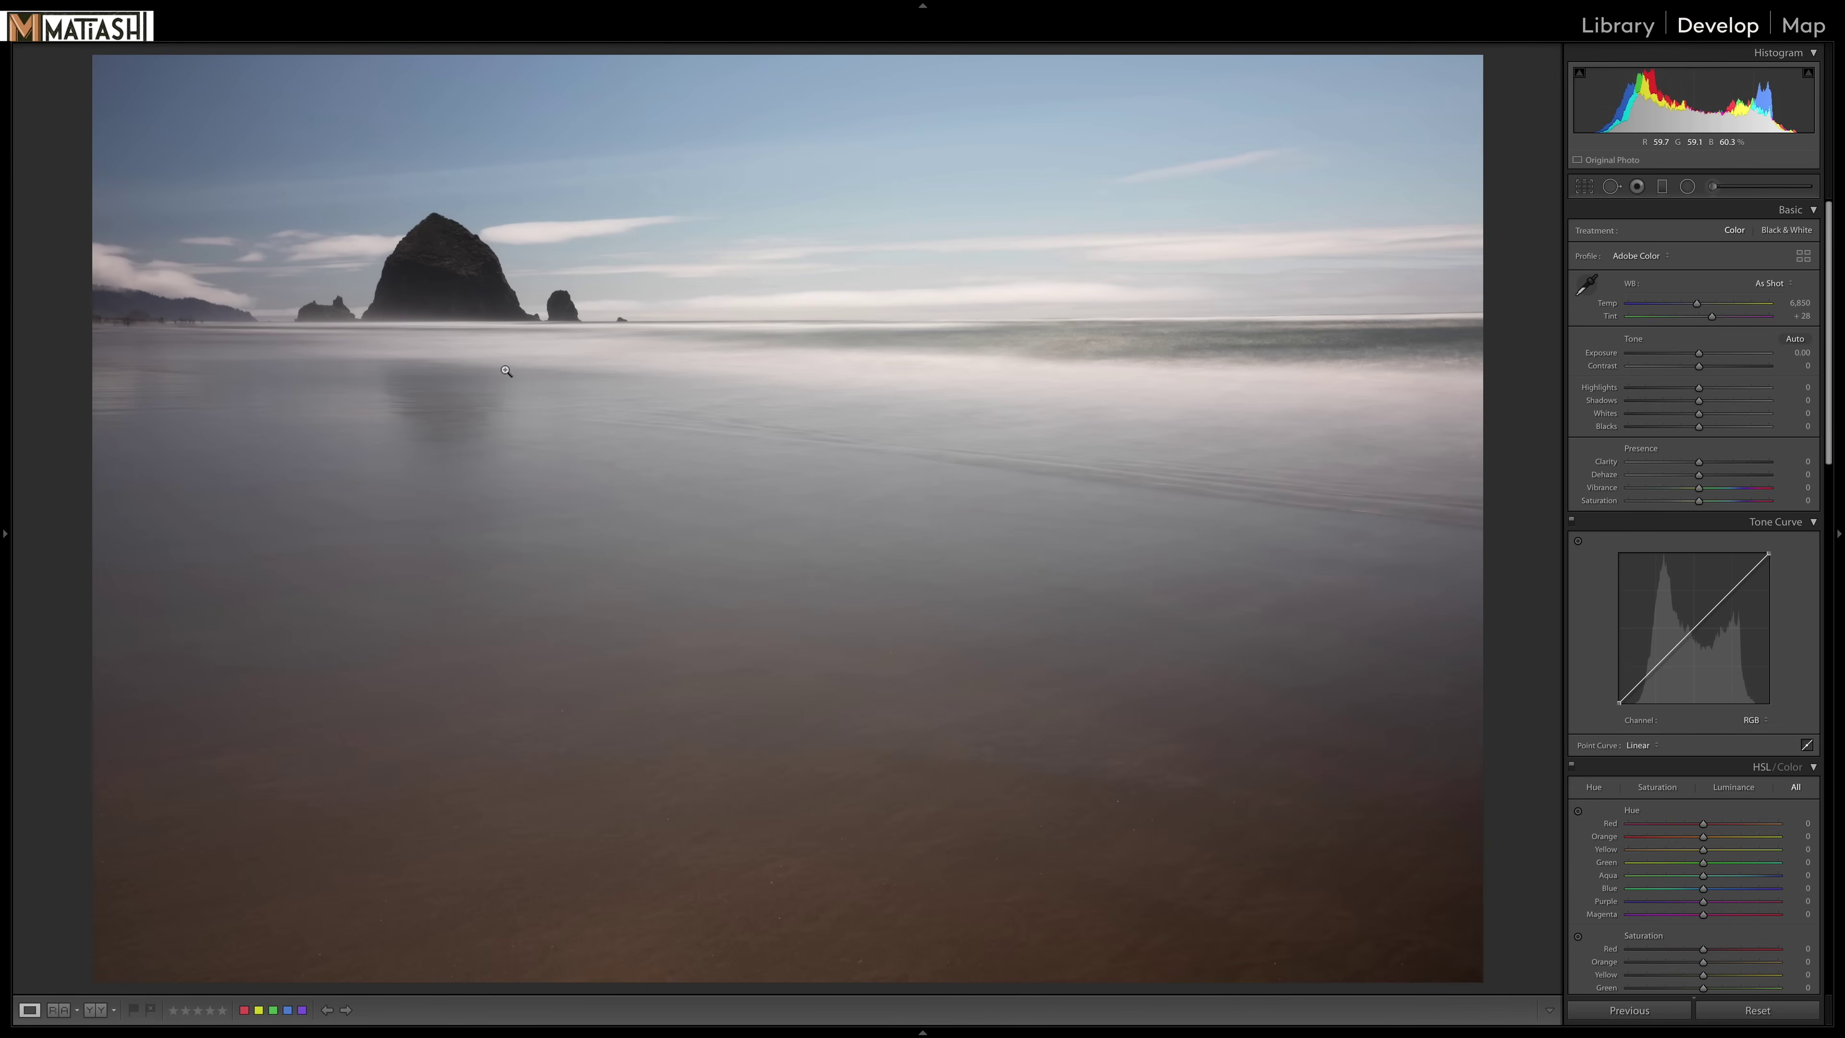
# Step: Show the photo's info overlay, zoom in to inspect the rock, then fit the photo back in view
pyautogui.press('i')
pyautogui.click(148, 313)
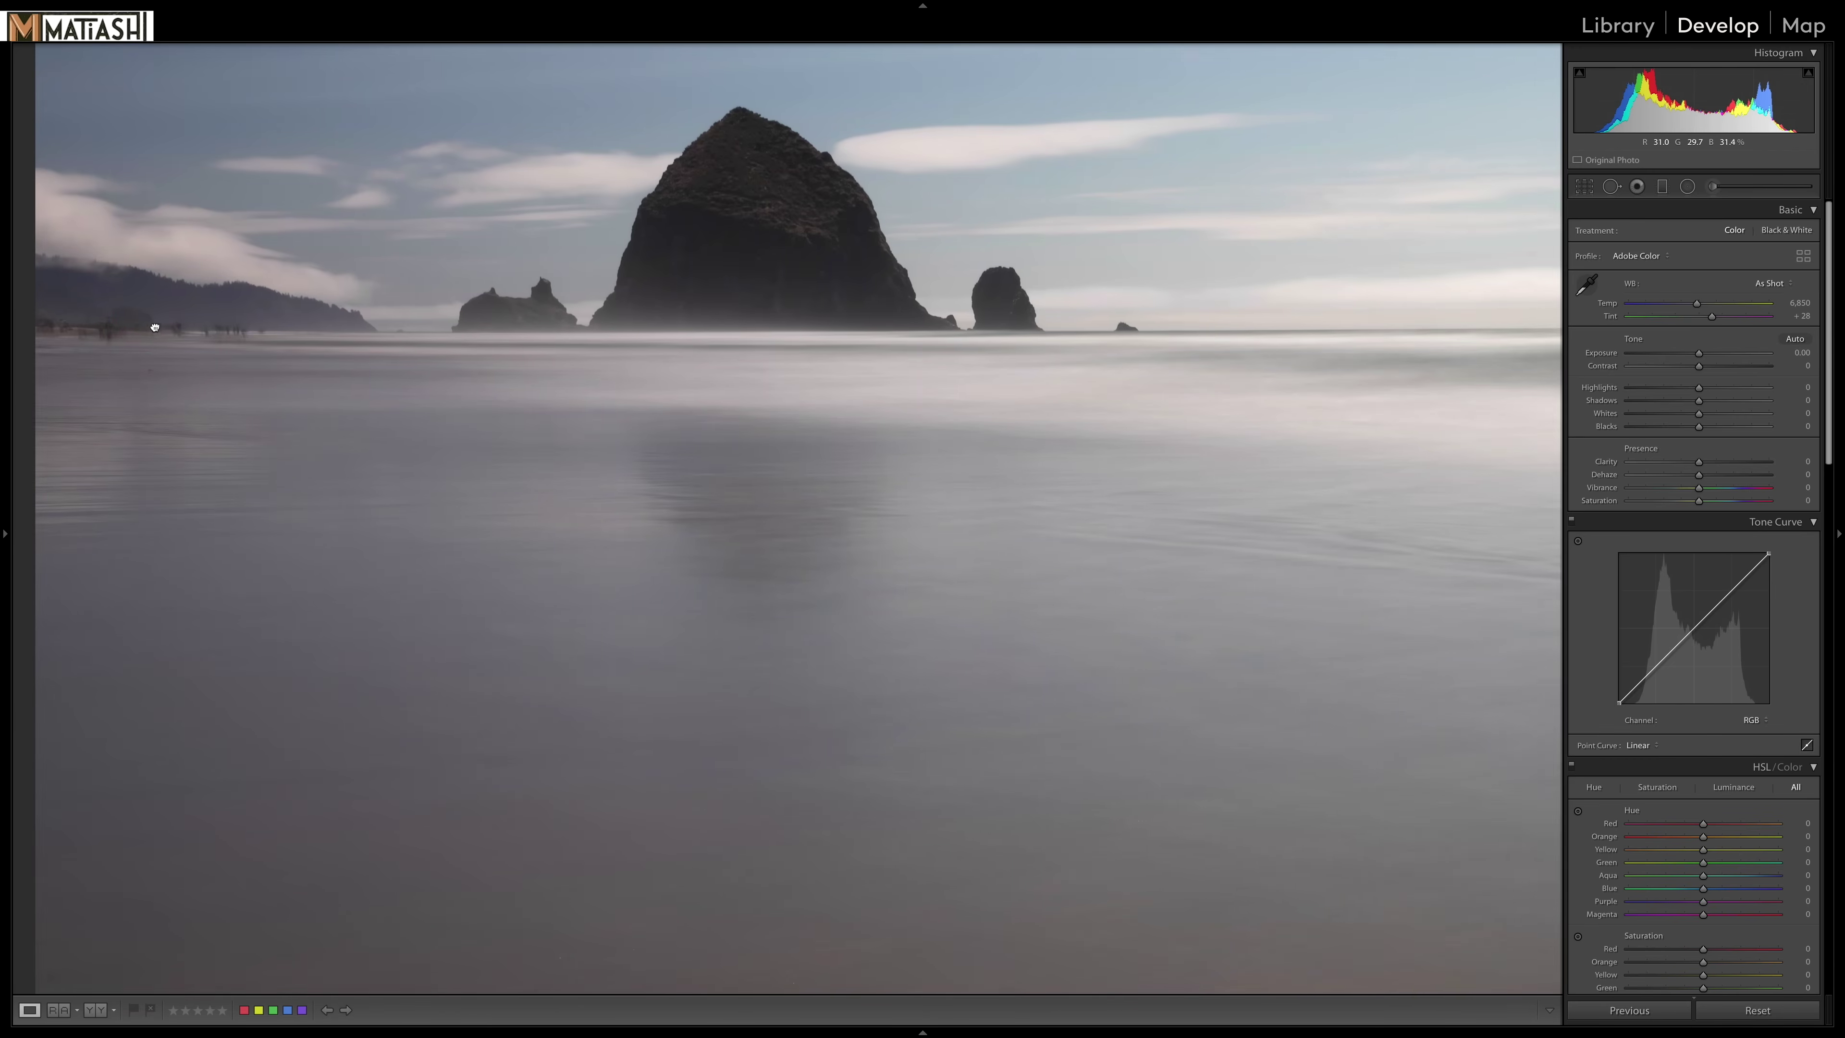
pyautogui.moveTo(147, 313); pyautogui.dragTo(254, 342)
pyautogui.click(381, 378)
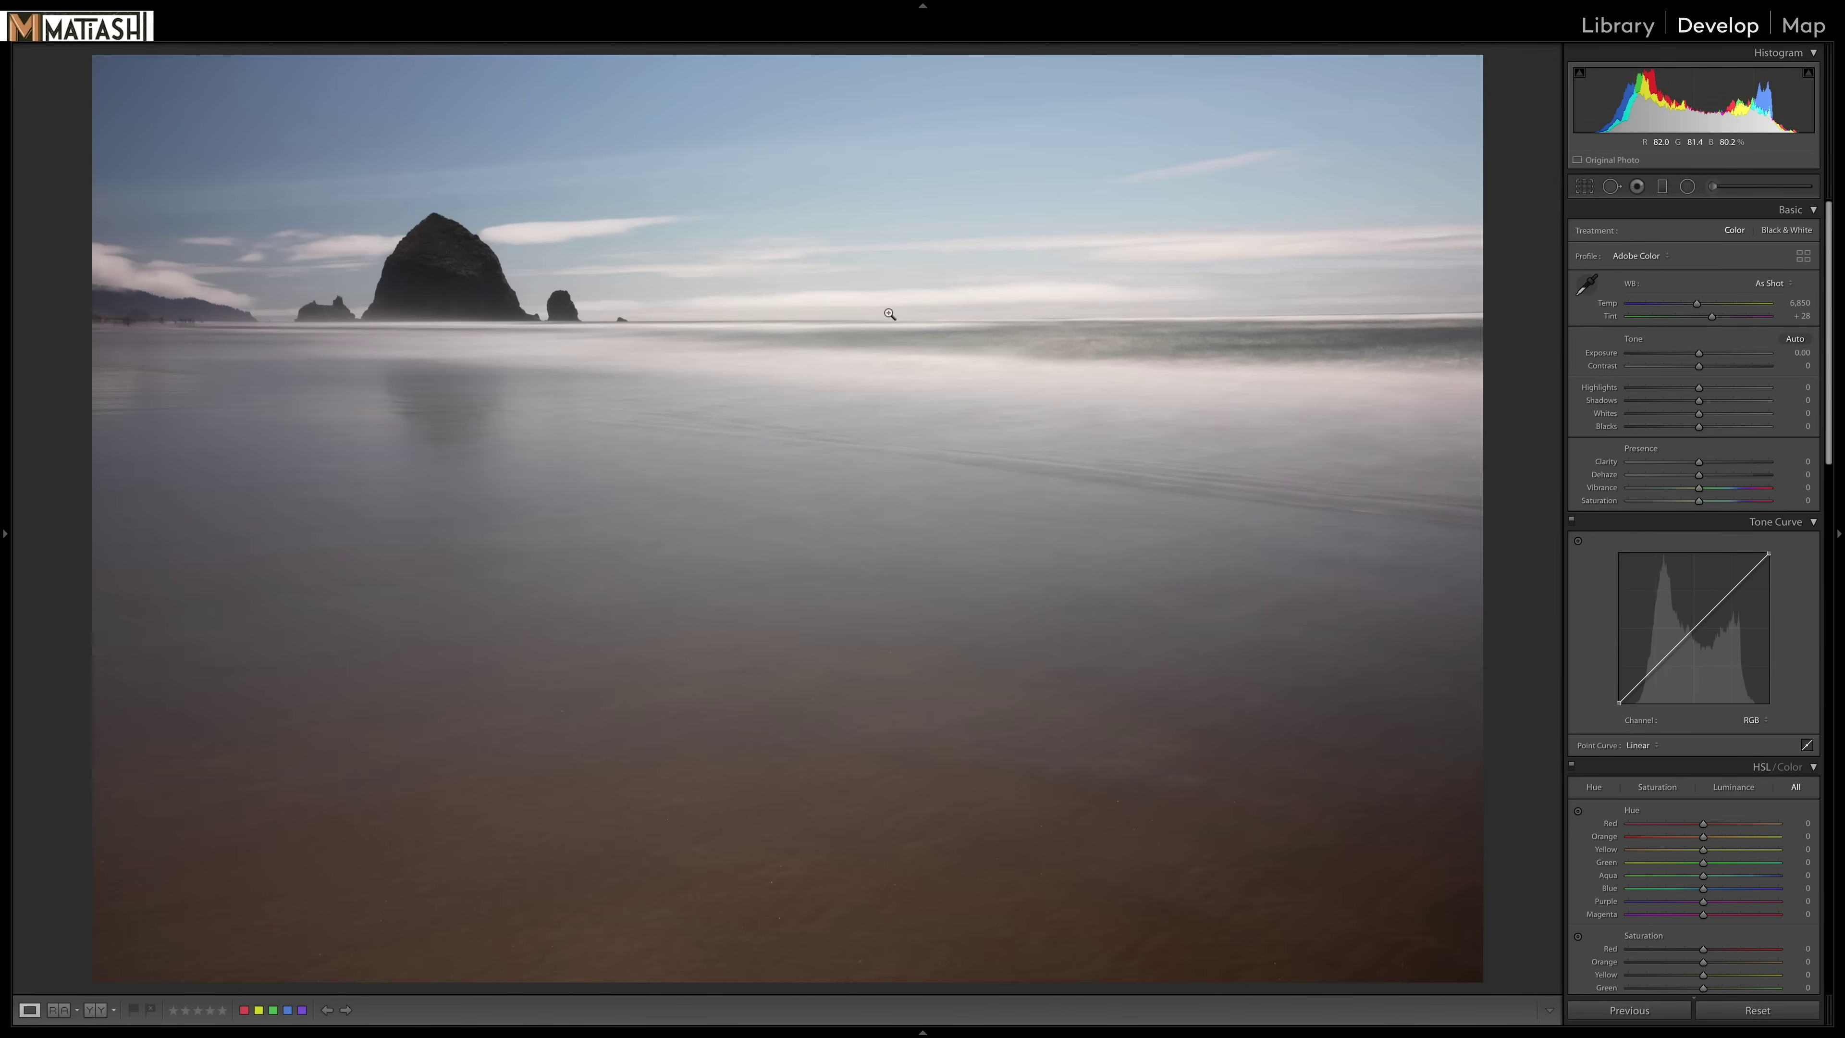
# Step: Enable the Sony lens profile correction in Lens Corrections
pyautogui.scroll(-2, 1650, 473)
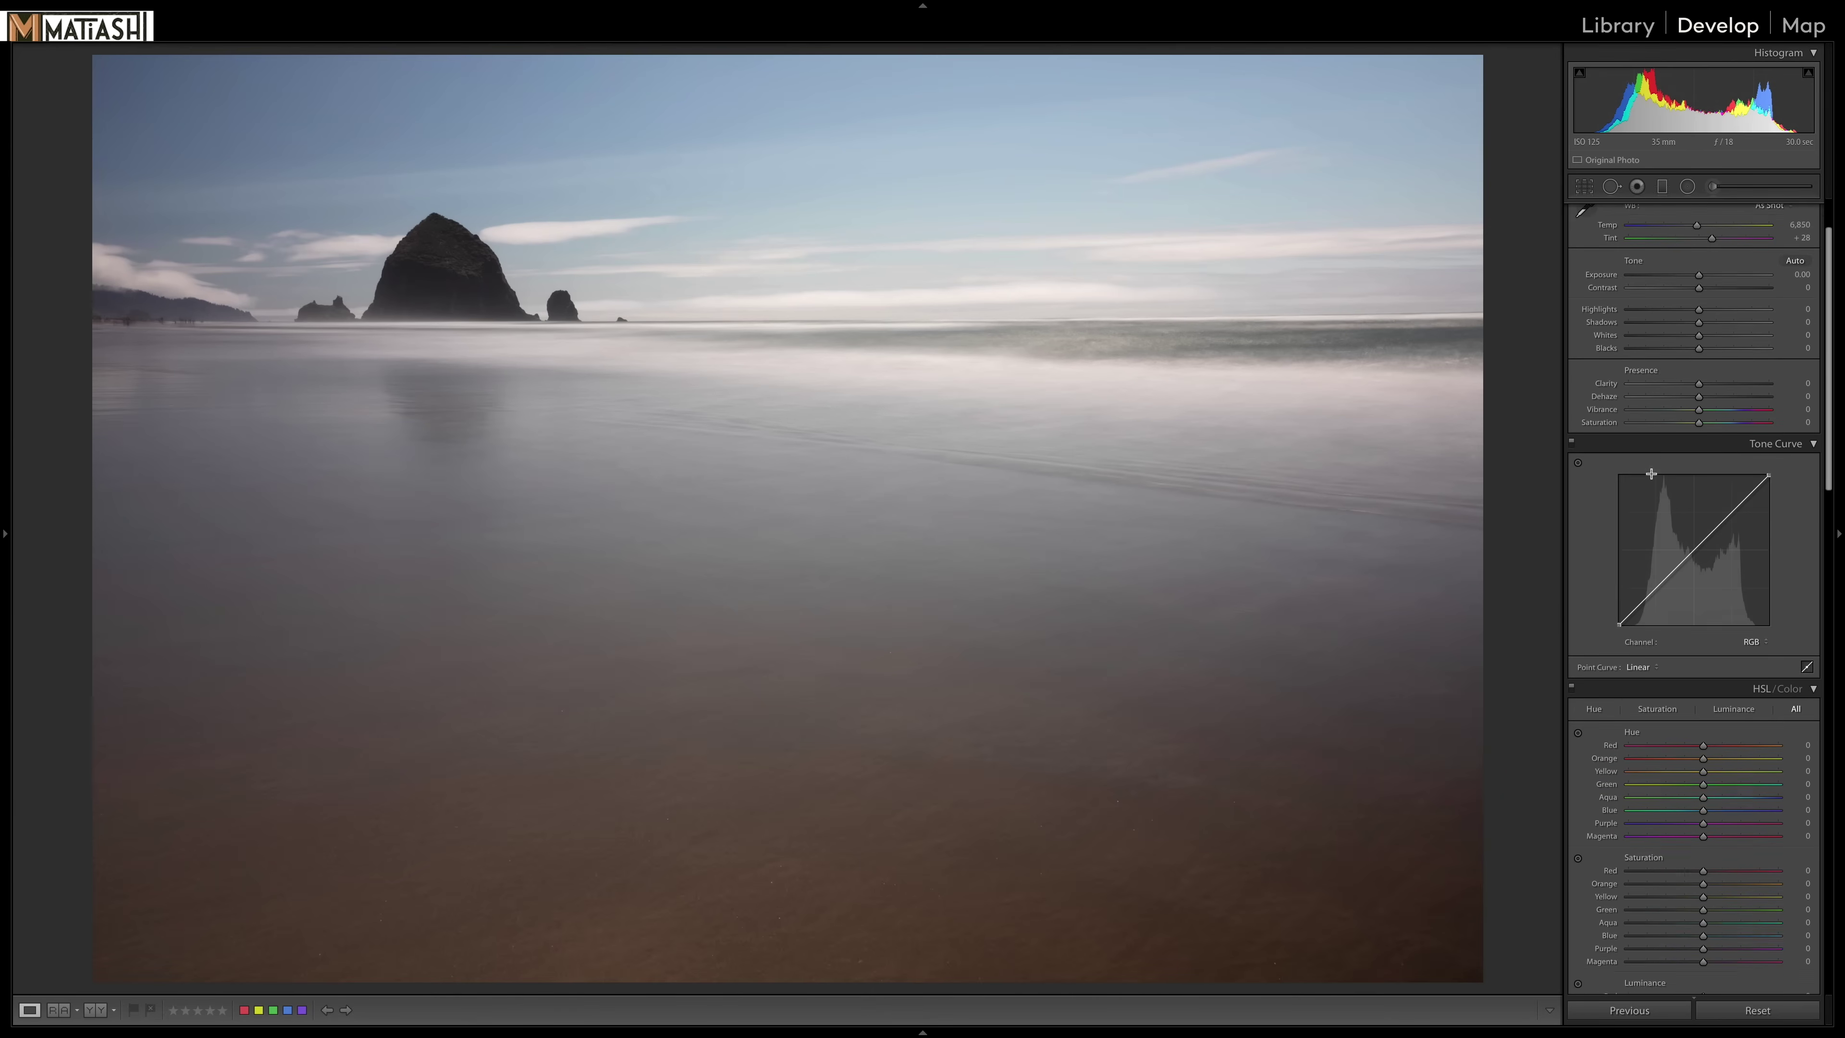
pyautogui.scroll(2, 1651, 473)
pyautogui.scroll(-4, 1650, 474)
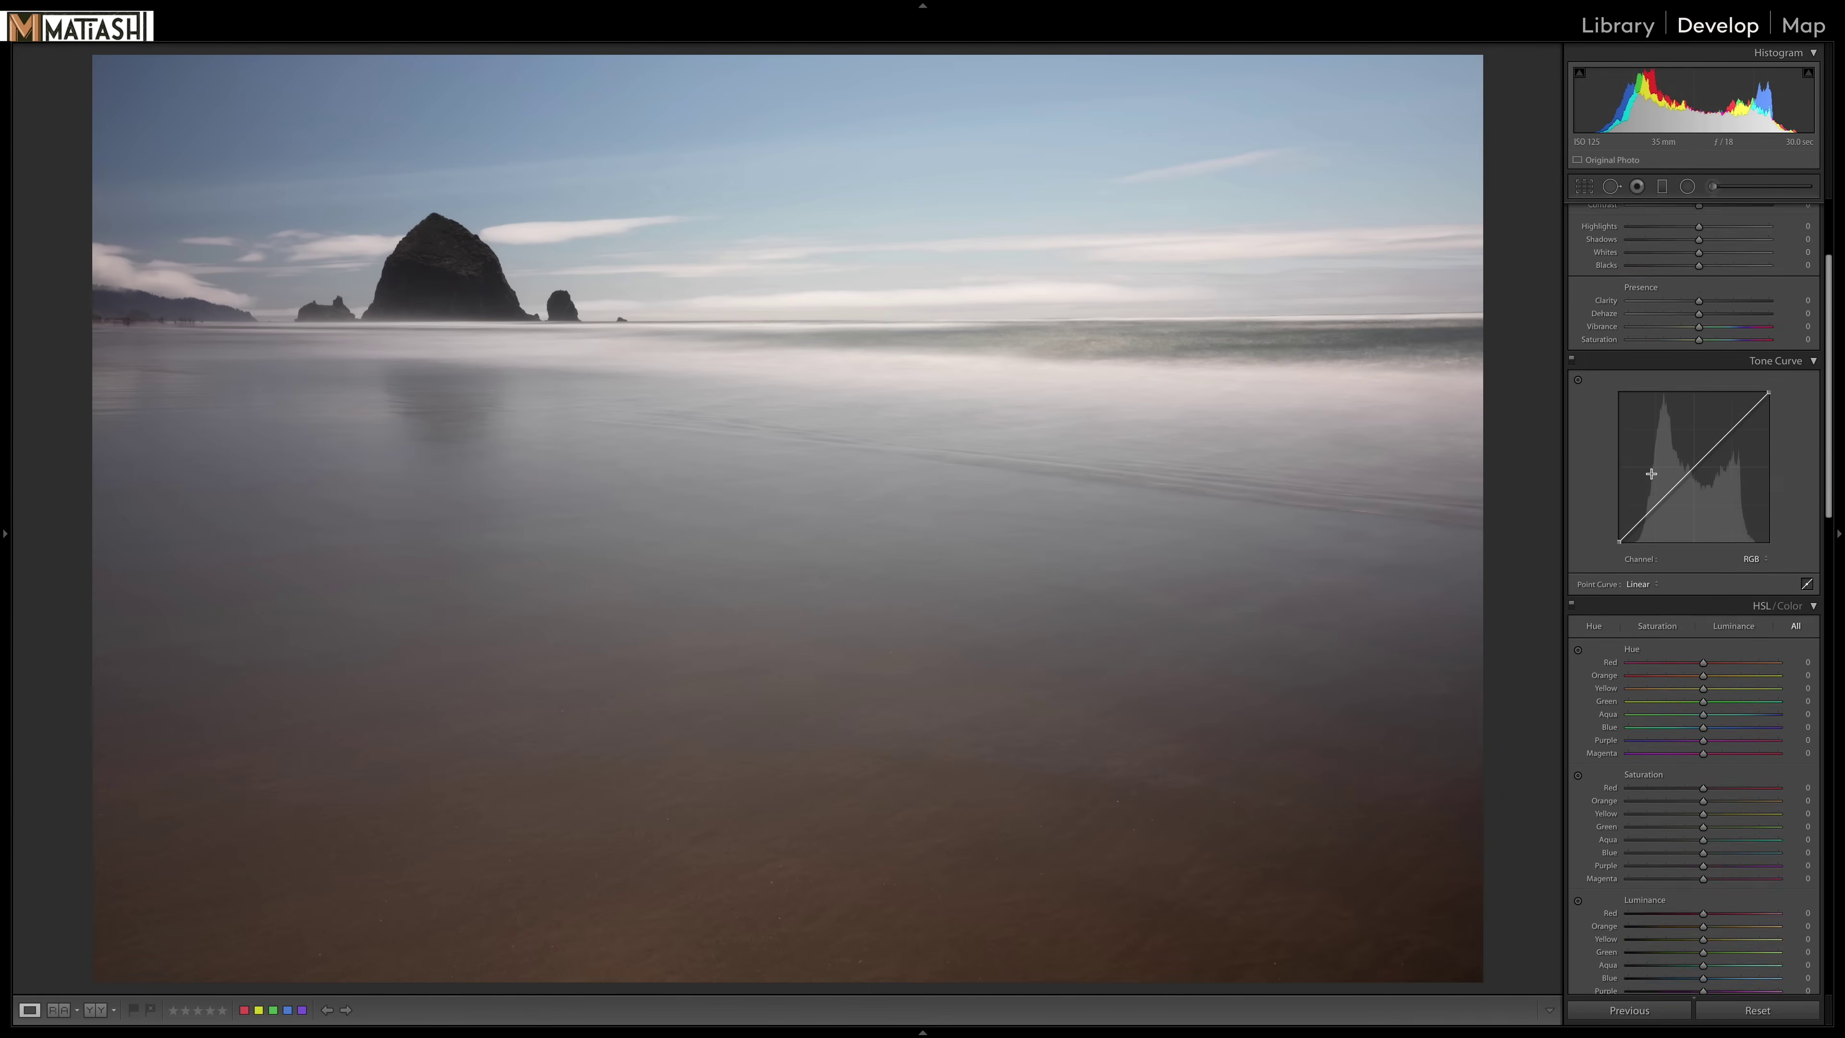
pyautogui.scroll(-20, 1651, 474)
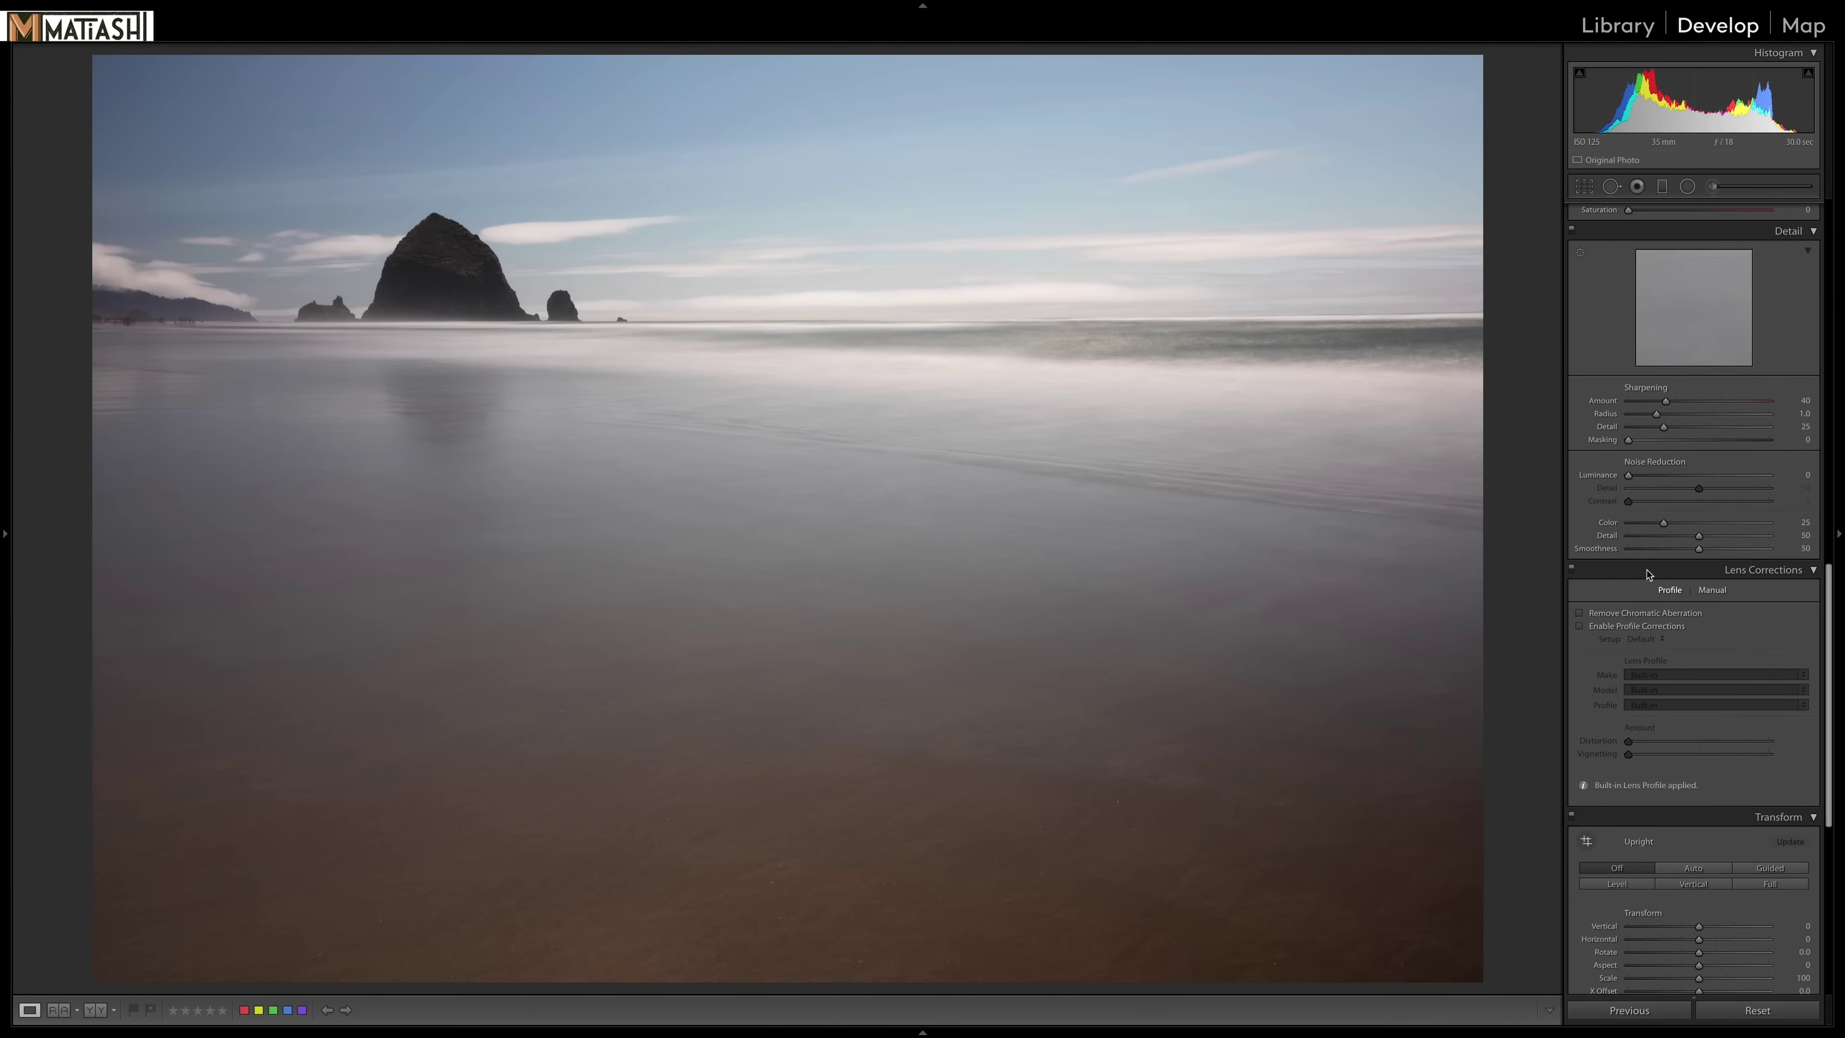
pyautogui.click(1616, 626)
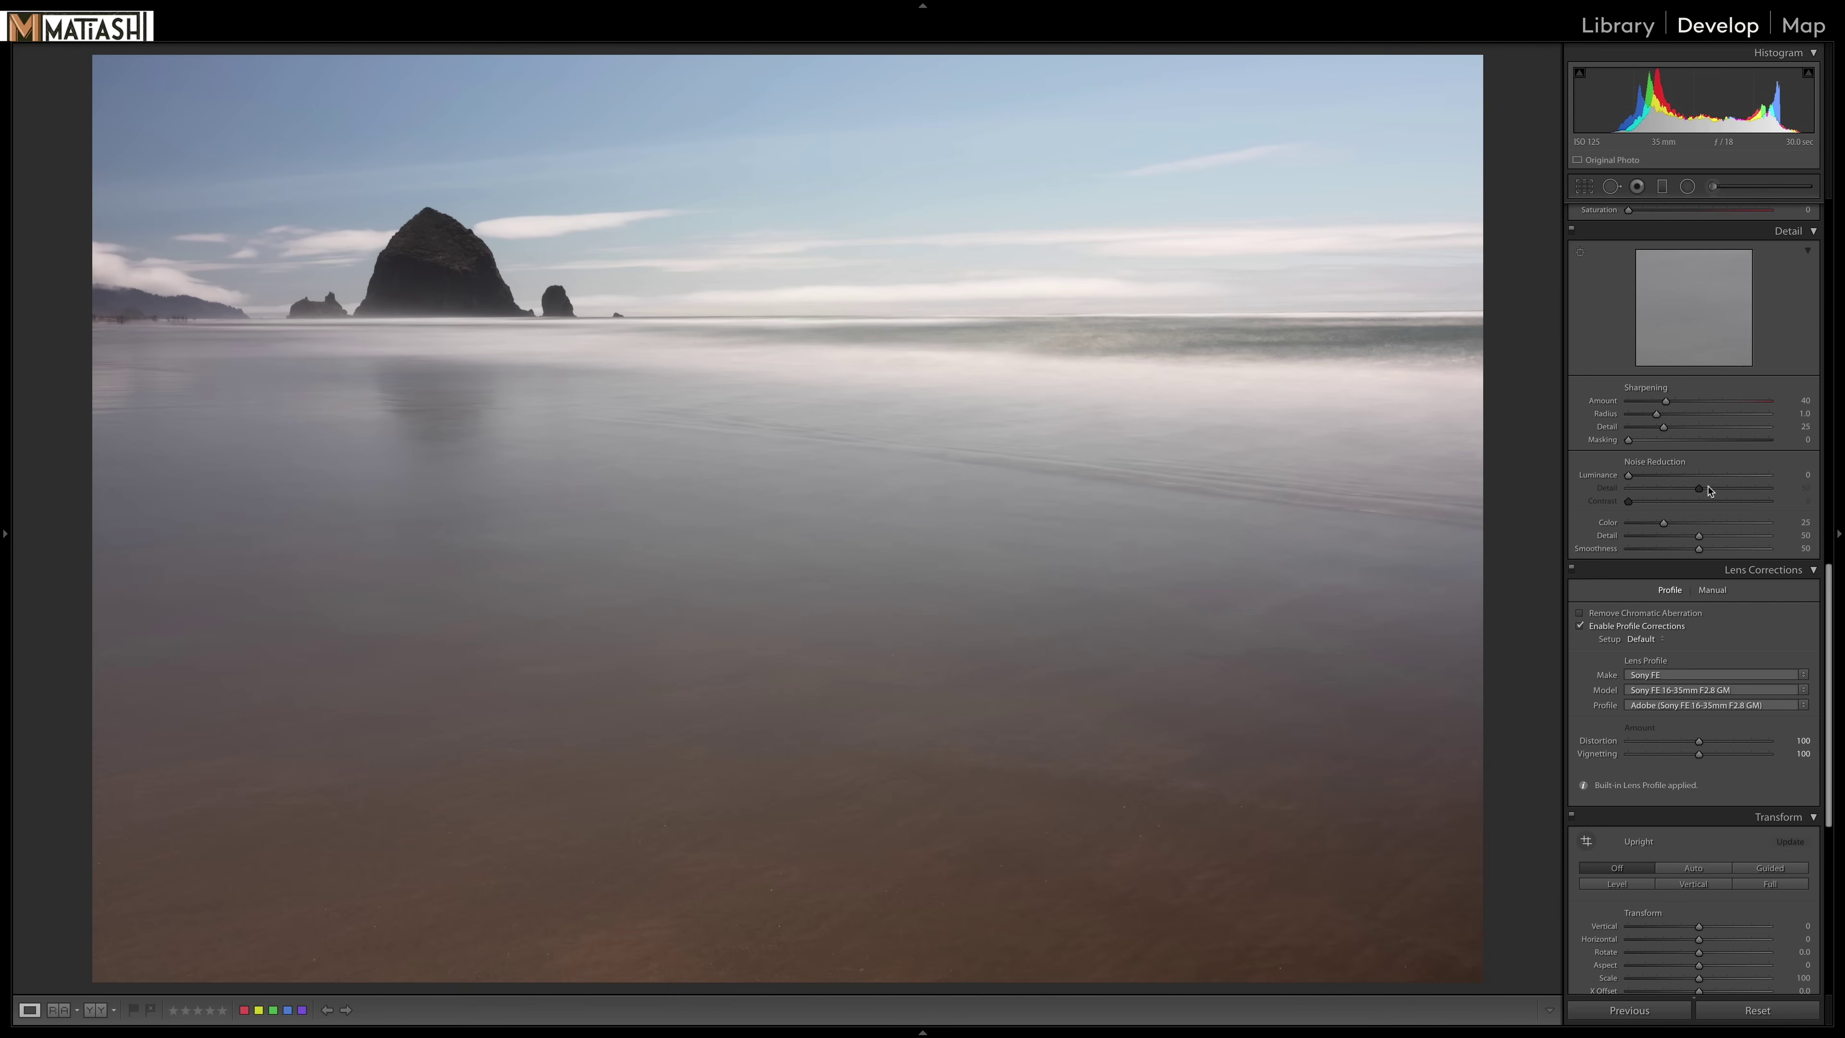
# Step: Set Whites to +28 and Blacks to −46 in the Basic panel
pyautogui.scroll(15, 1708, 491)
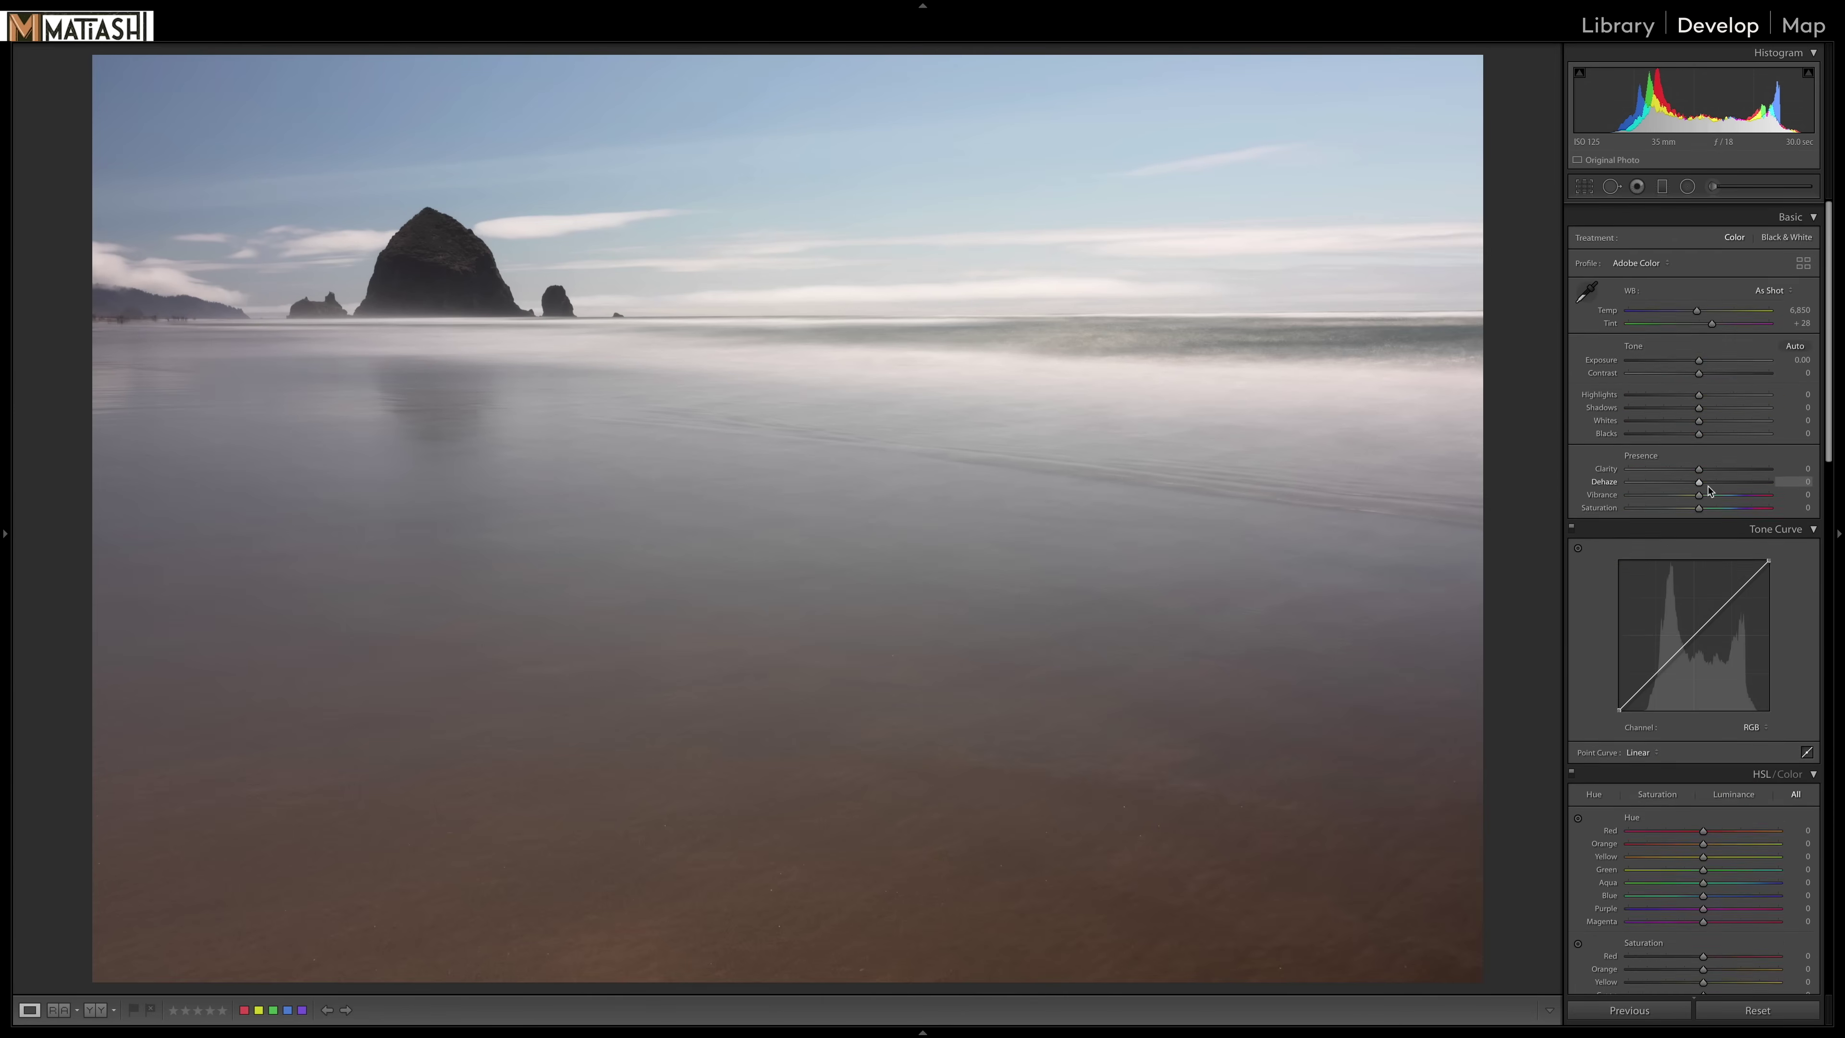
pyautogui.moveTo(1700, 415); pyautogui.dragTo(1721, 420)
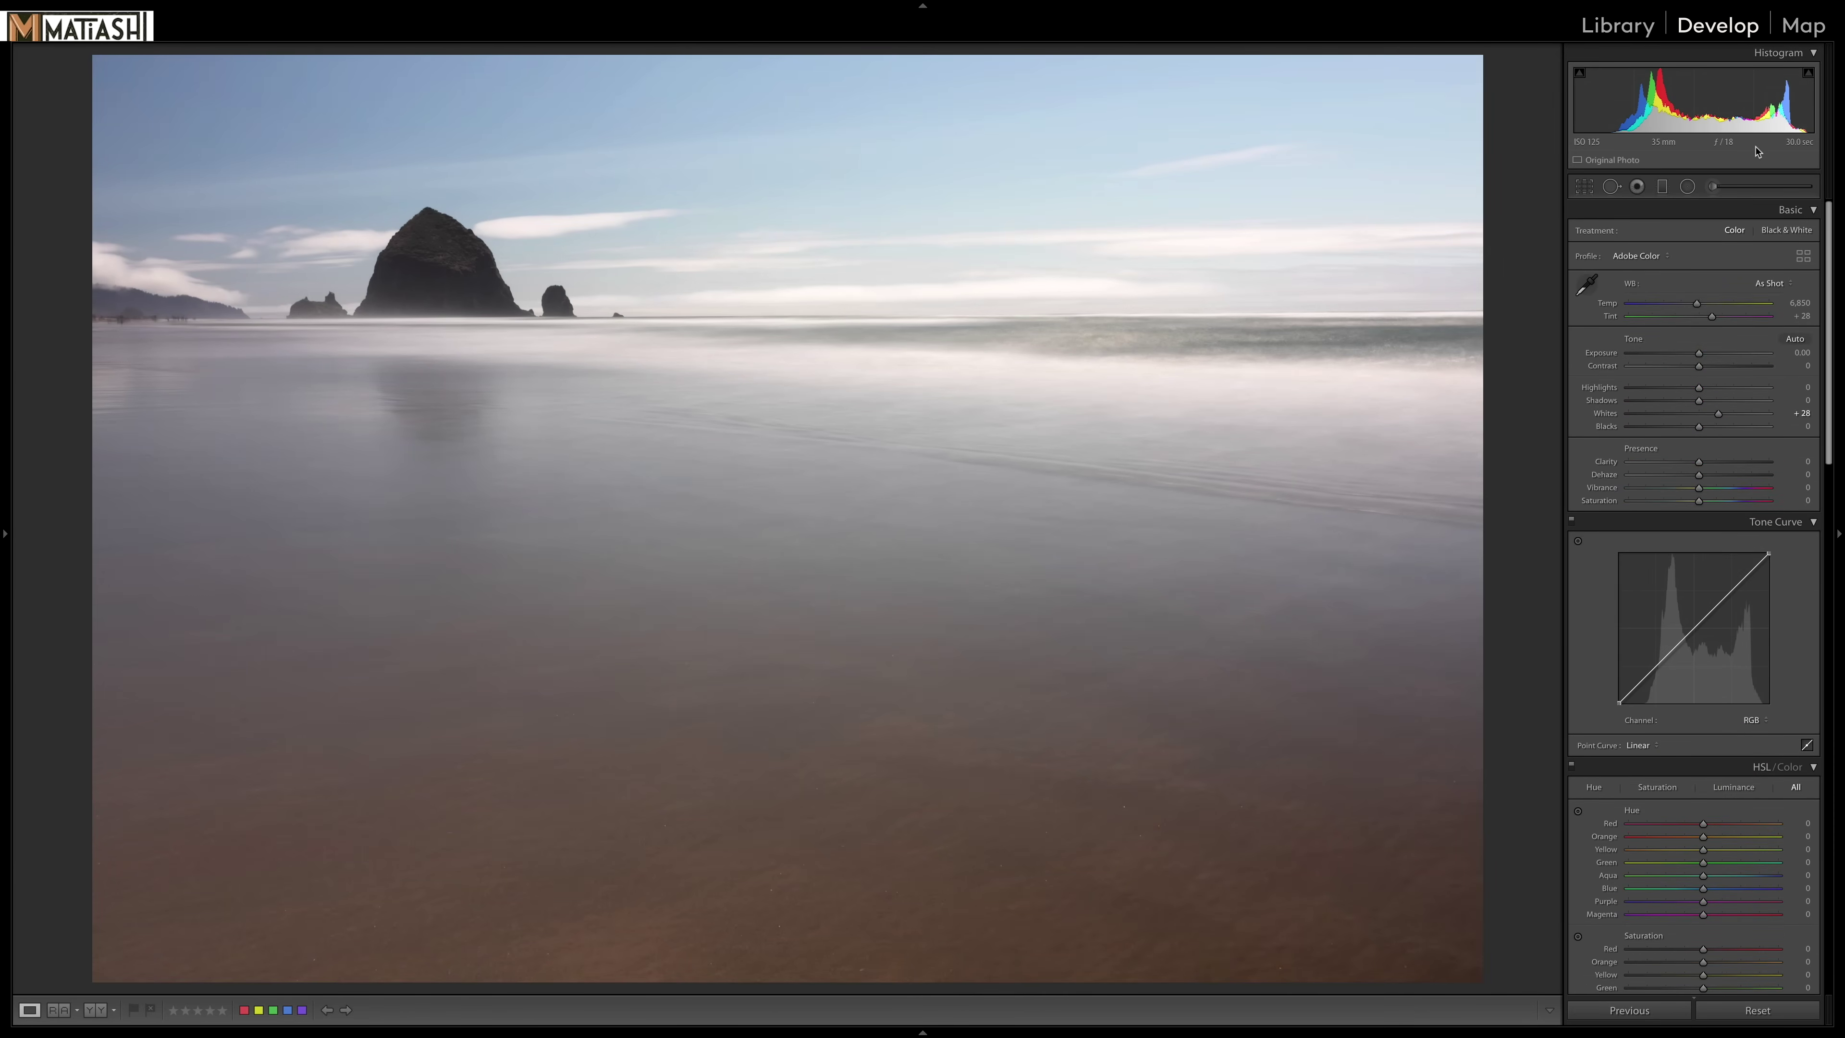
pyautogui.moveTo(1699, 428); pyautogui.dragTo(1666, 428)
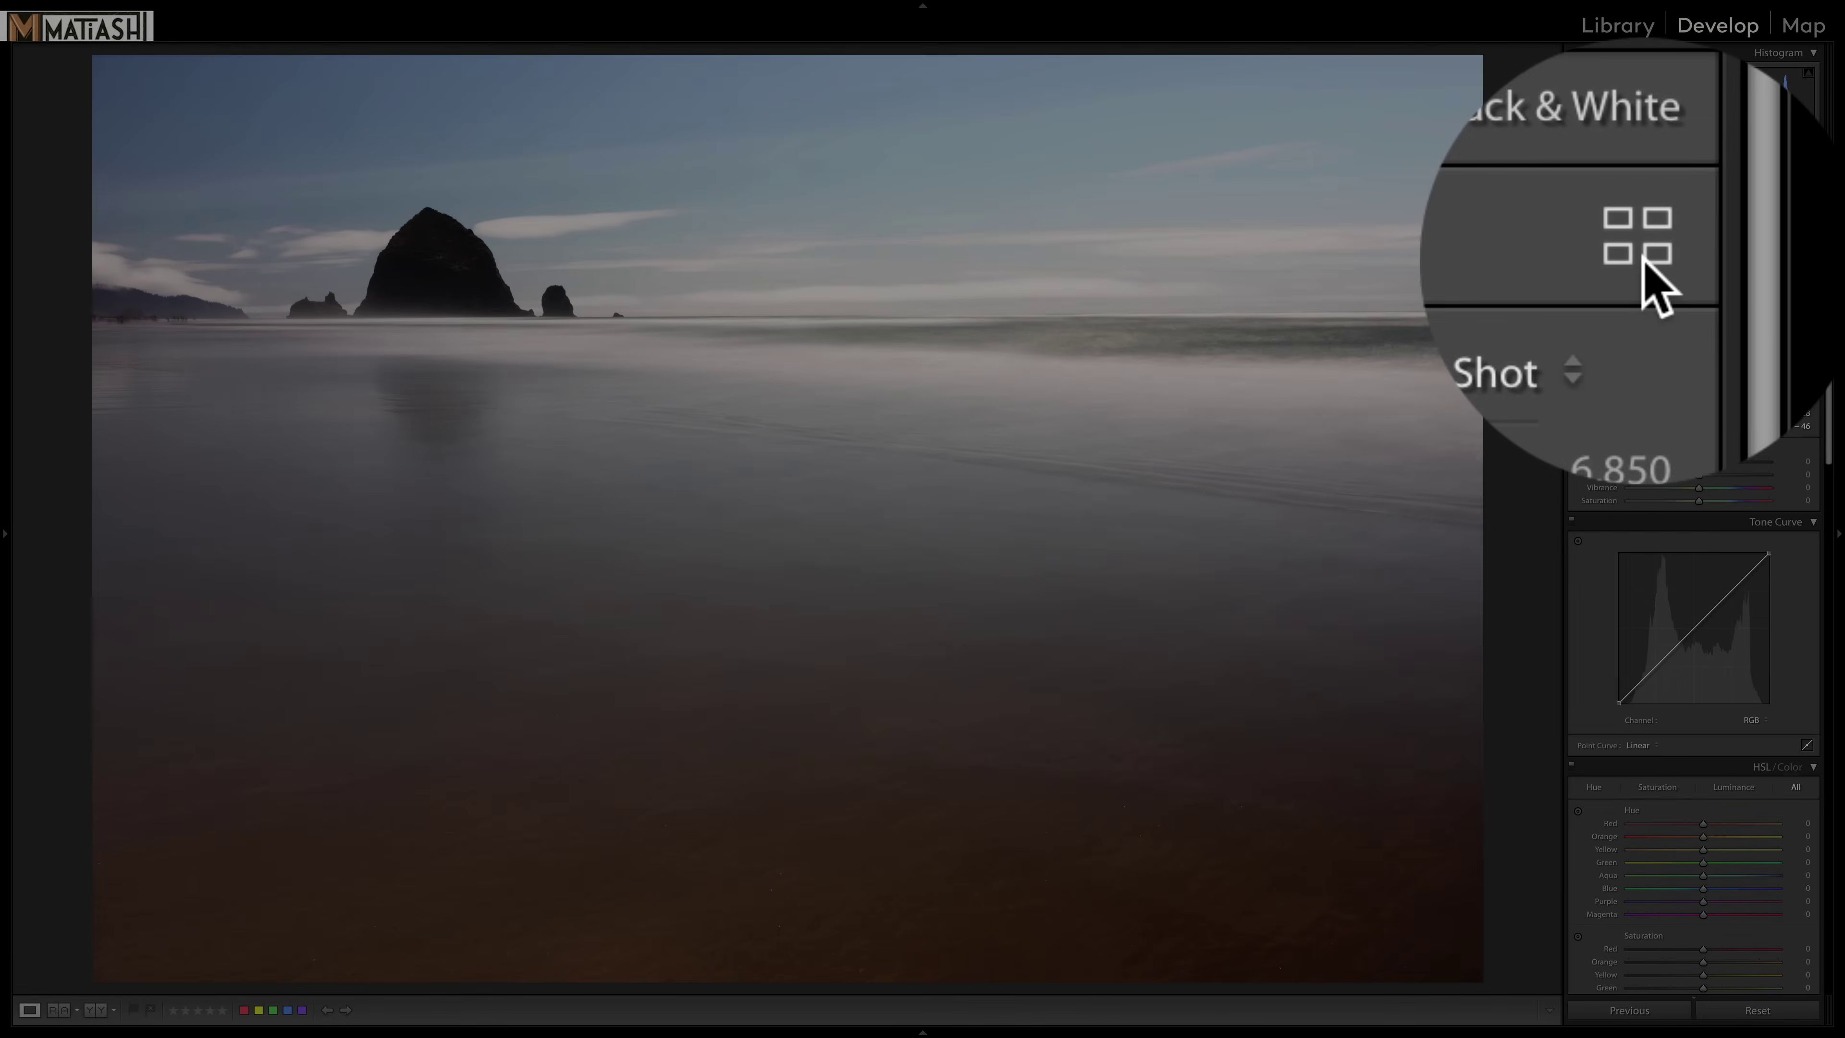
# Step: Open the Profile Browser from the Basic panel, showing the five Matiash Nature Tones profiles
pyautogui.click(1807, 261)
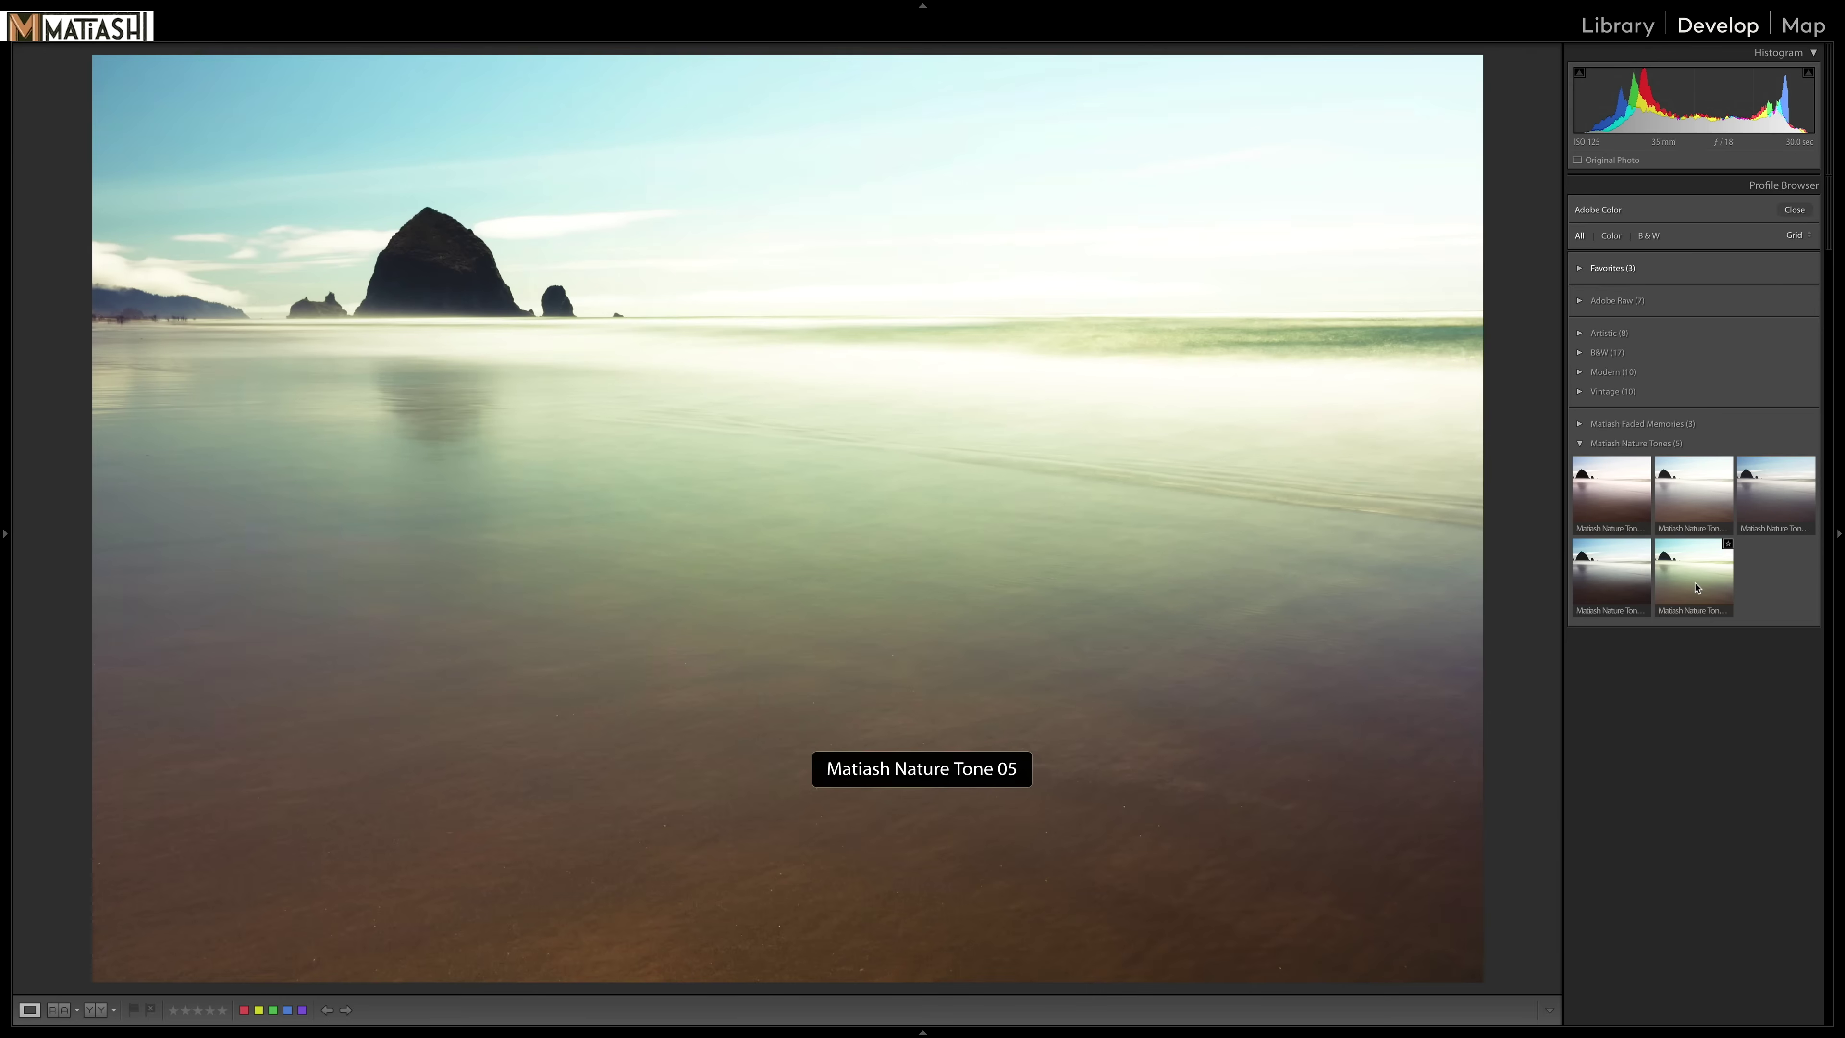
# Step: Apply the Matiash Nature Tone 05 profile at Amount 106 and close the Profile Browser
pyautogui.click(1696, 587)
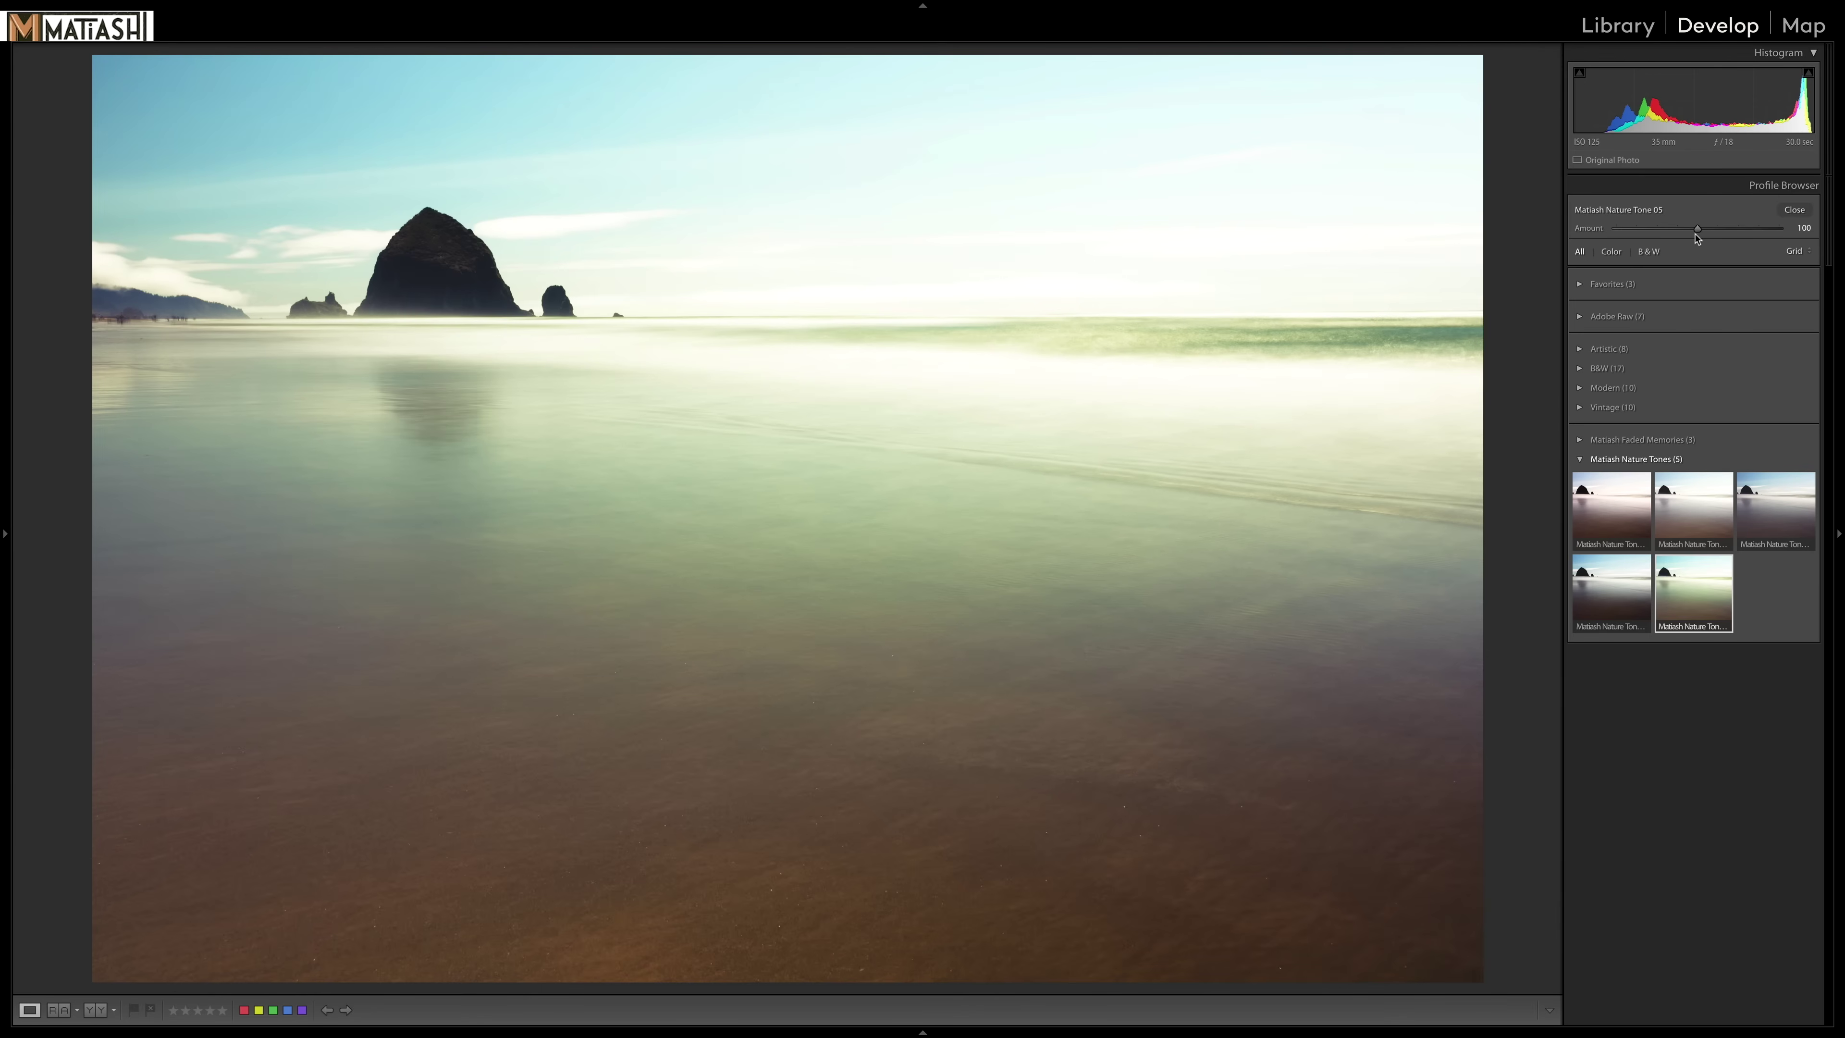
pyautogui.moveTo(1695, 234); pyautogui.dragTo(1600, 230)
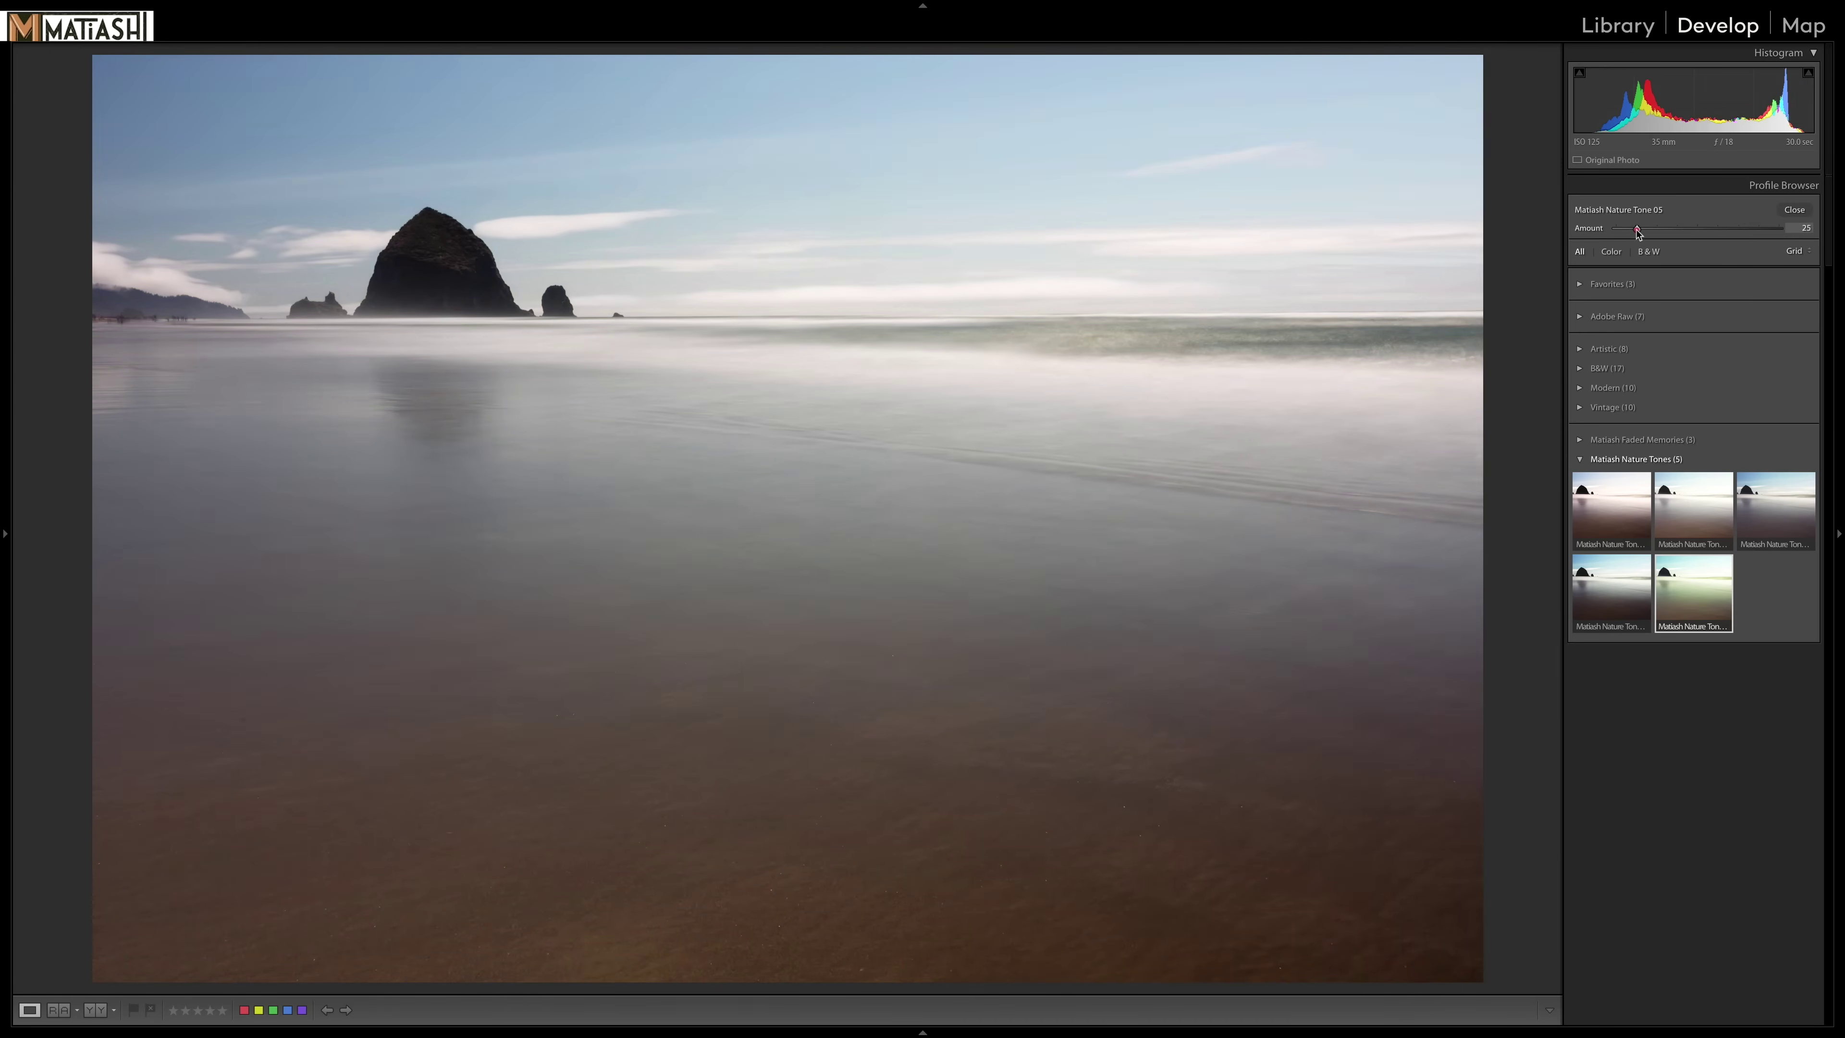
pyautogui.moveTo(1616, 229); pyautogui.dragTo(1702, 239)
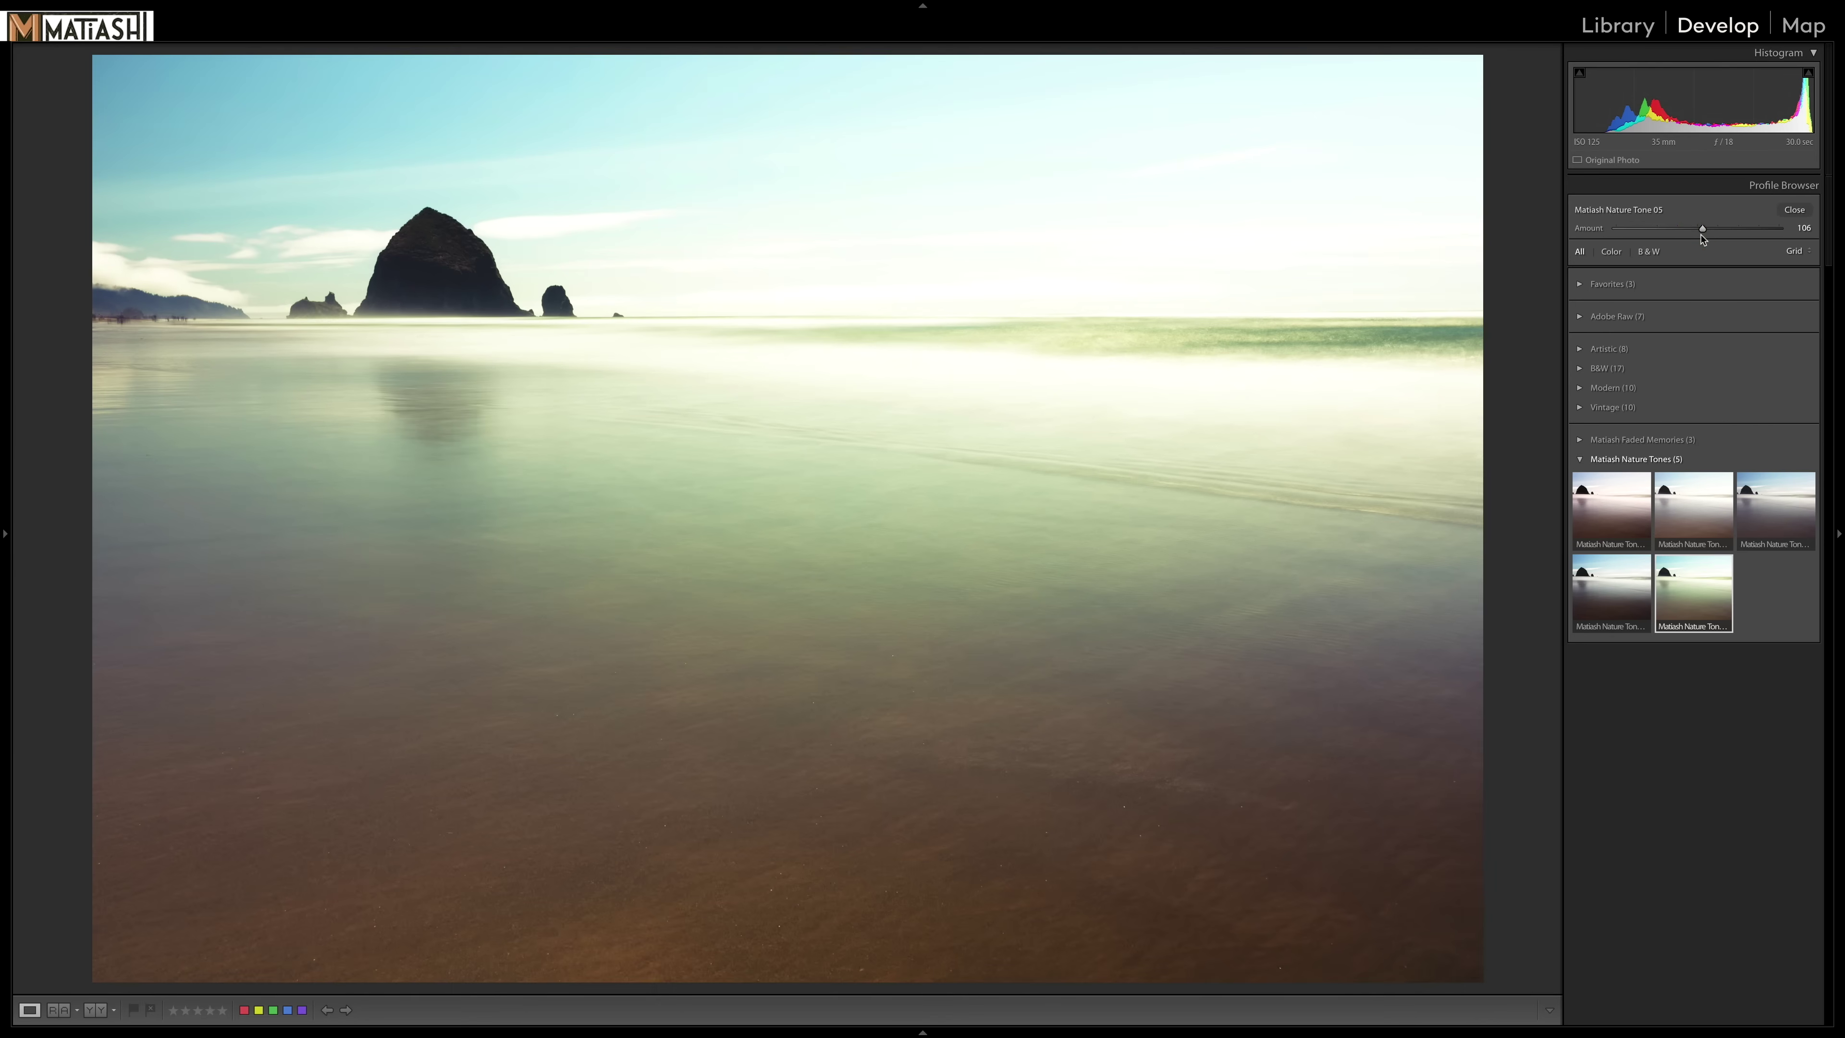
pyautogui.click(1794, 211)
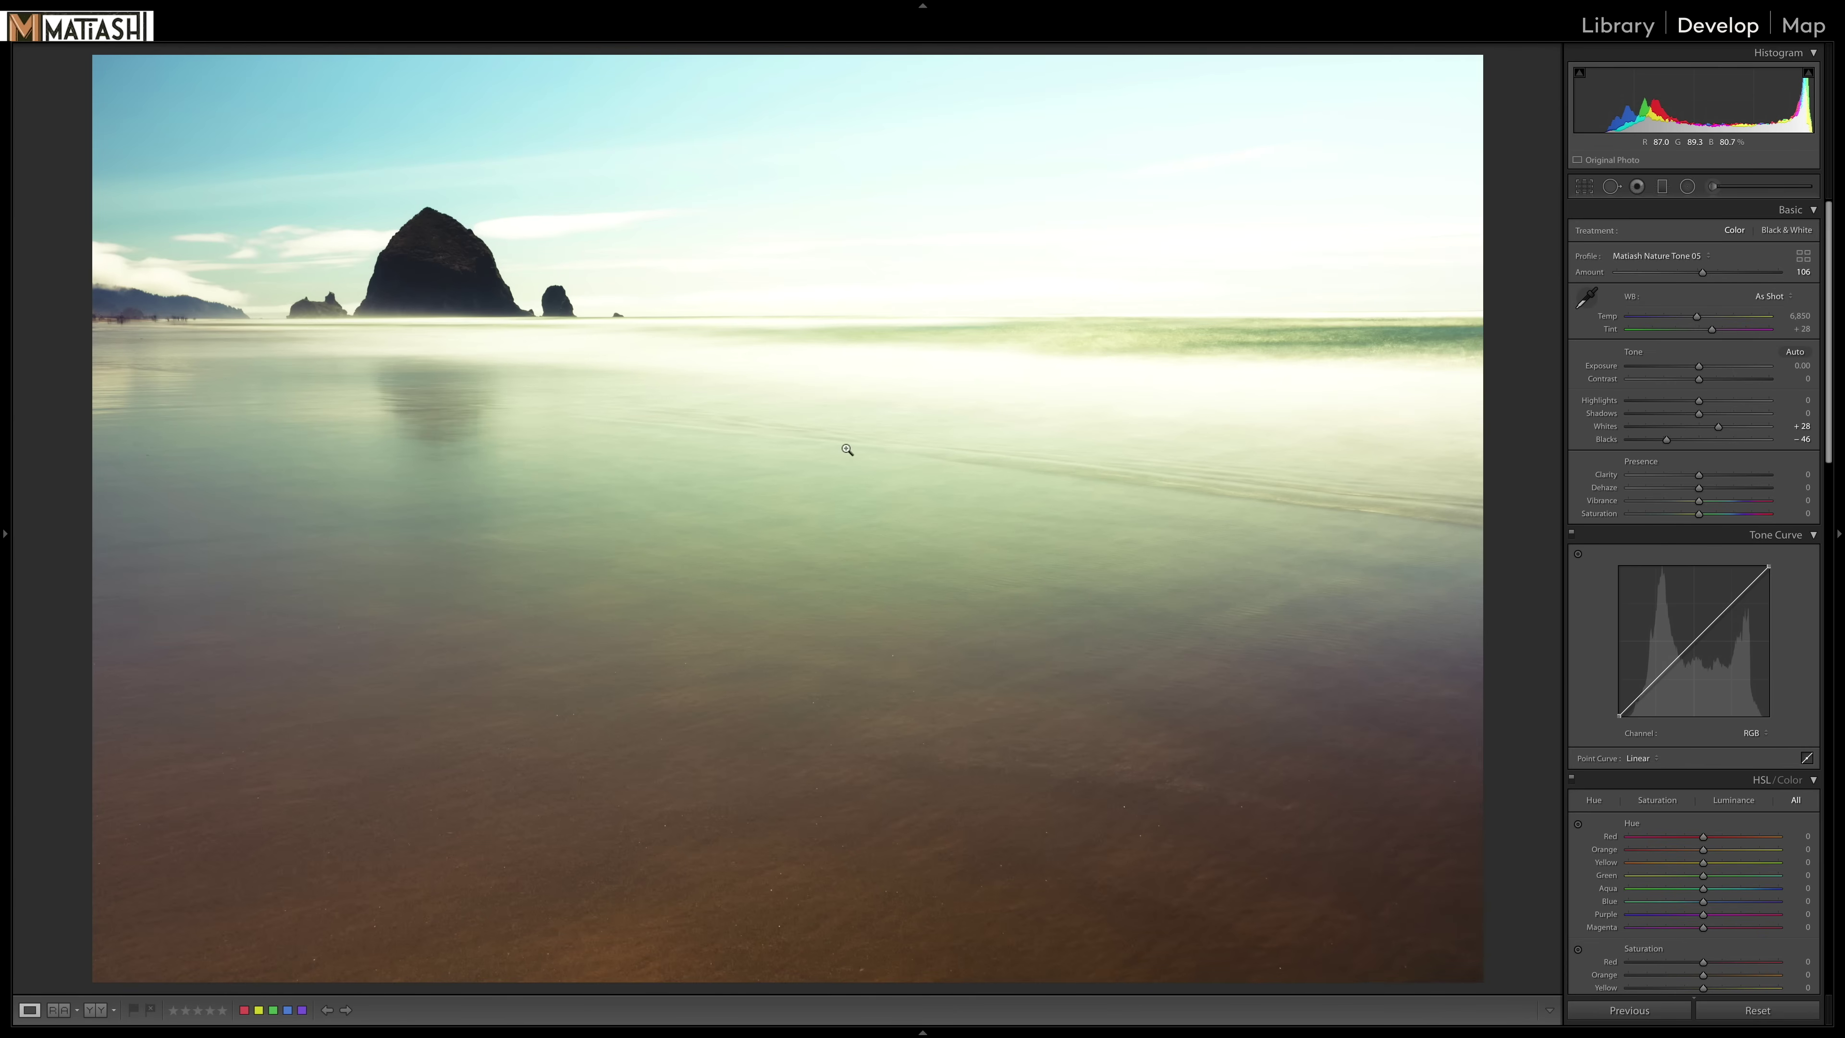
# Step: After a Before/After check, set Contrast +15, Blacks −53, Clarity +21 and Vibrance +11
pyautogui.press('\\')
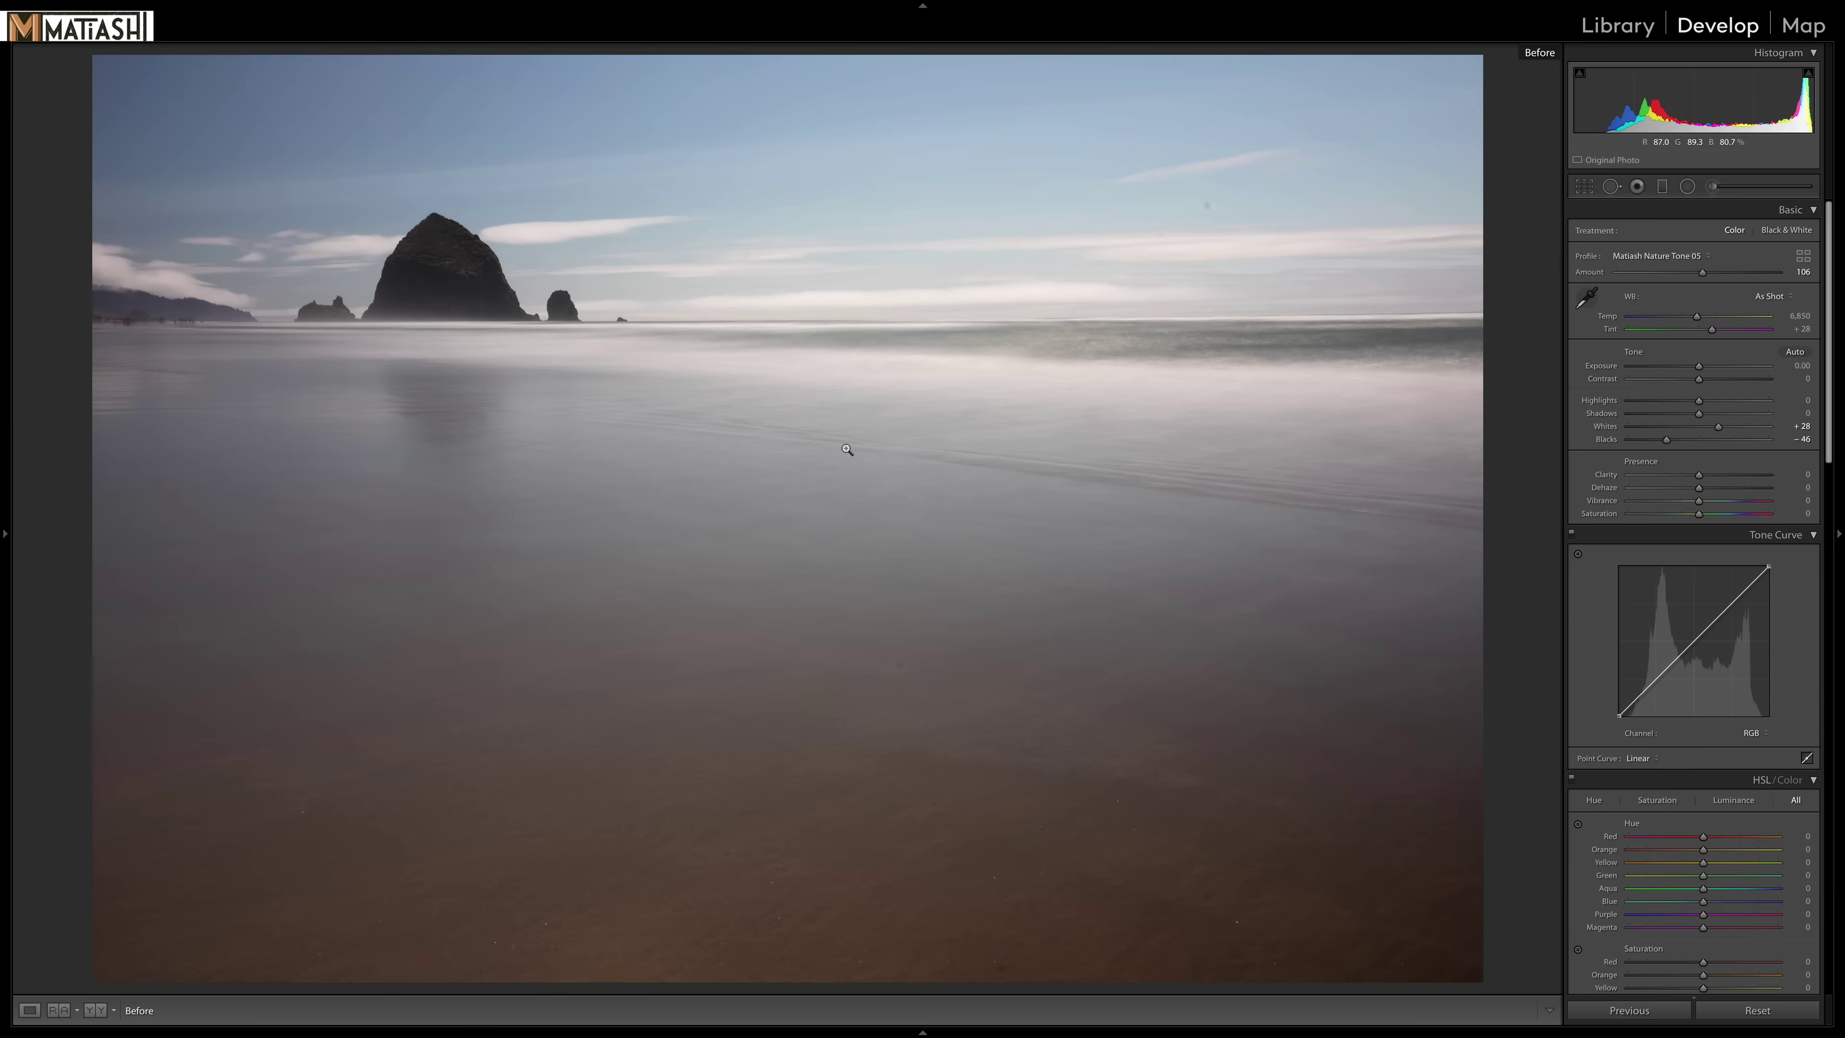
pyautogui.press('\\')
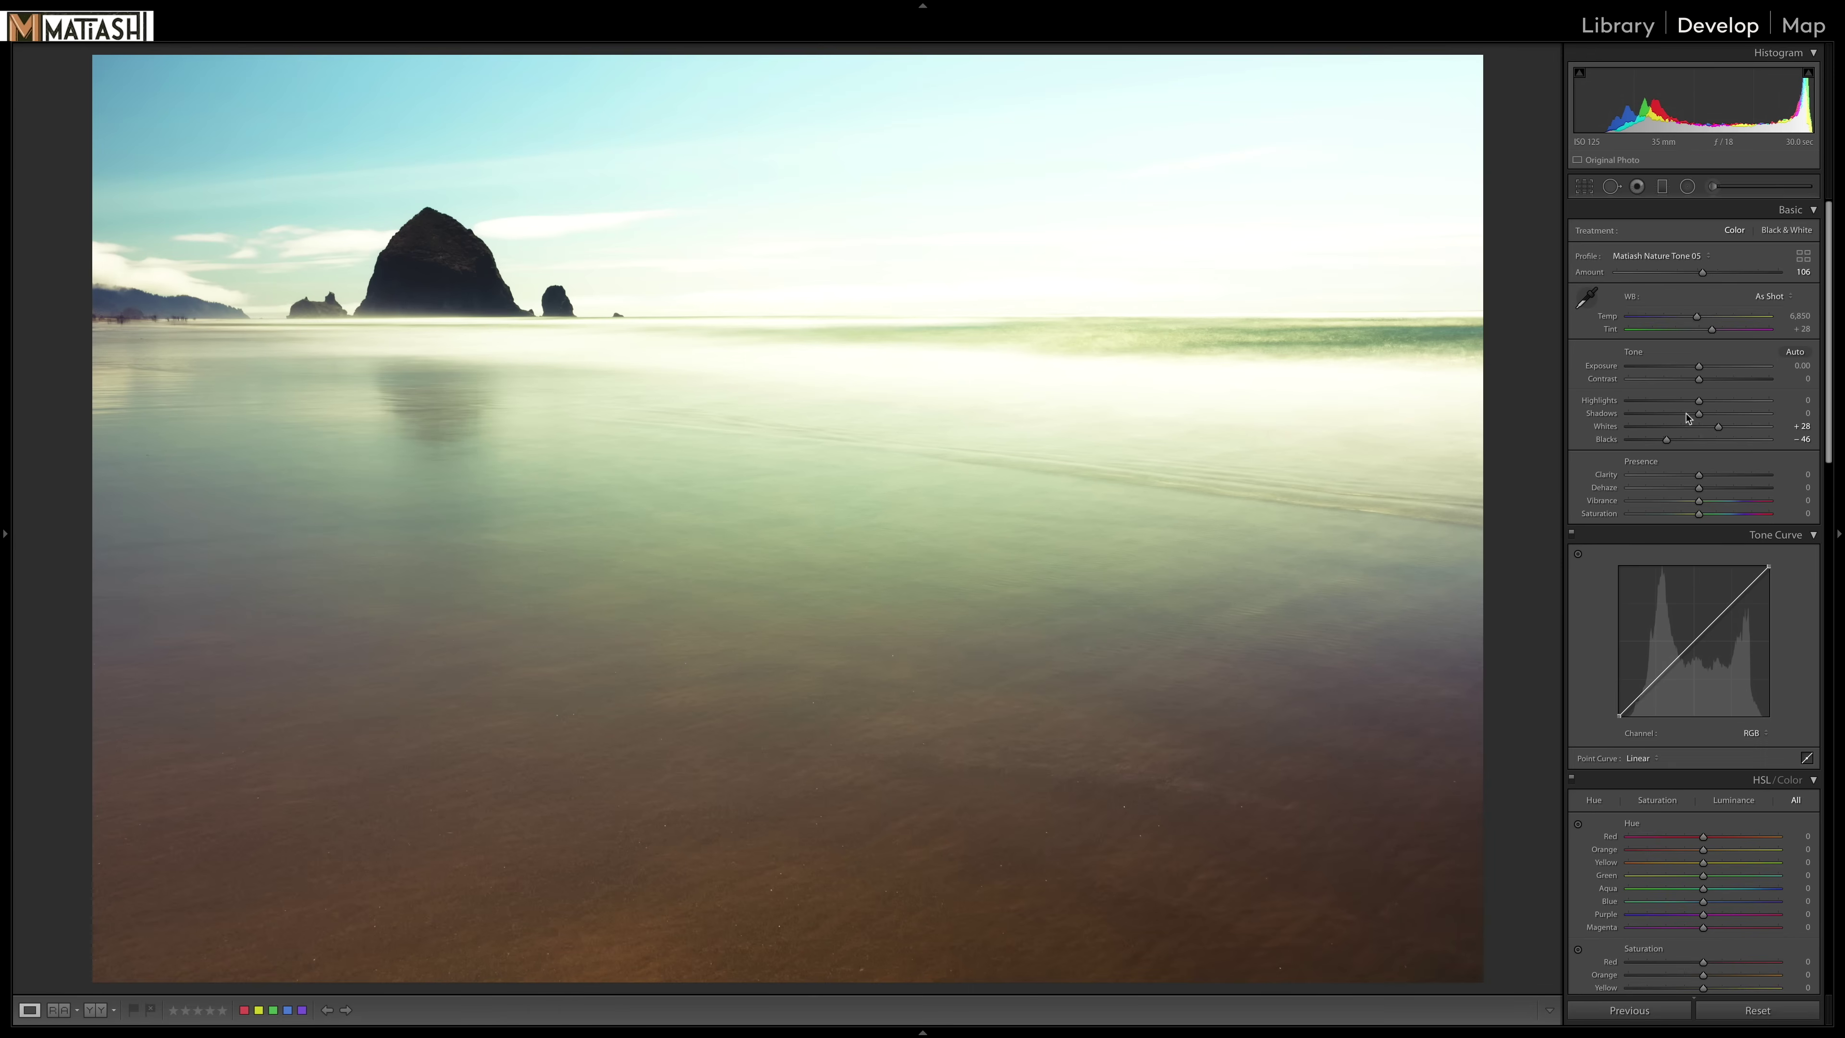
pyautogui.moveTo(1699, 379); pyautogui.dragTo(1708, 385)
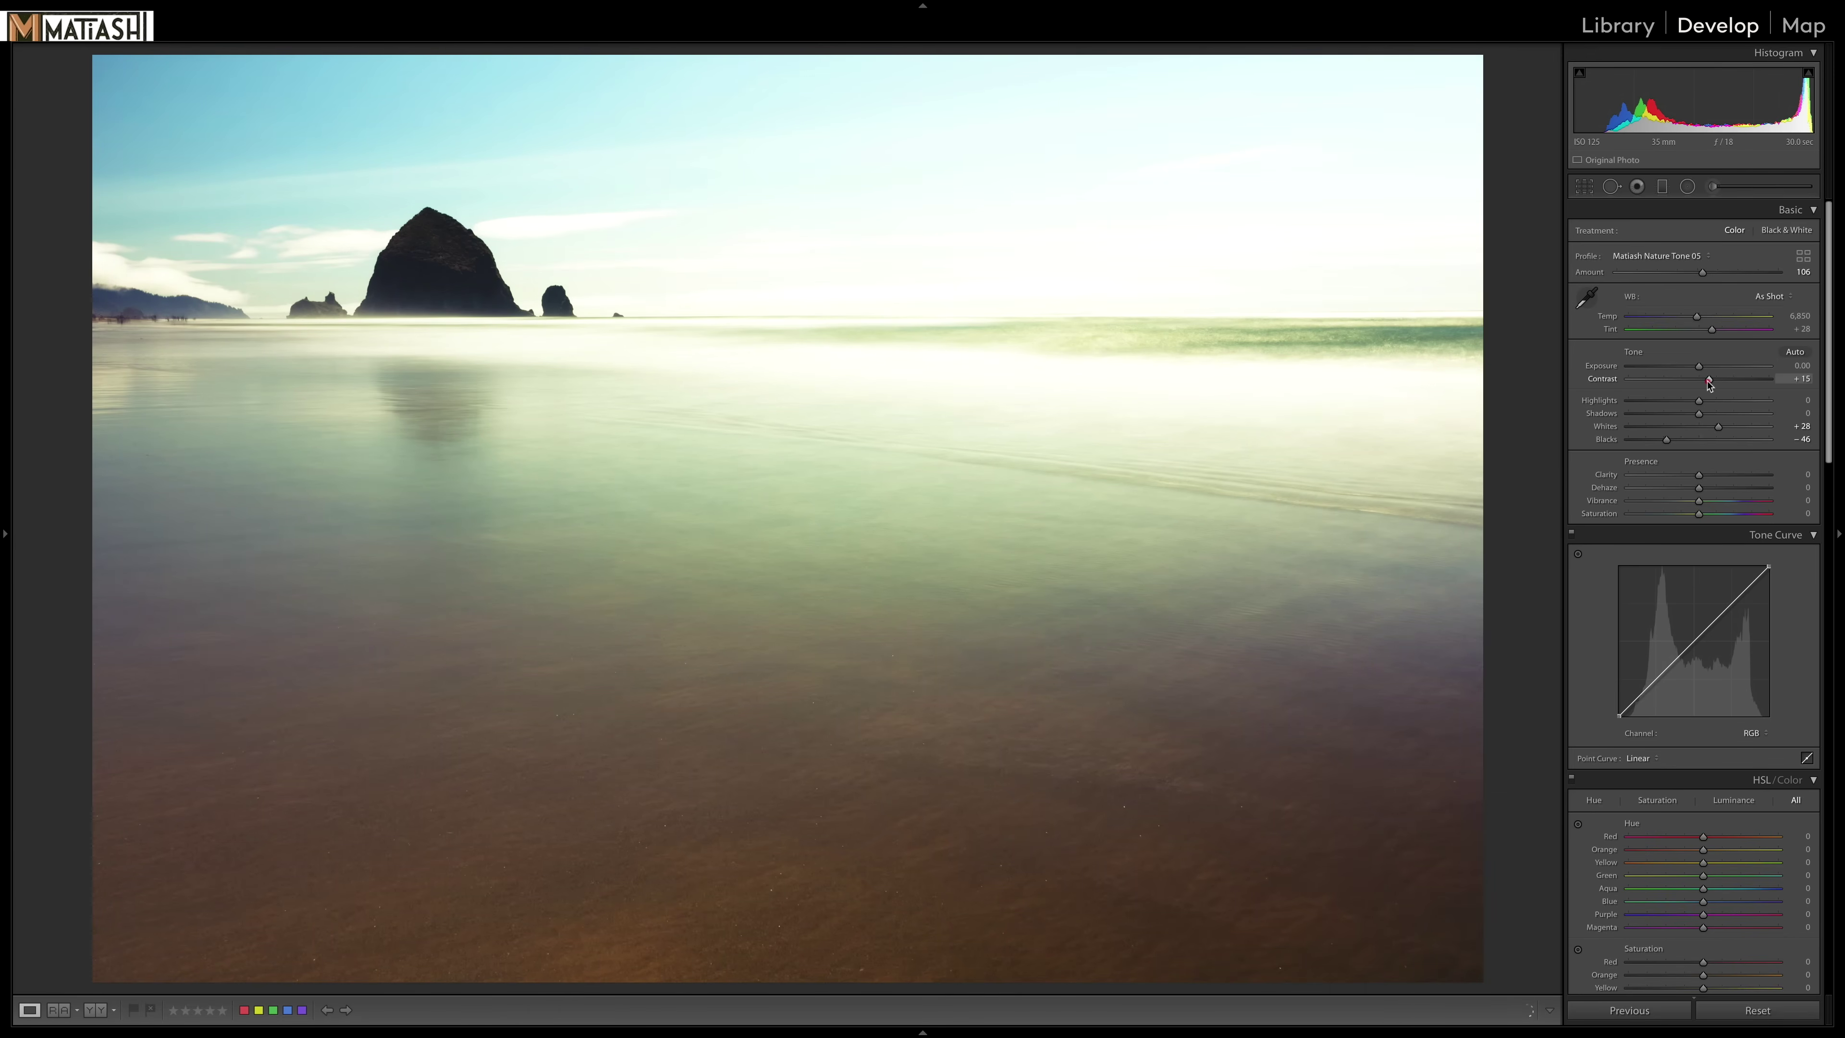
pyautogui.moveTo(1667, 440); pyautogui.dragTo(1663, 444)
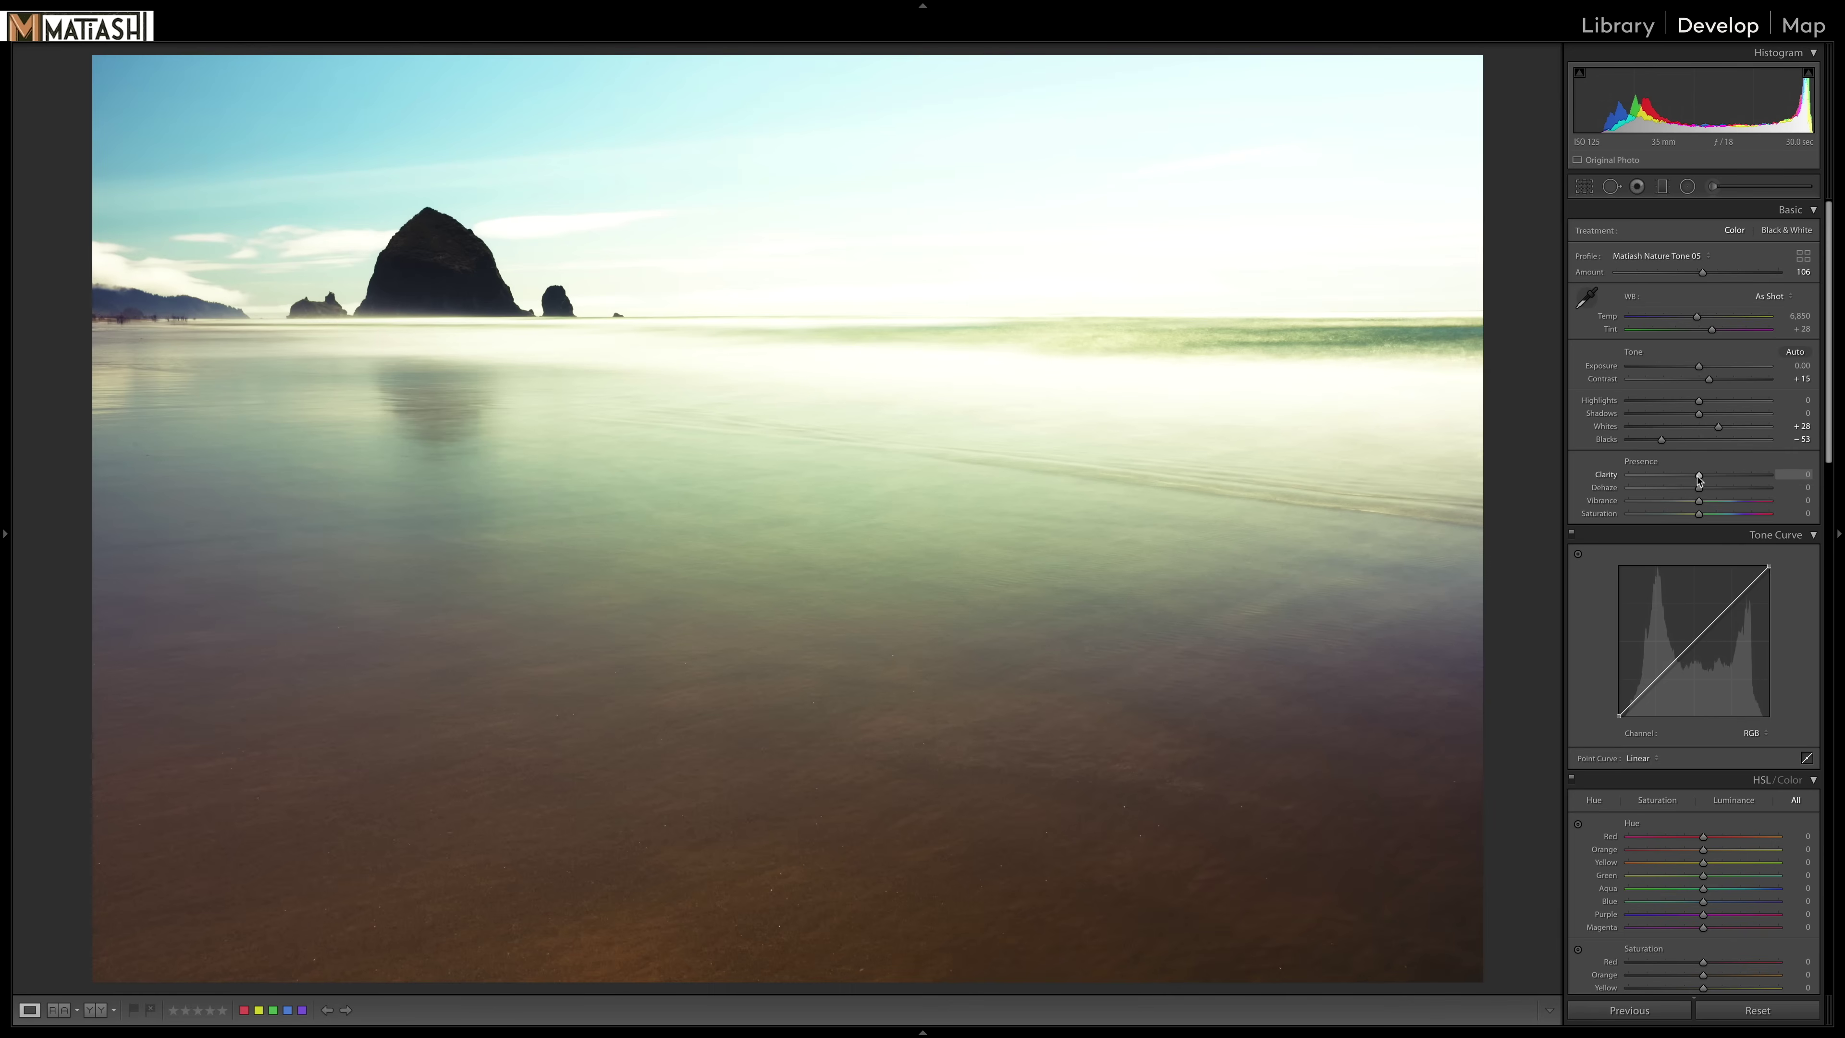
pyautogui.moveTo(1698, 476); pyautogui.dragTo(1712, 481)
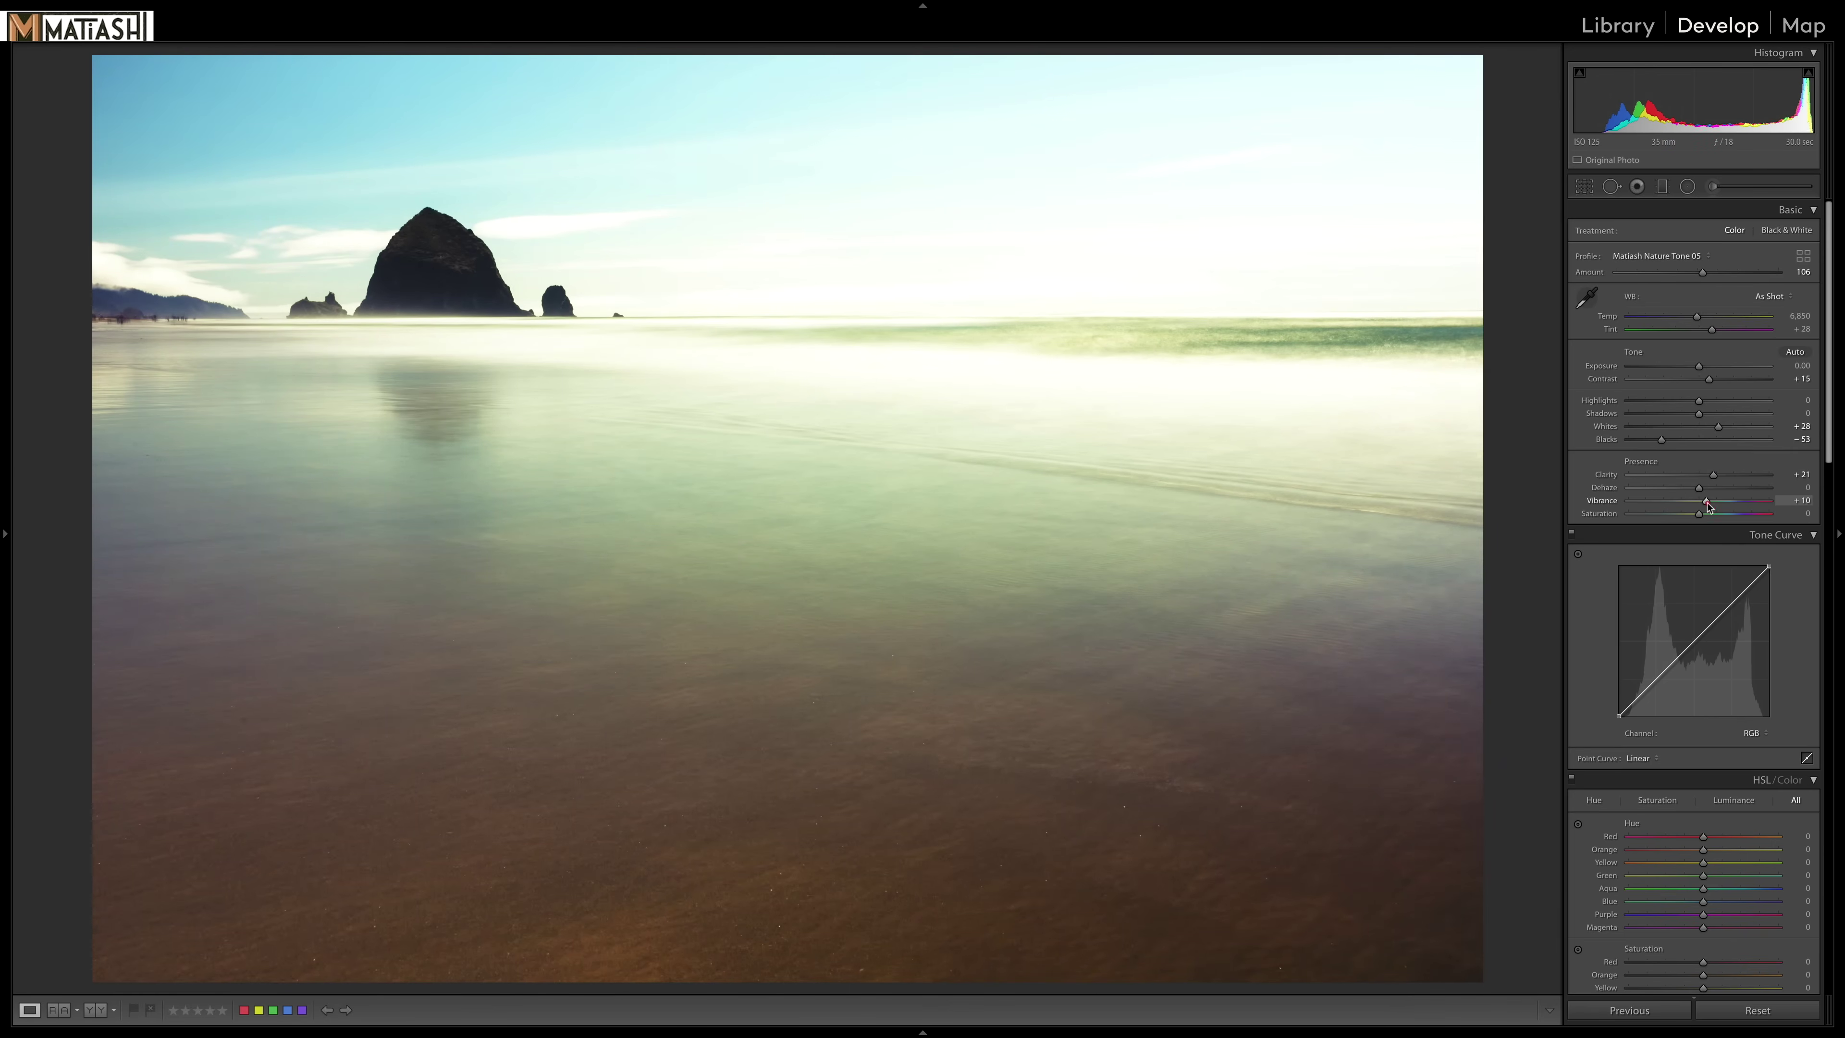
pyautogui.moveTo(1707, 505); pyautogui.dragTo(1708, 503)
pyautogui.click(1663, 188)
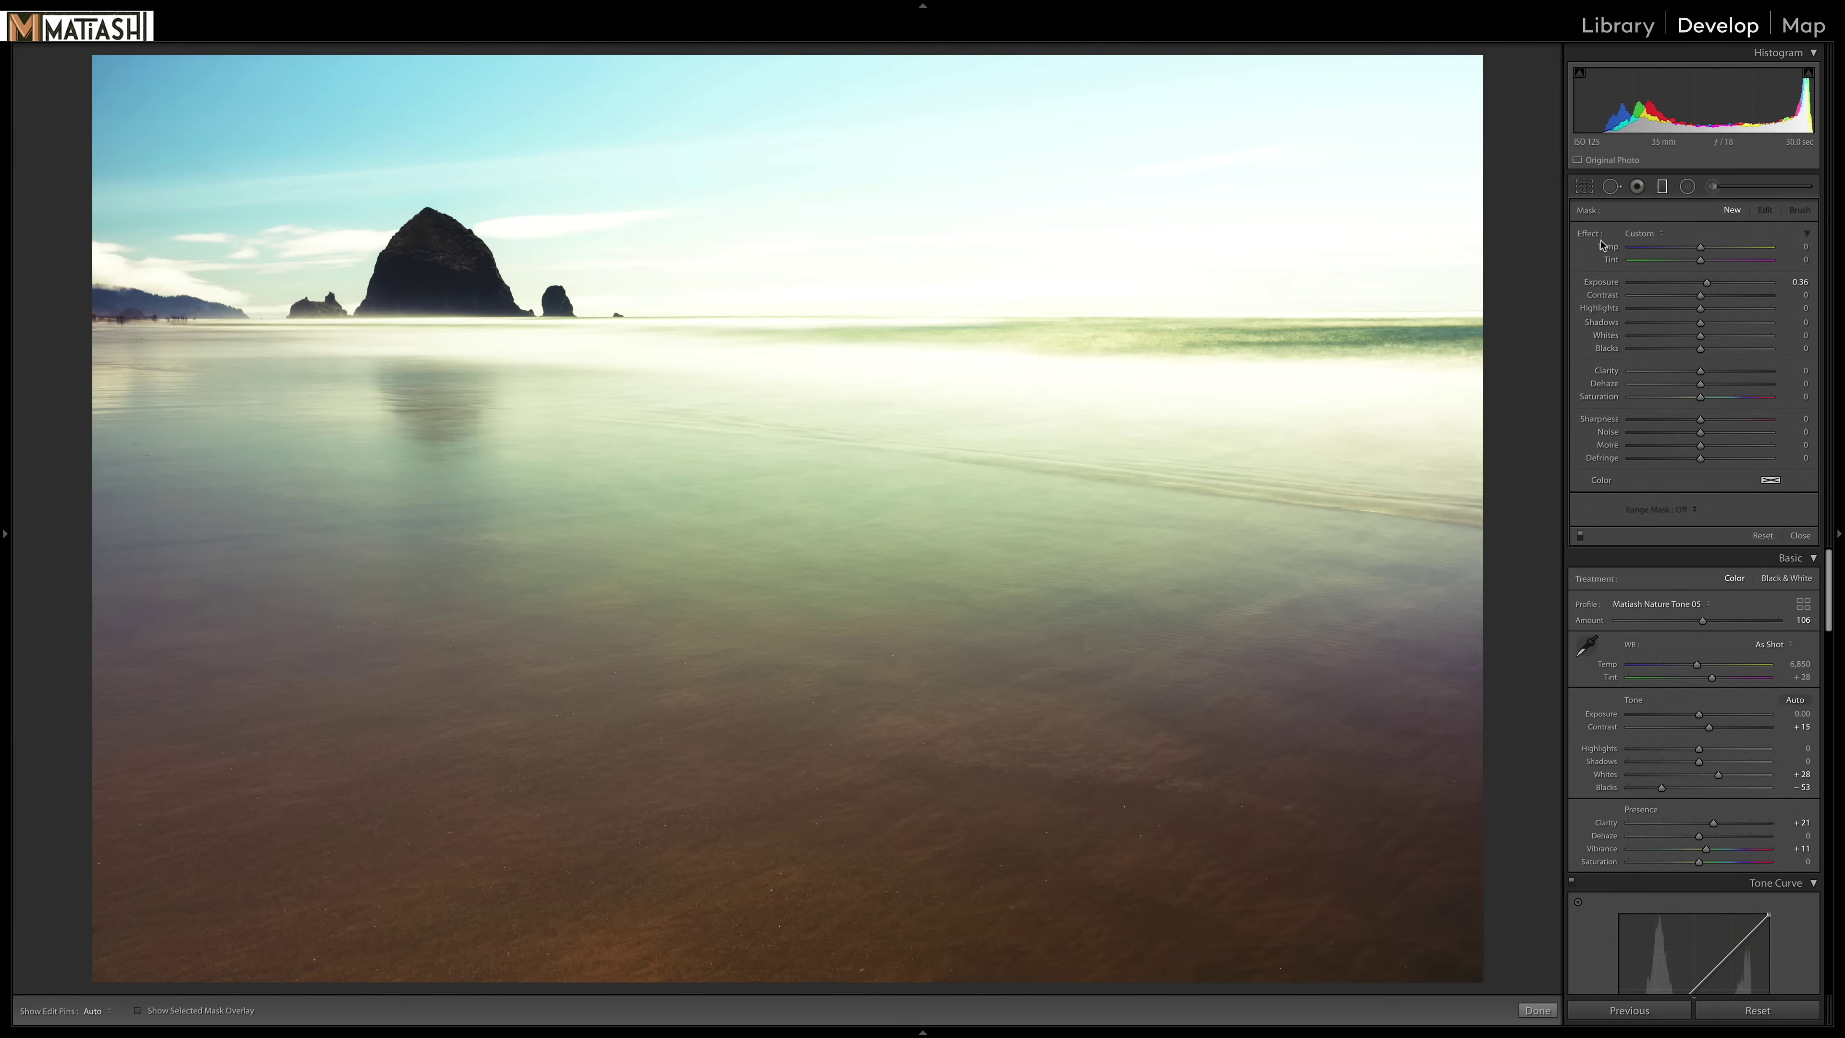
# Step: Reset the graduated filter's effects and drag it from below the horizon down over the lower beach
pyautogui.press('alt')
pyautogui.press('alt')
pyautogui.keyDown('alt'); pyautogui.click(1586, 235); pyautogui.keyUp('alt')
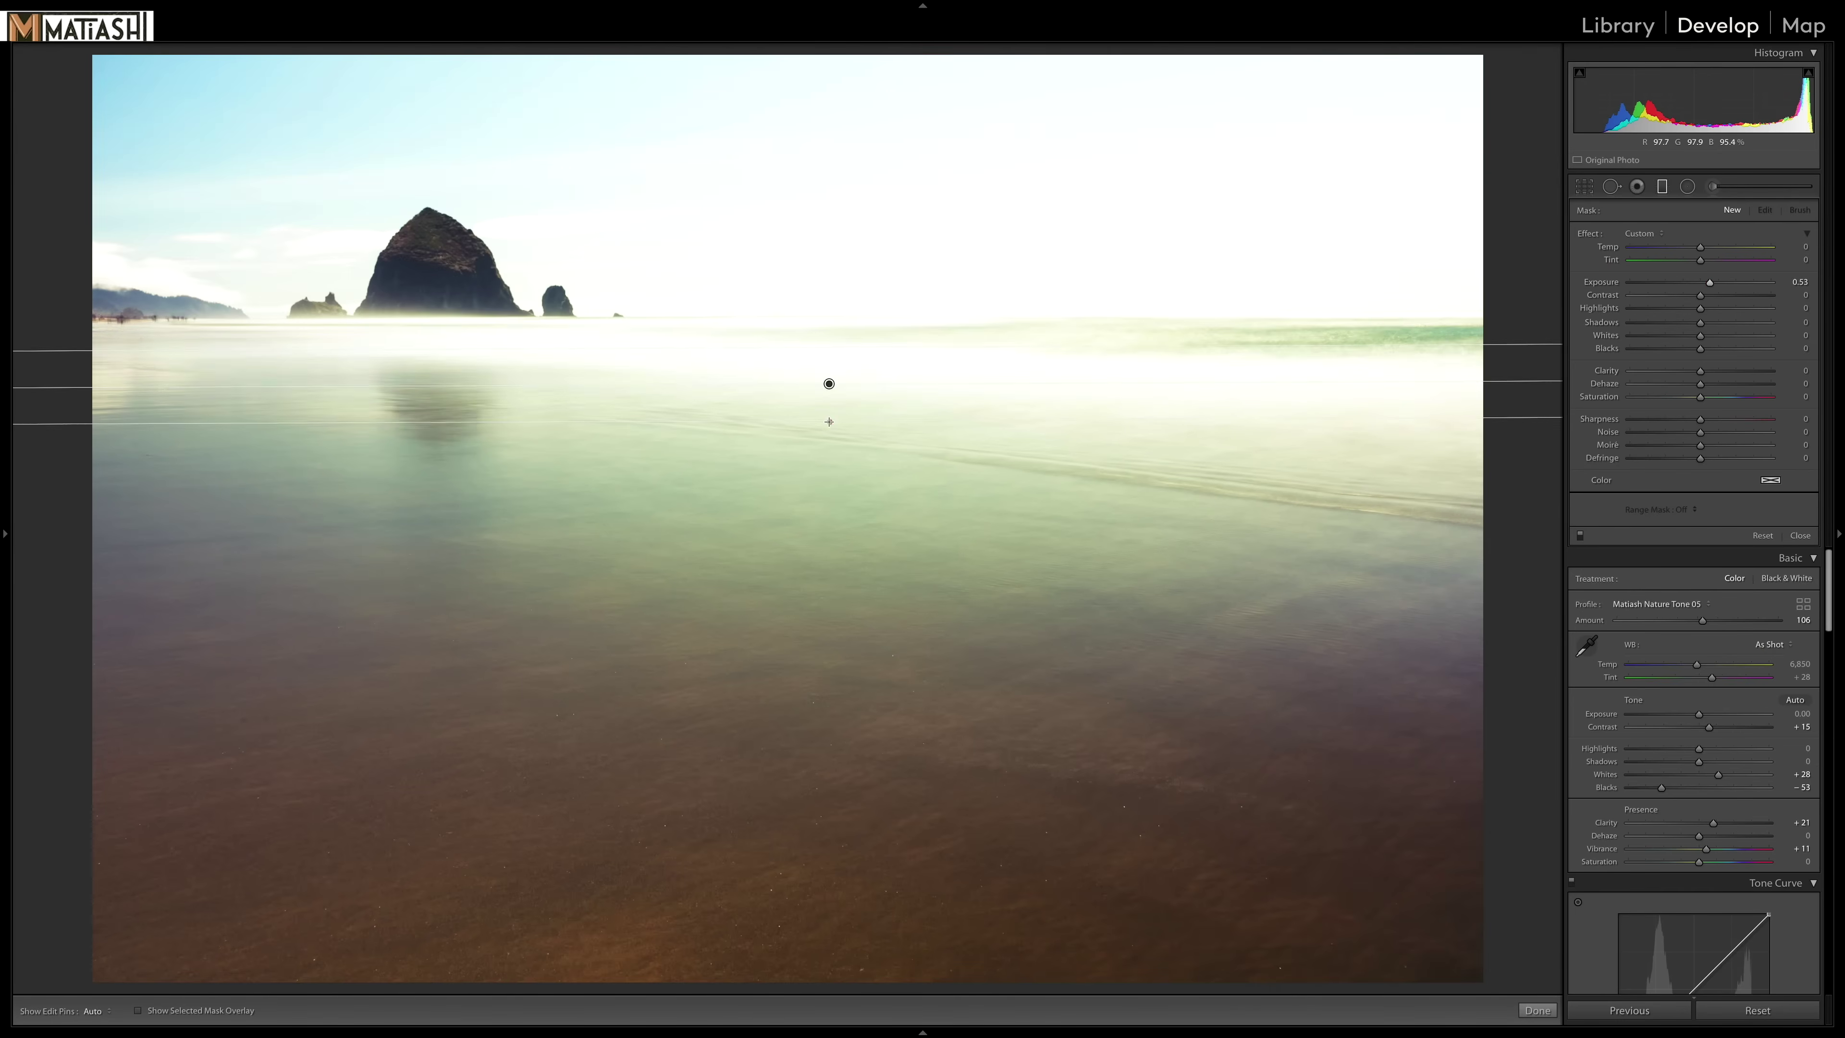
pyautogui.moveTo(829, 421); pyautogui.dragTo(827, 1010)
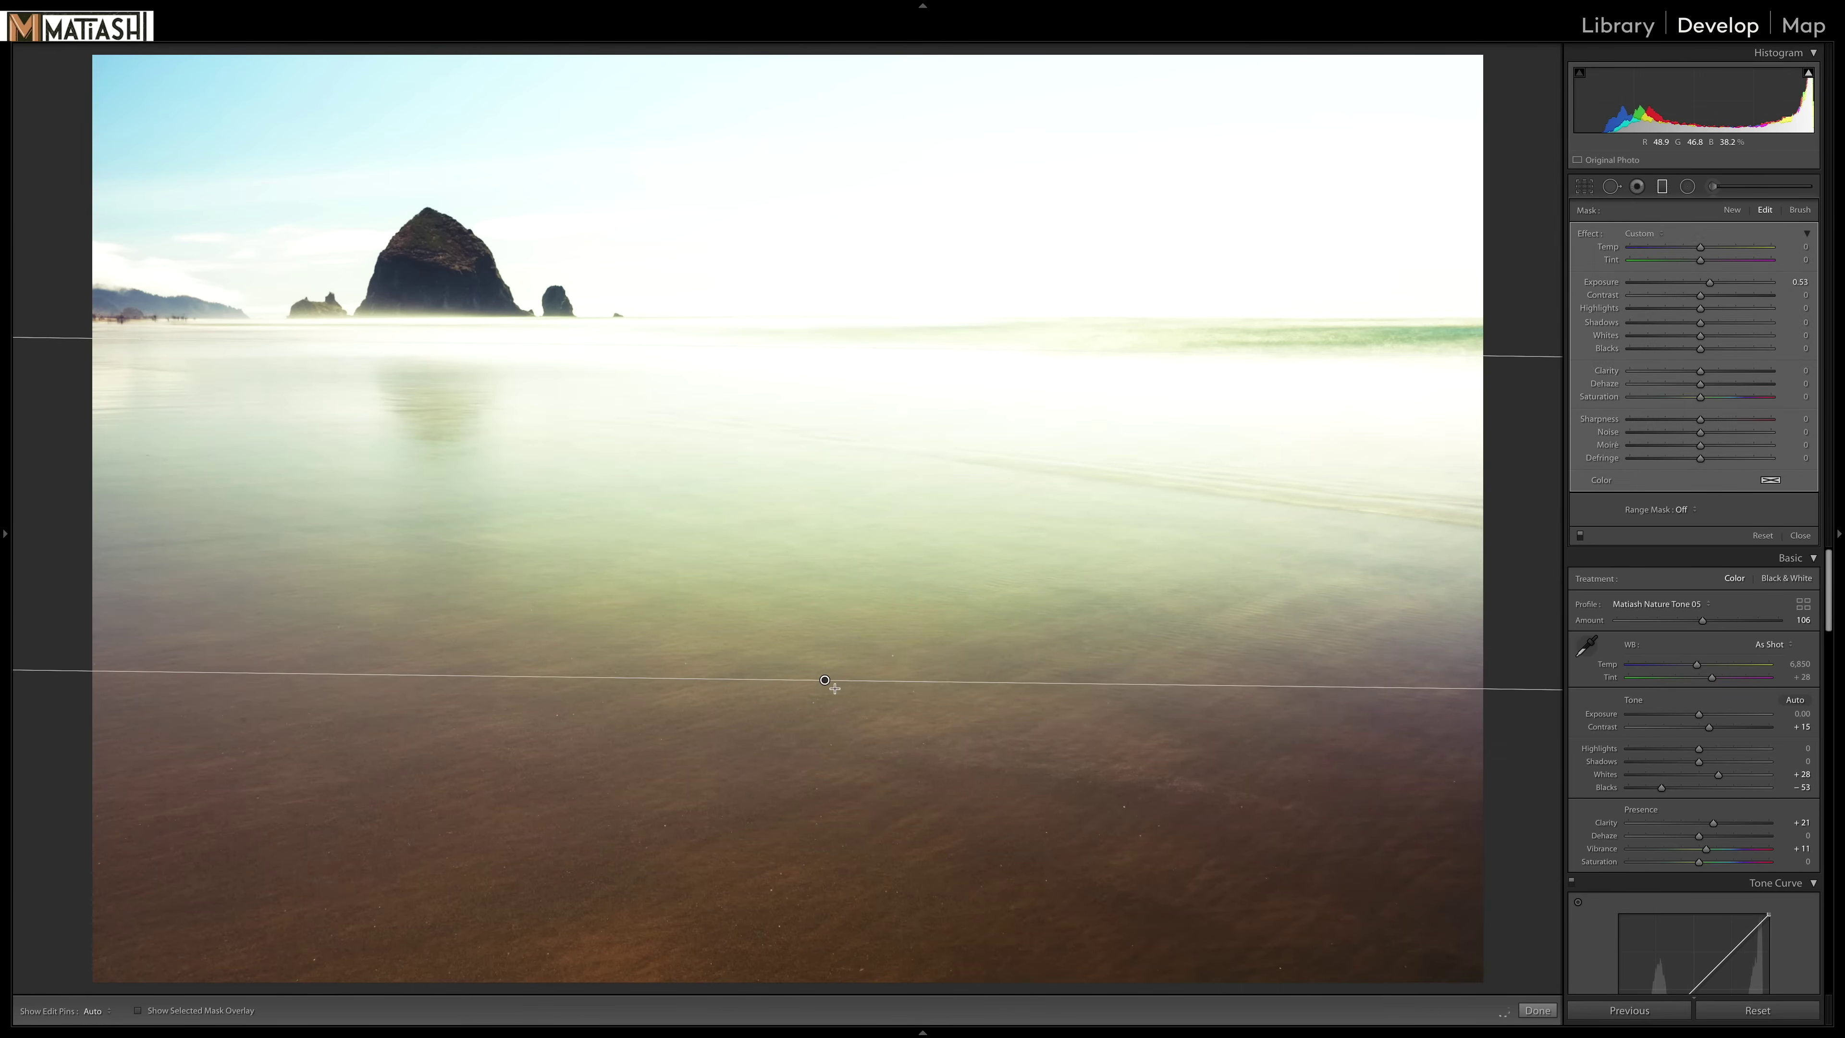
pyautogui.moveTo(824, 679); pyautogui.dragTo(809, 819)
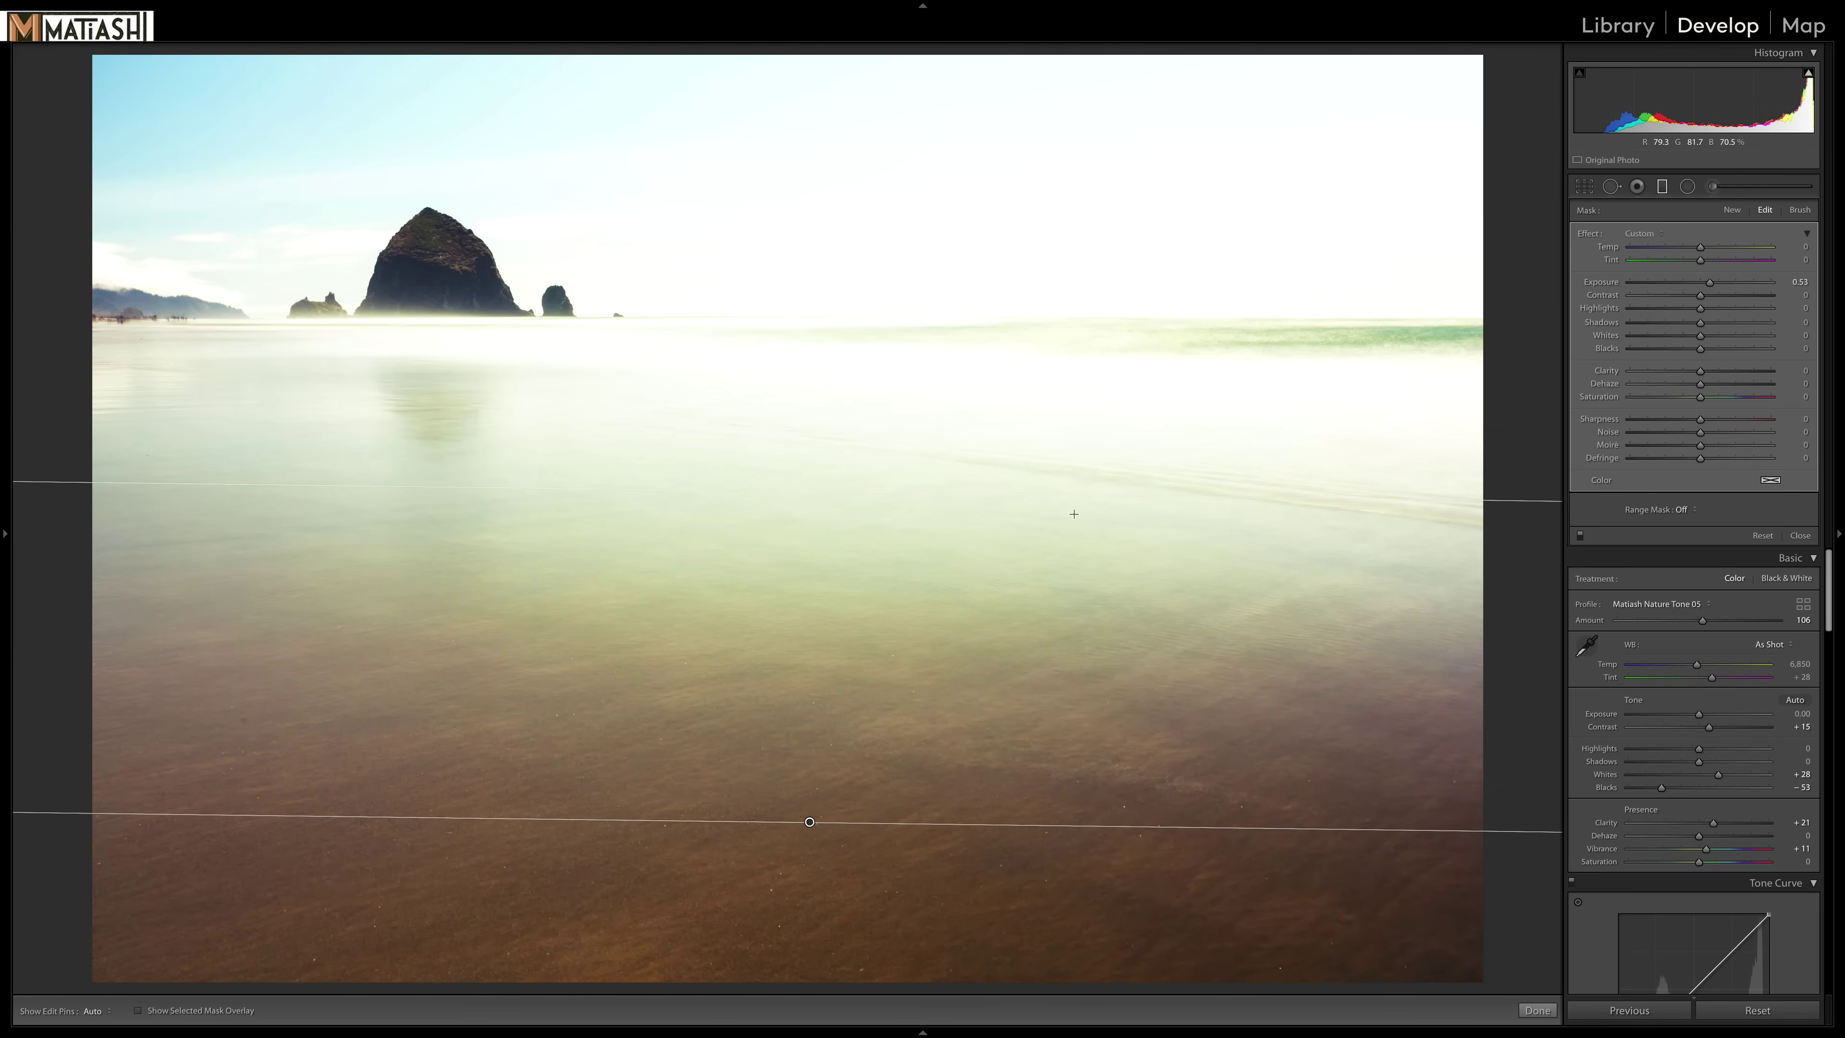
pyautogui.press('alt')
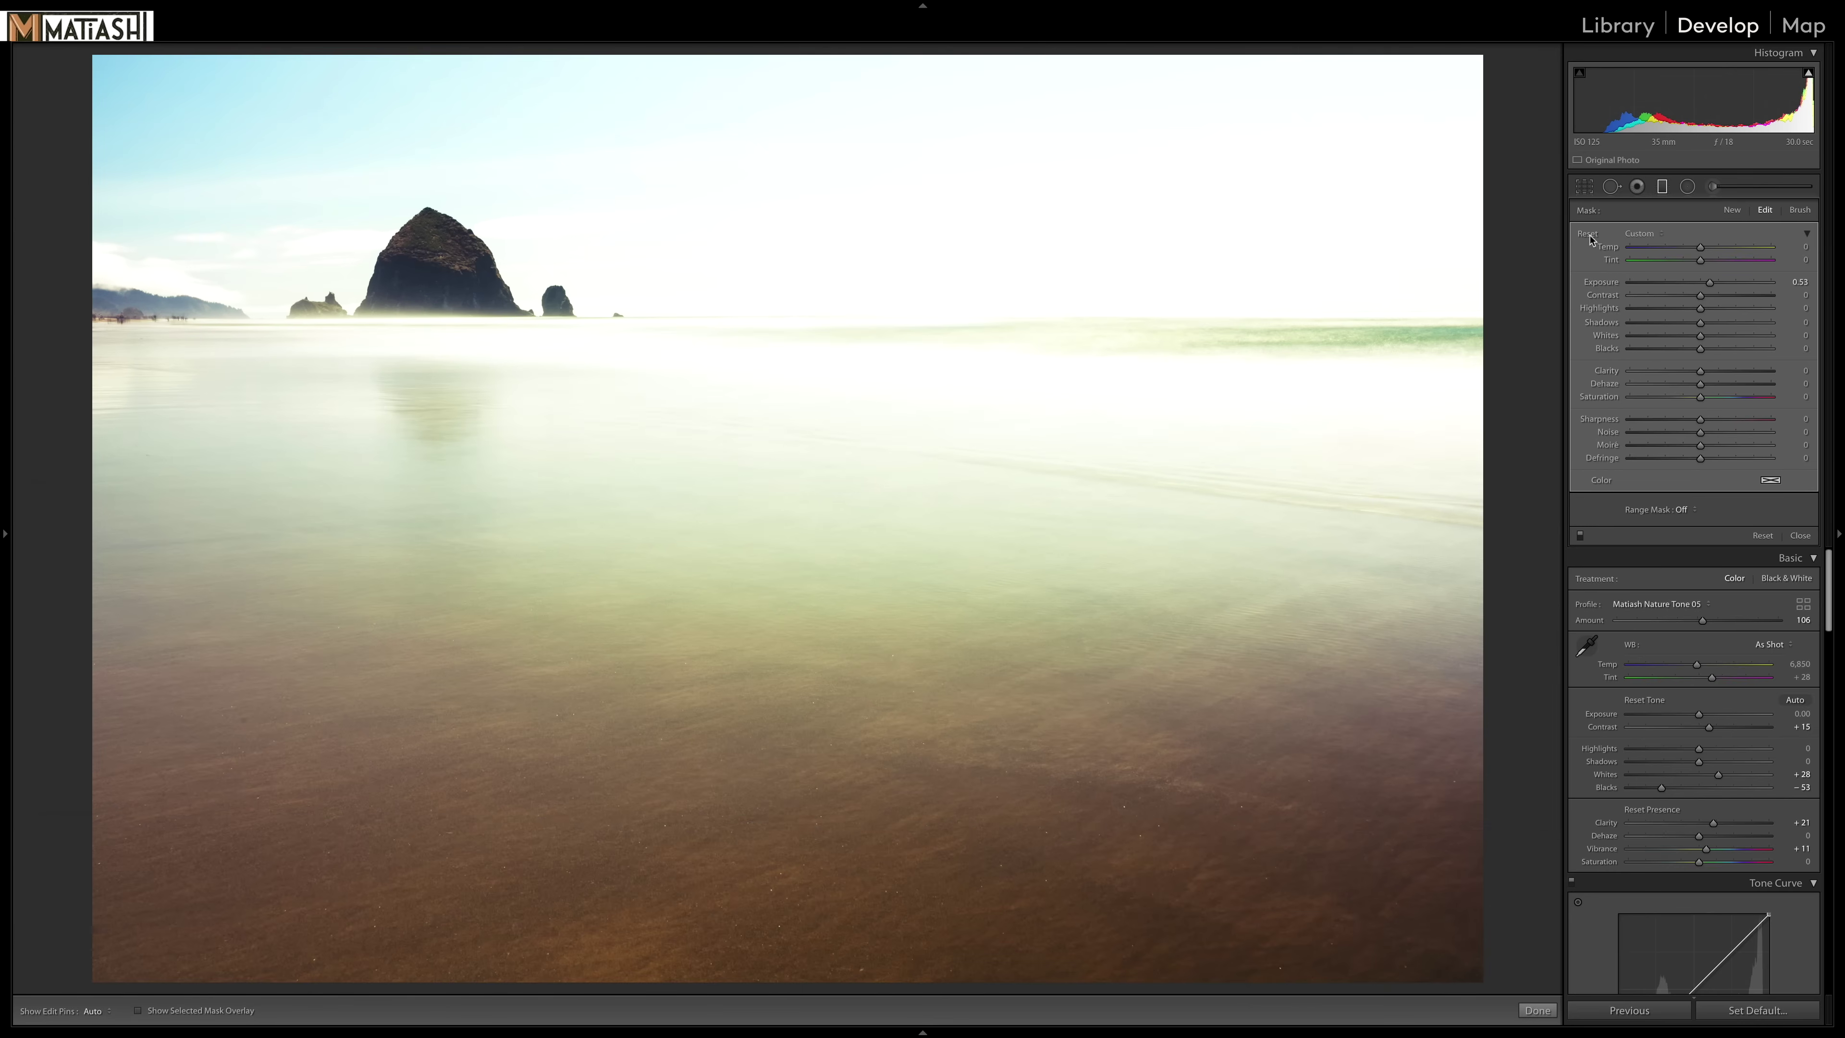
# Step: Reset the lower filter's adjustments, warm it slightly, and set its Range Mask to Color
pyautogui.keyDown('alt'); pyautogui.click(1588, 234); pyautogui.keyUp('alt')
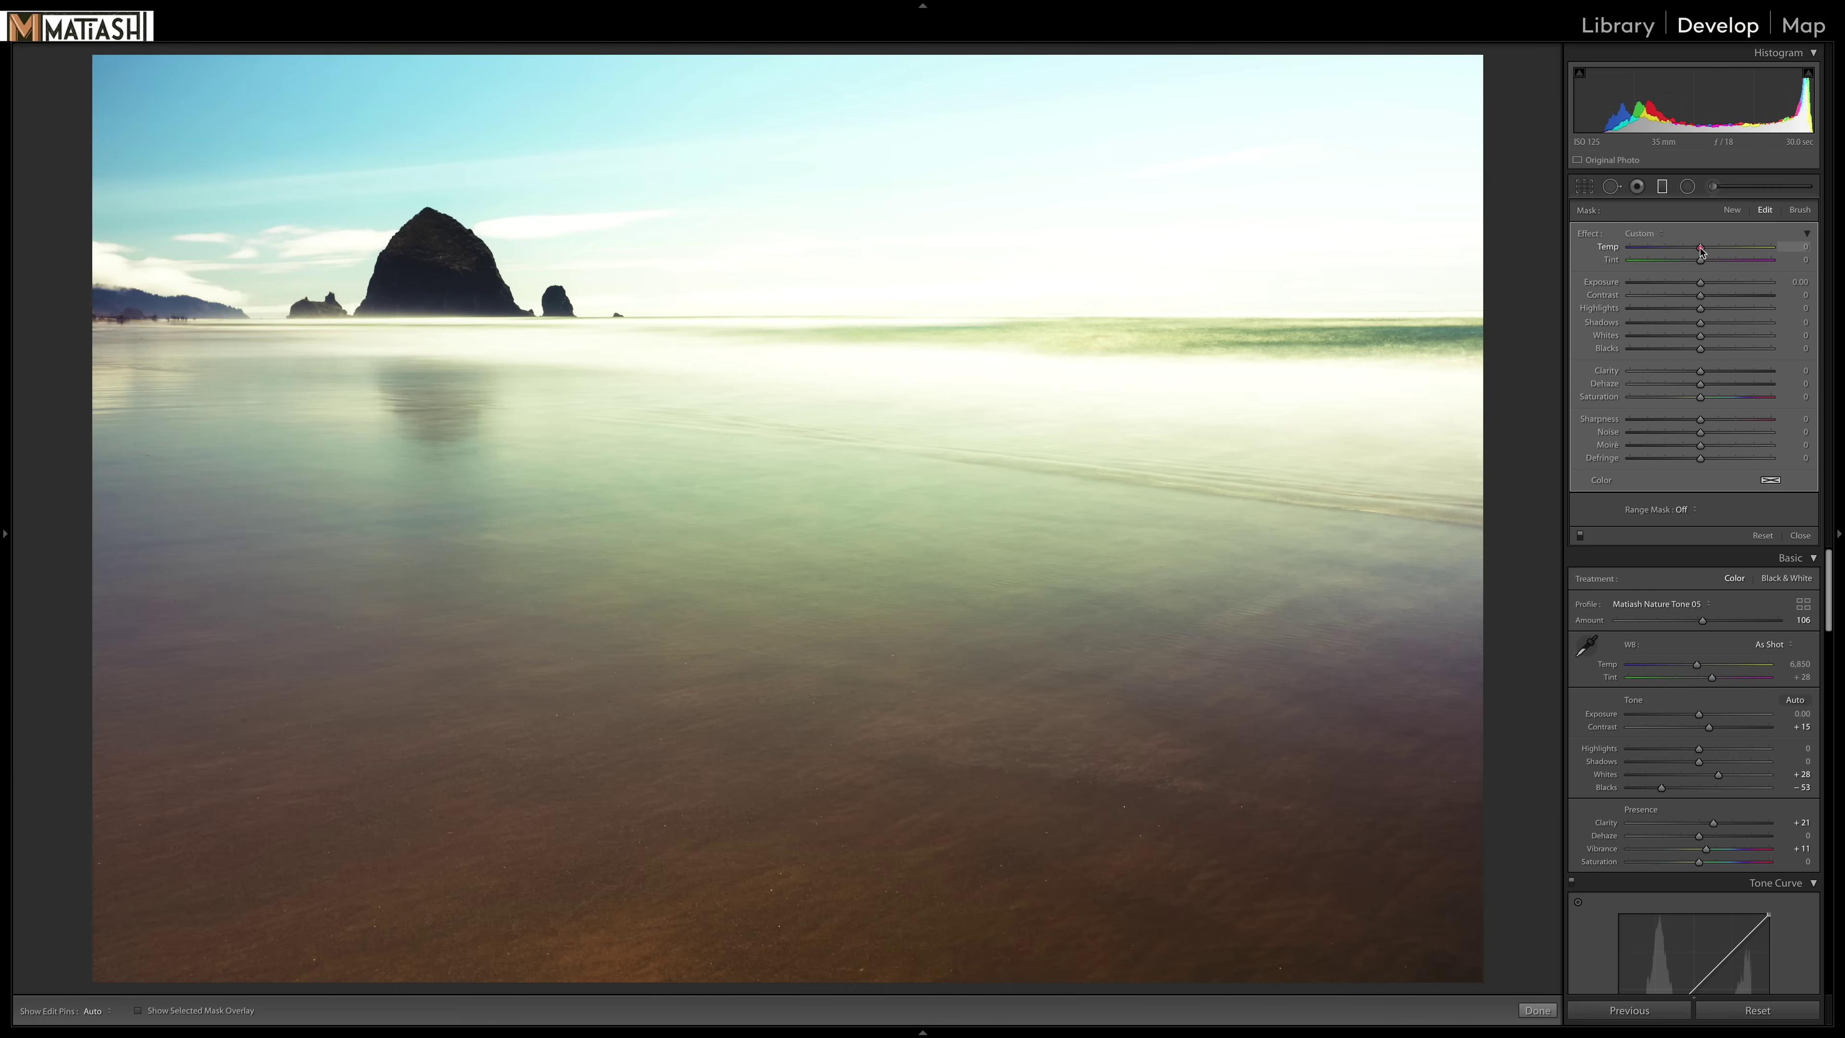
pyautogui.moveTo(1701, 251); pyautogui.dragTo(1707, 251)
pyautogui.click(1683, 511)
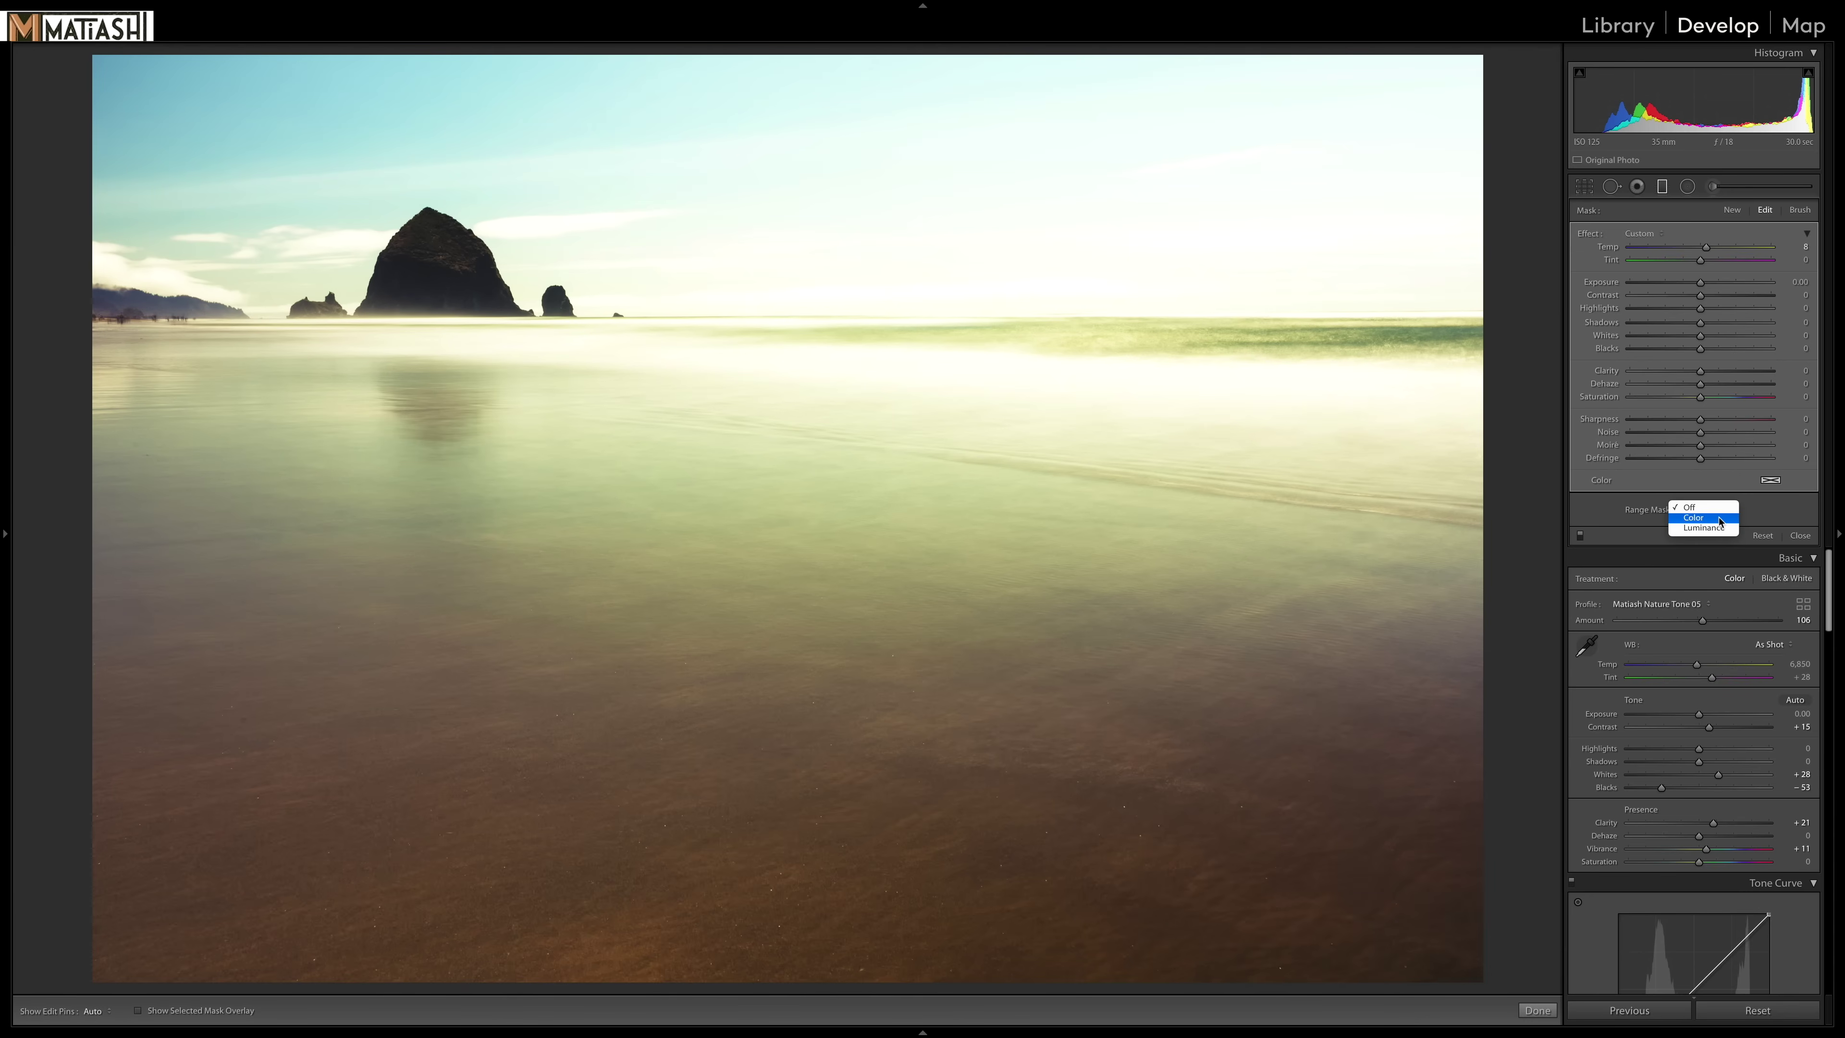
pyautogui.click(1720, 519)
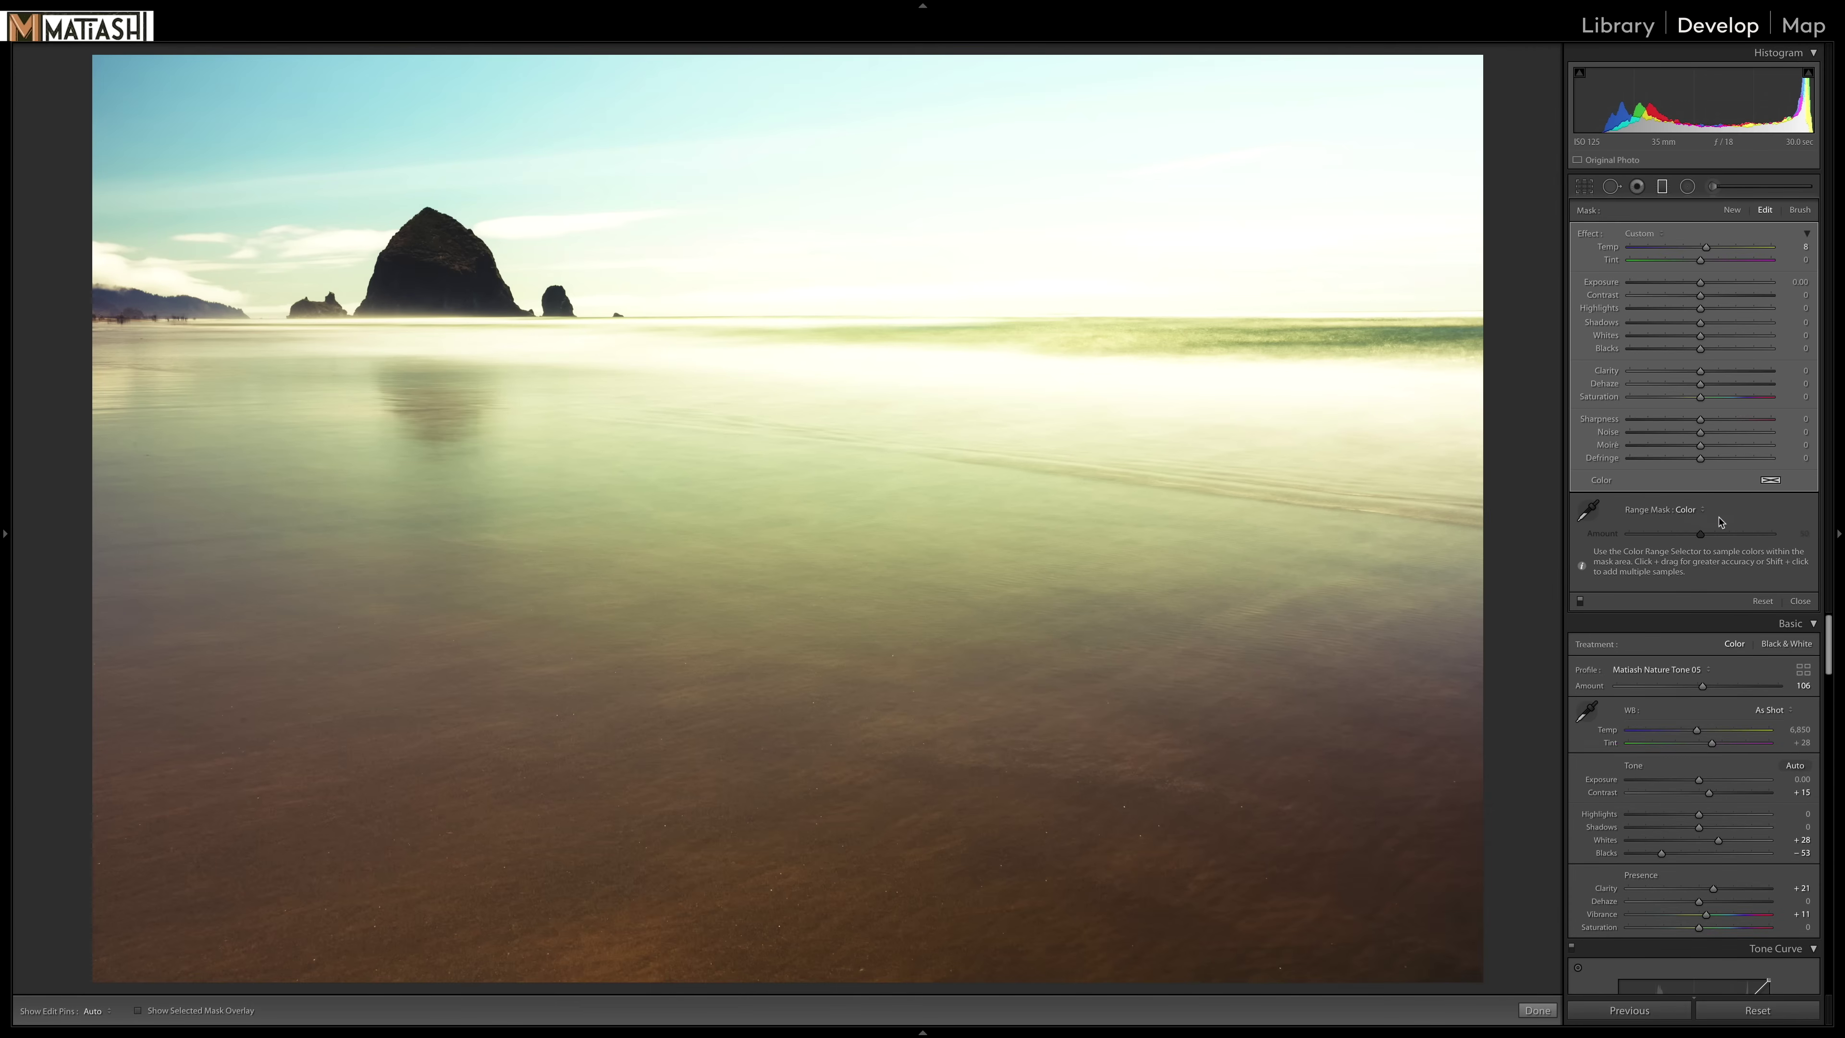
# Step: Build the colour range mask from three colour samples taken on the water
pyautogui.click(1587, 510)
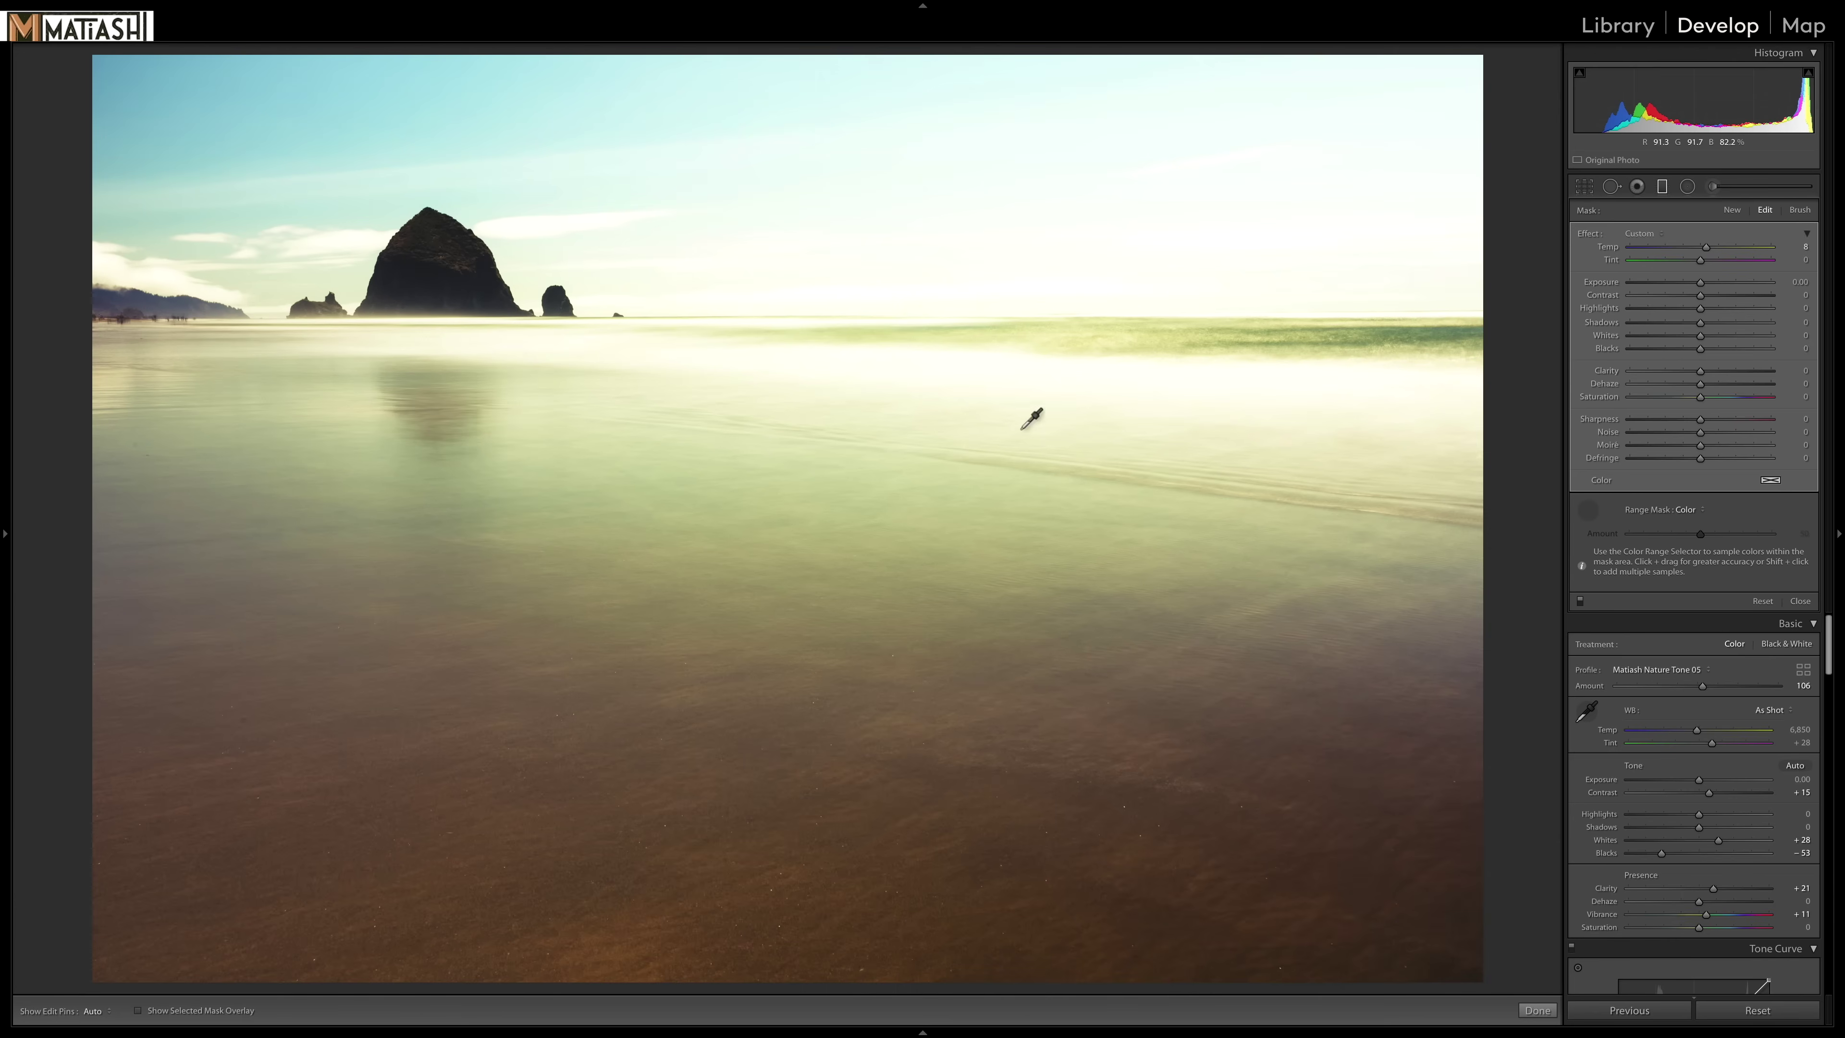
pyautogui.click(819, 372)
pyautogui.hotkey('ctrl', 'z')
pyautogui.click(803, 376)
pyautogui.press('shift')
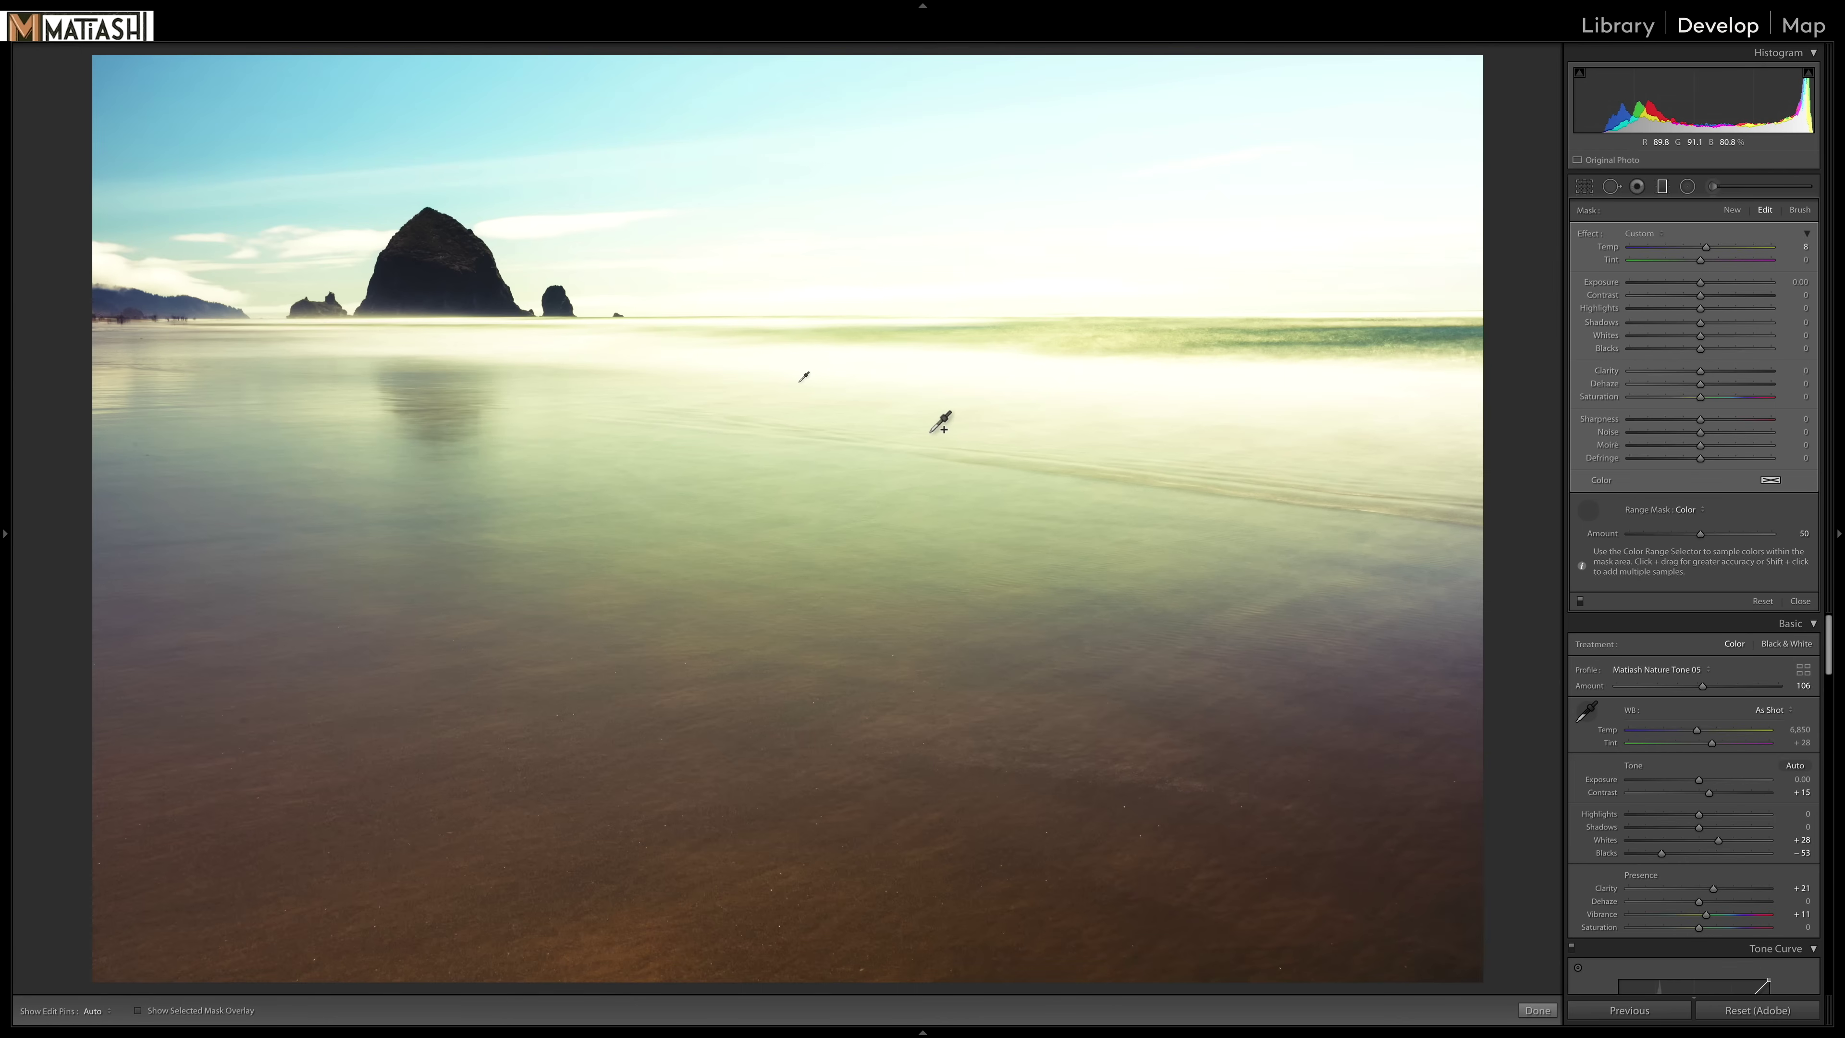
pyautogui.keyDown('shift'); pyautogui.click(942, 427); pyautogui.keyUp('shift')
pyautogui.keyDown('shift'); pyautogui.click(1091, 349); pyautogui.keyUp('shift')
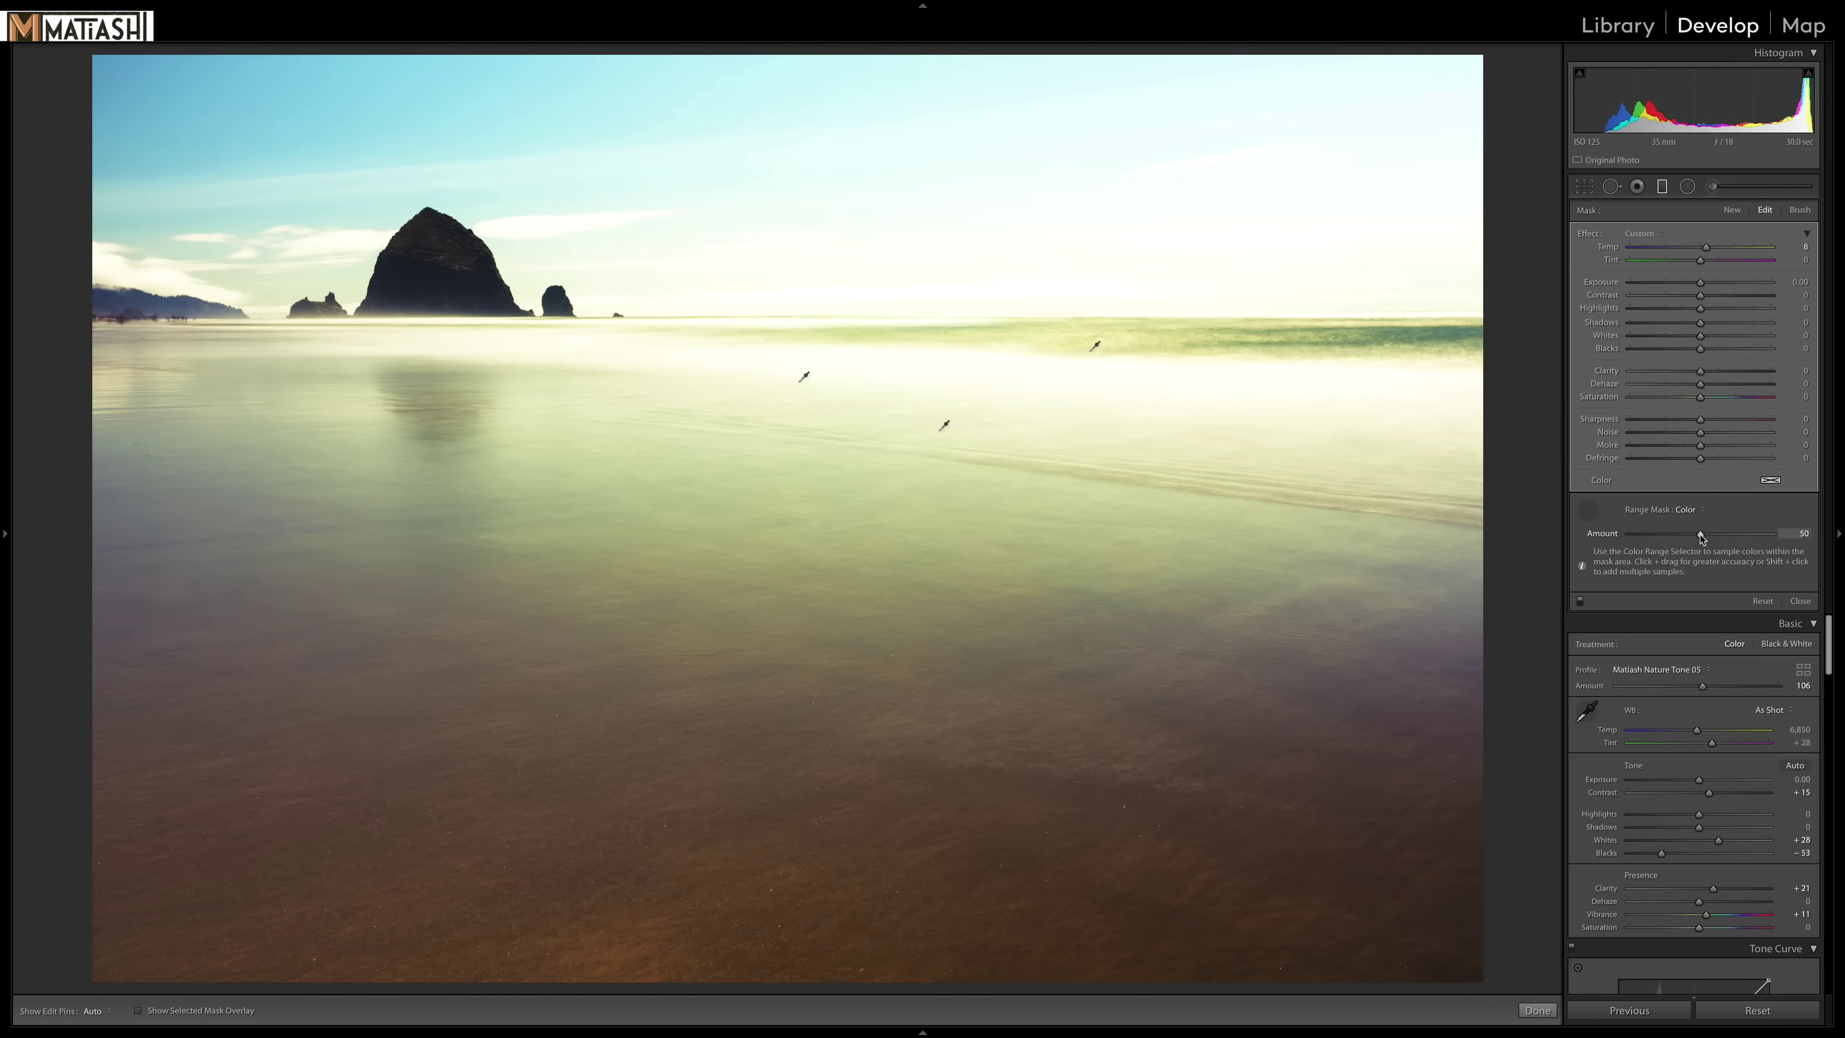
pyautogui.press('alt')
# Step: Preview the colour range mask and set its Amount to 27
pyautogui.keyDown('alt'); pyautogui.click(1698, 534); pyautogui.keyUp('alt')
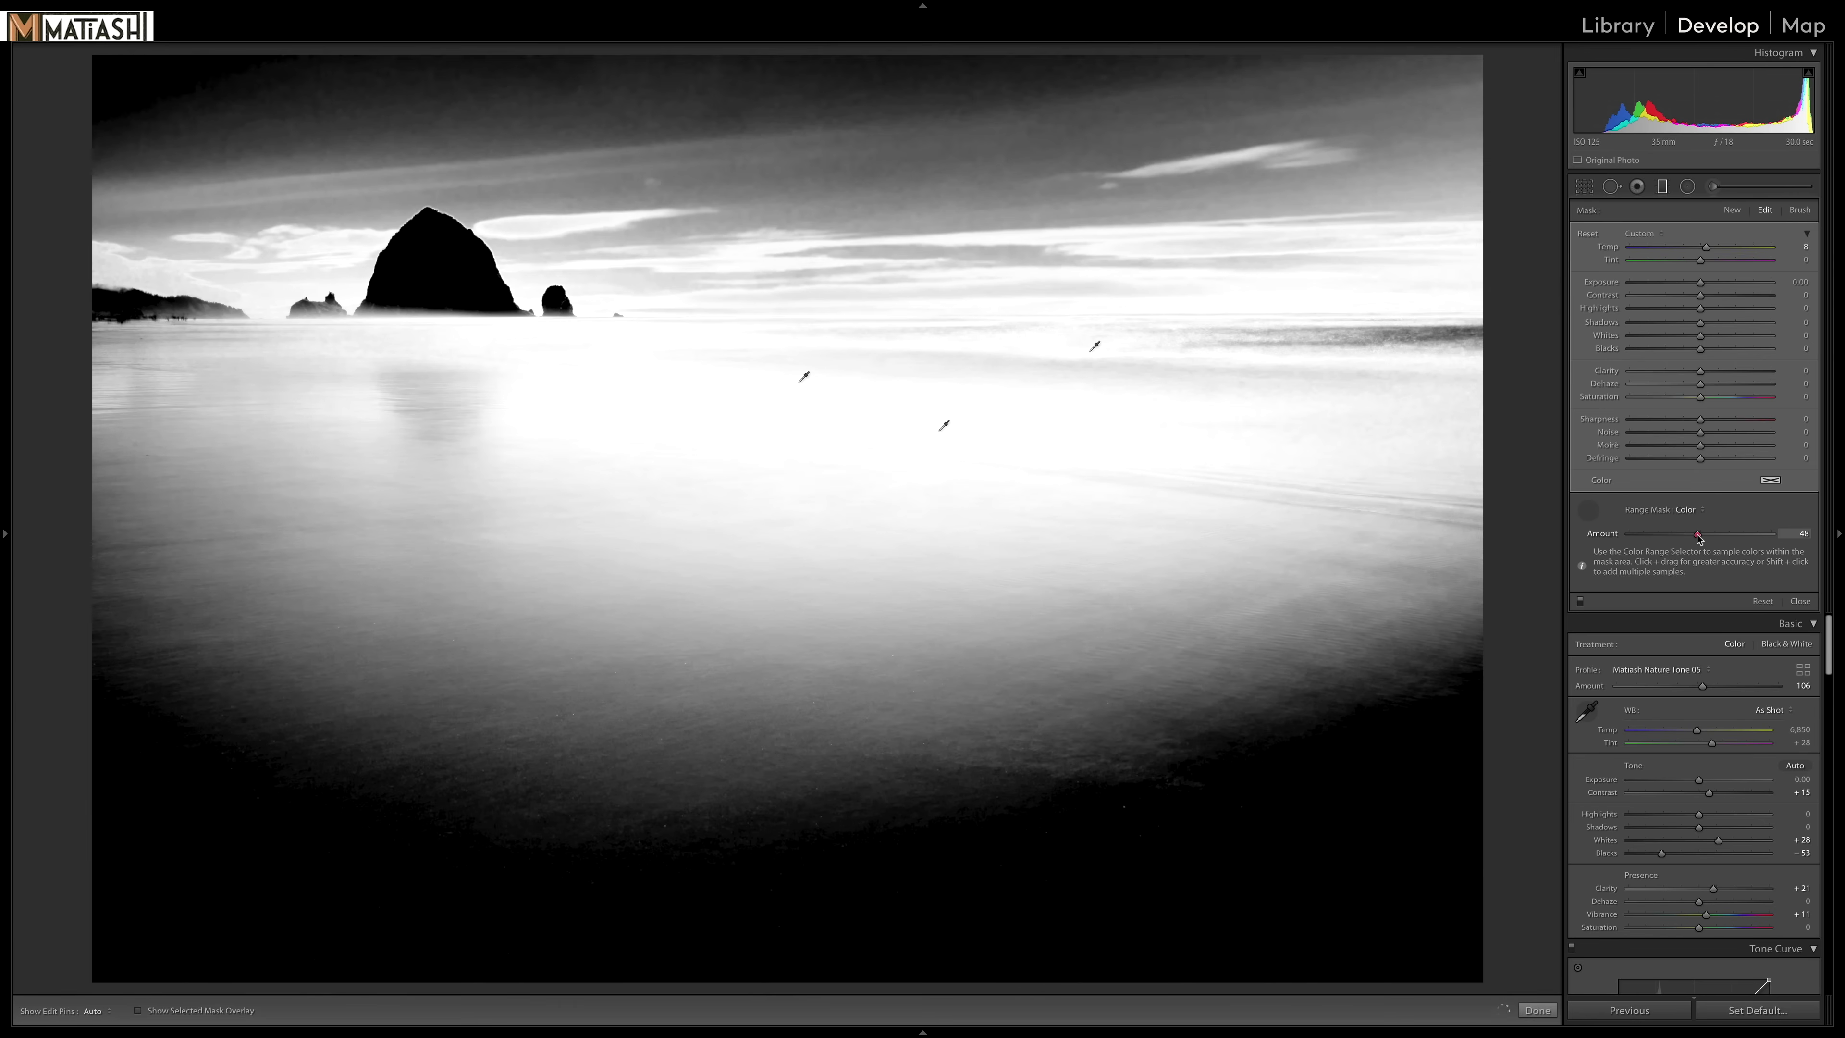
pyautogui.moveTo(1696, 536); pyautogui.dragTo(1662, 536)
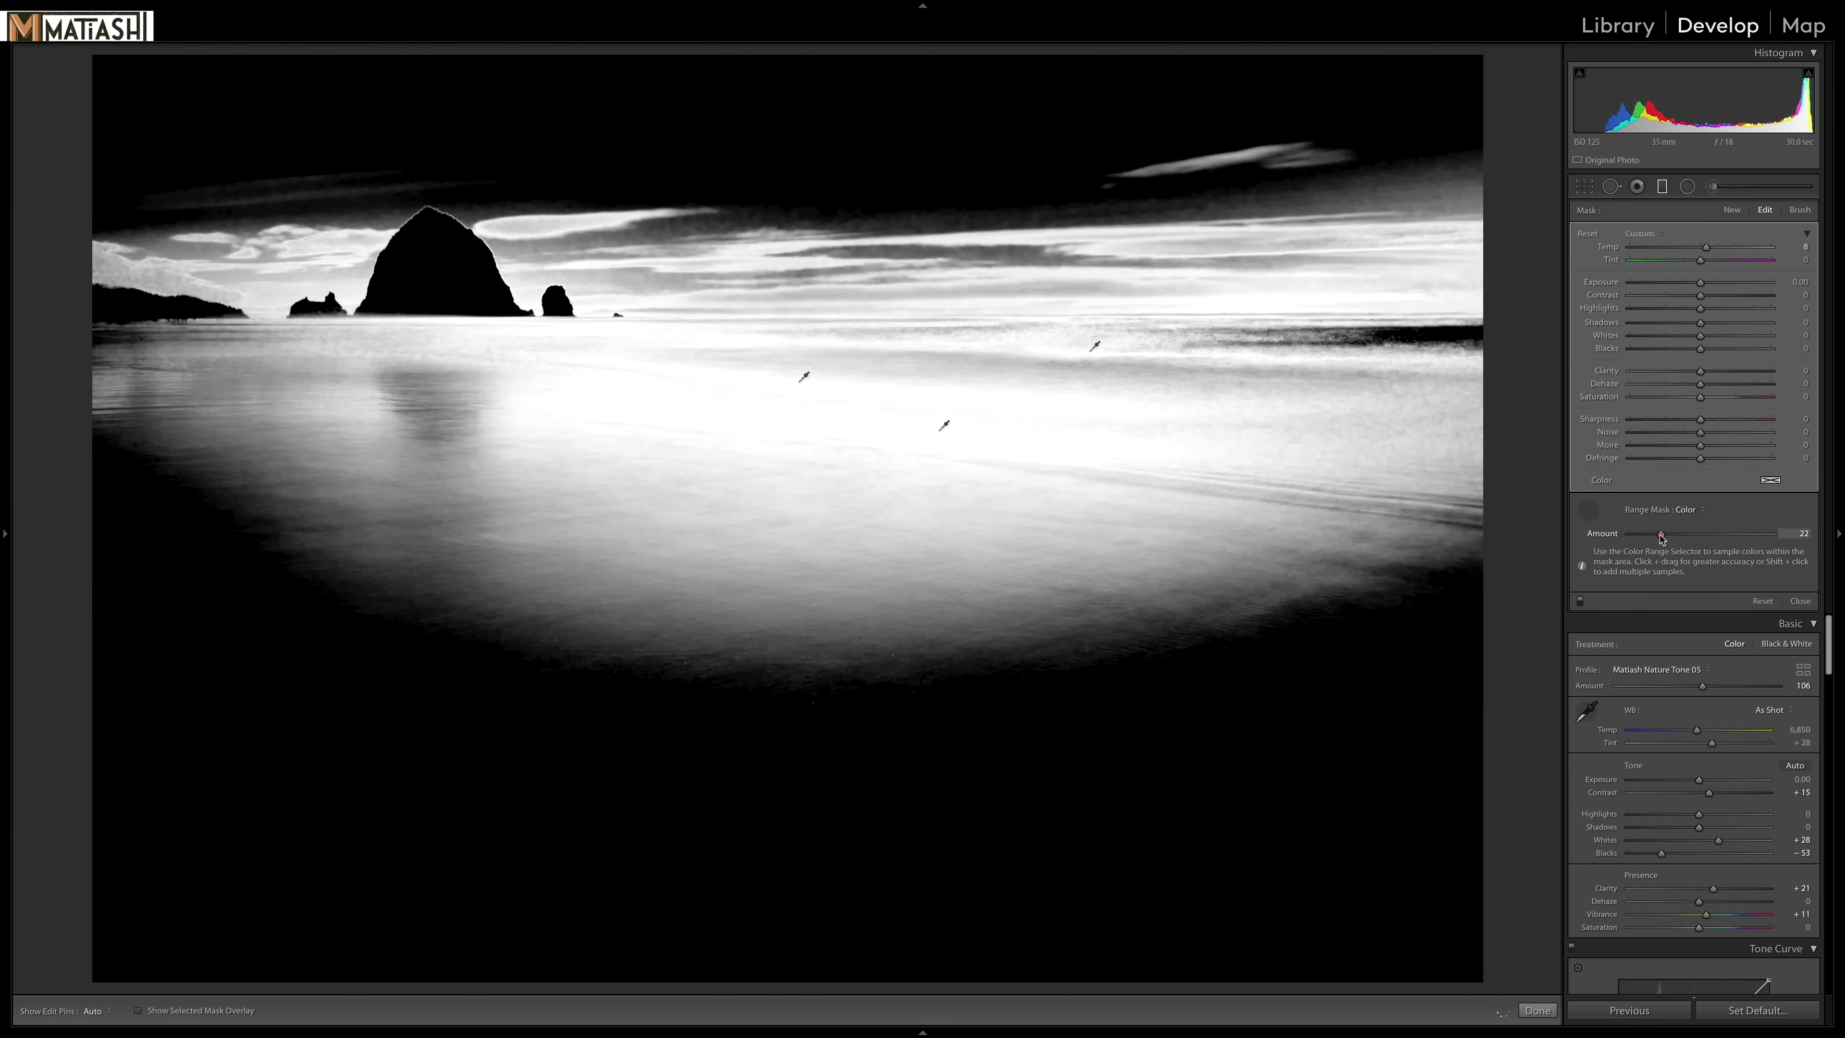
pyautogui.press('alt')
pyautogui.click(1661, 536)
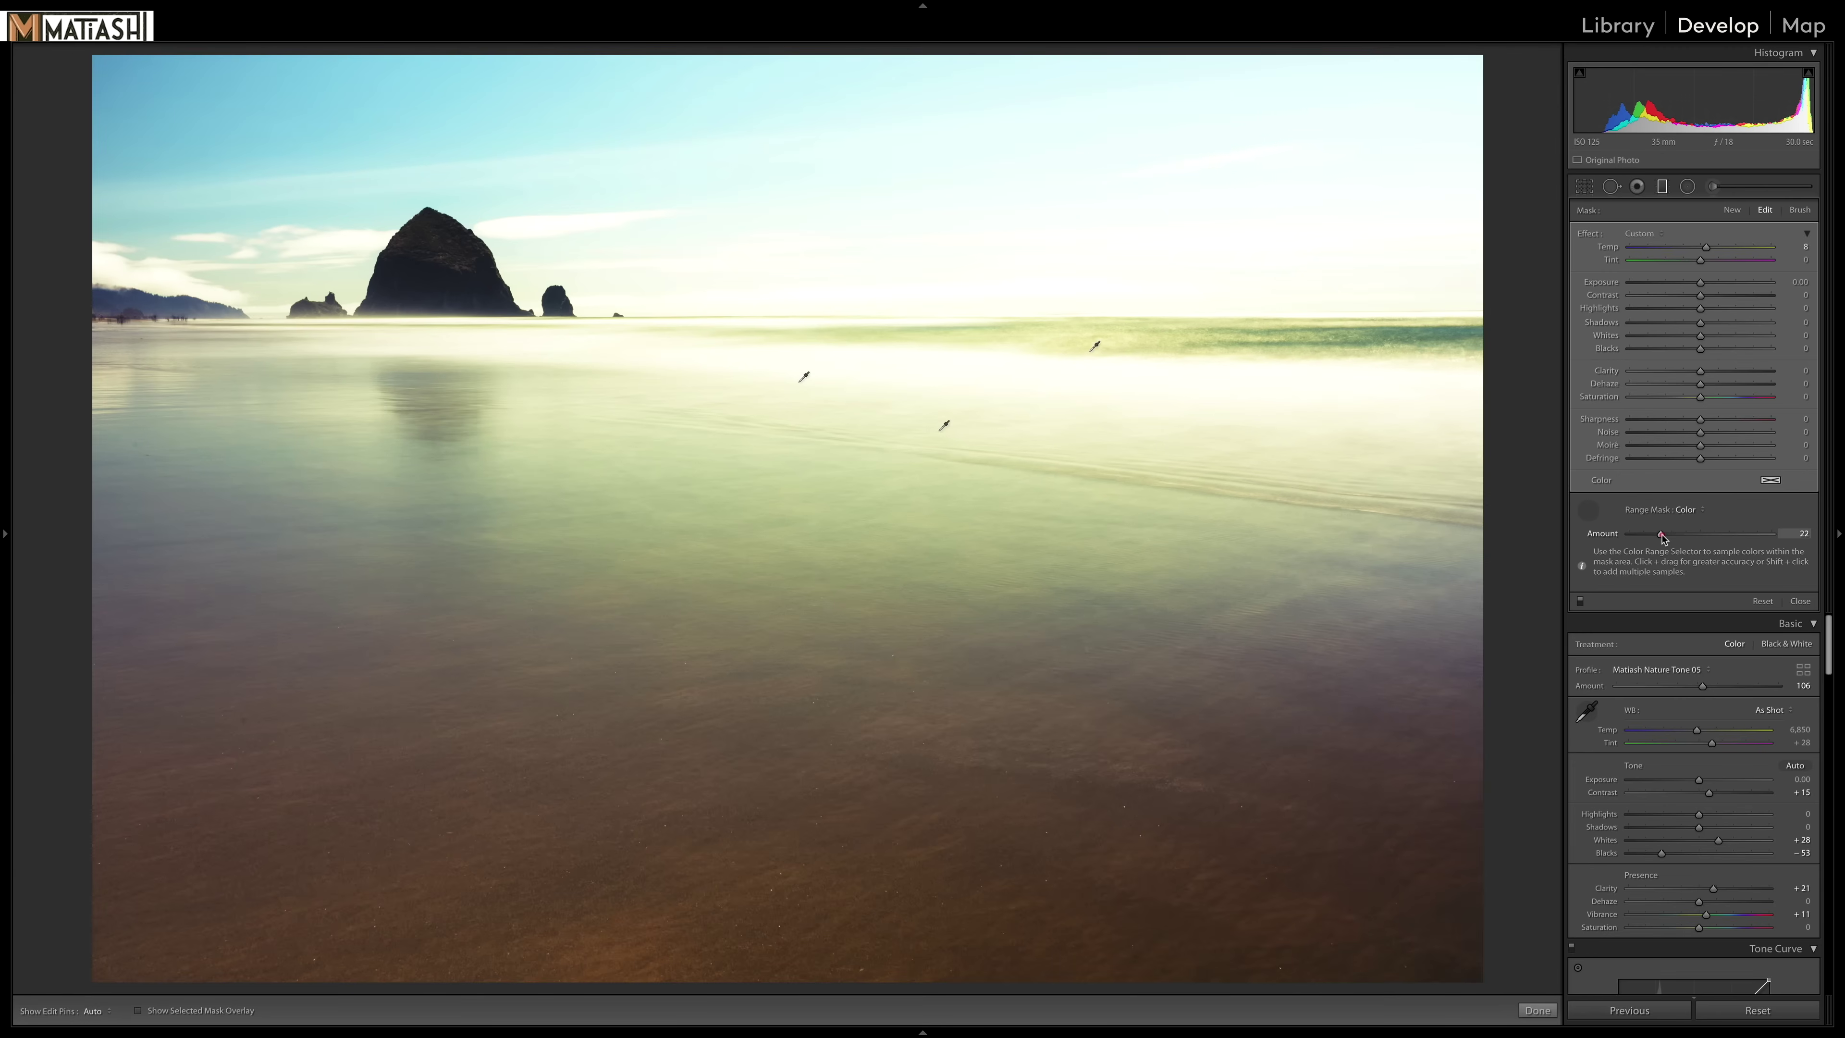
pyautogui.moveTo(1663, 538)
pyautogui.mouseDown()
pyautogui.moveTo(1641, 537)
pyautogui.moveTo(1779, 539)
pyautogui.moveTo(1603, 536)
pyautogui.moveTo(1741, 538)
pyautogui.moveTo(1667, 536)
pyautogui.mouseUp()
# Step: Add a new graduated filter dragged upward from the horizon across the sky
pyautogui.click(1587, 513)
pyautogui.click(1731, 210)
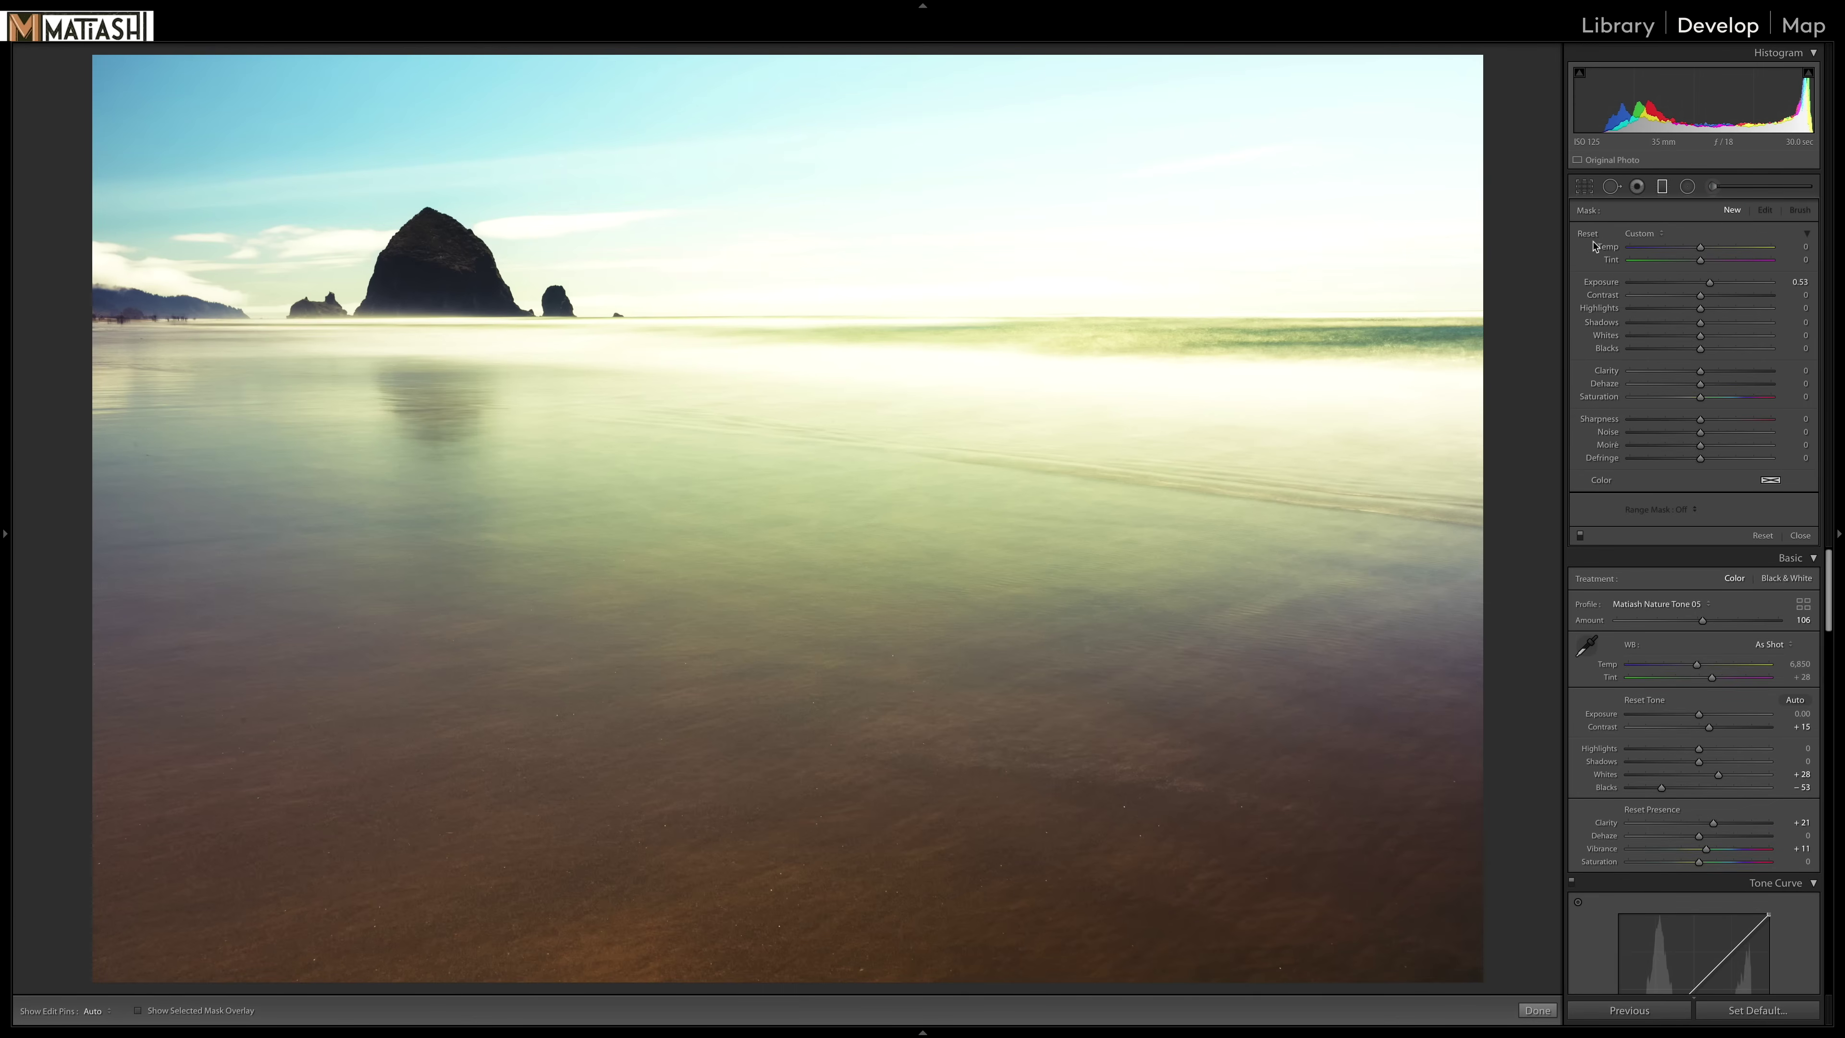
pyautogui.doubleClick(1589, 233)
pyautogui.moveTo(1699, 282); pyautogui.dragTo(1720, 282)
pyautogui.moveTo(806, 308); pyautogui.dragTo(807, 247)
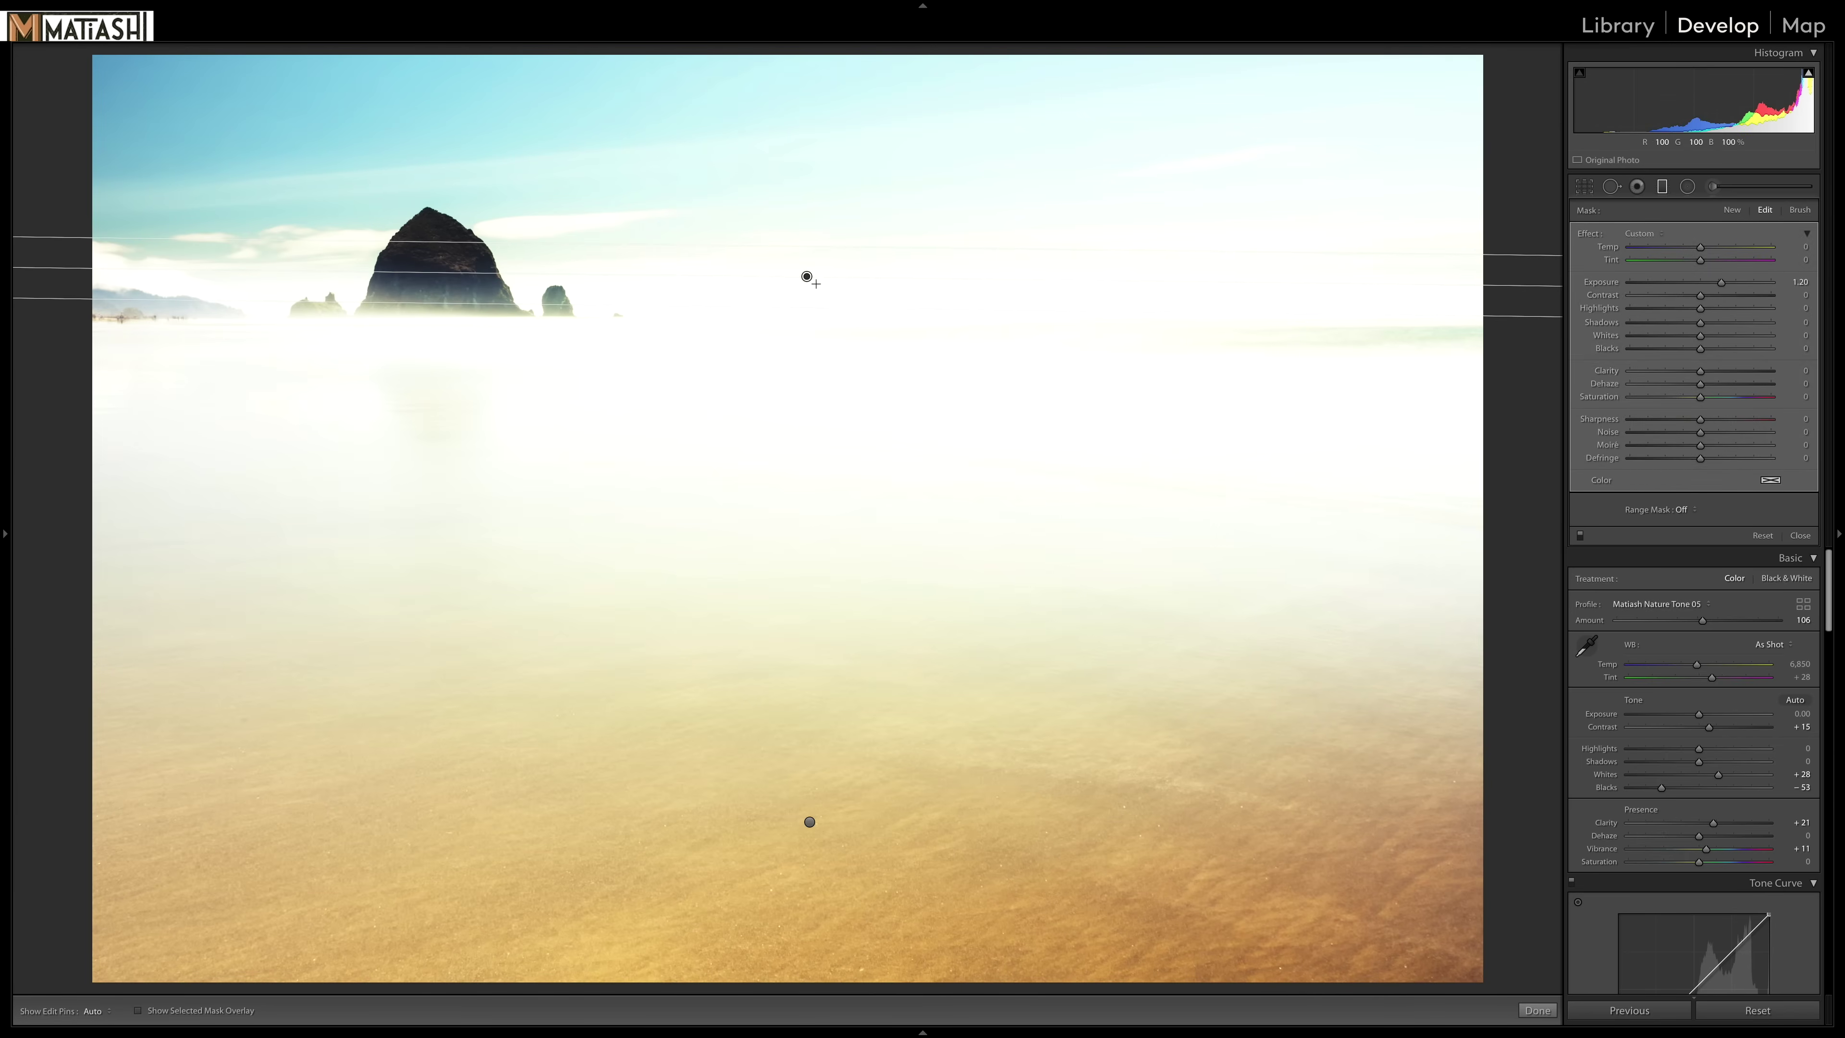
pyautogui.moveTo(812, 280); pyautogui.dragTo(724, 251)
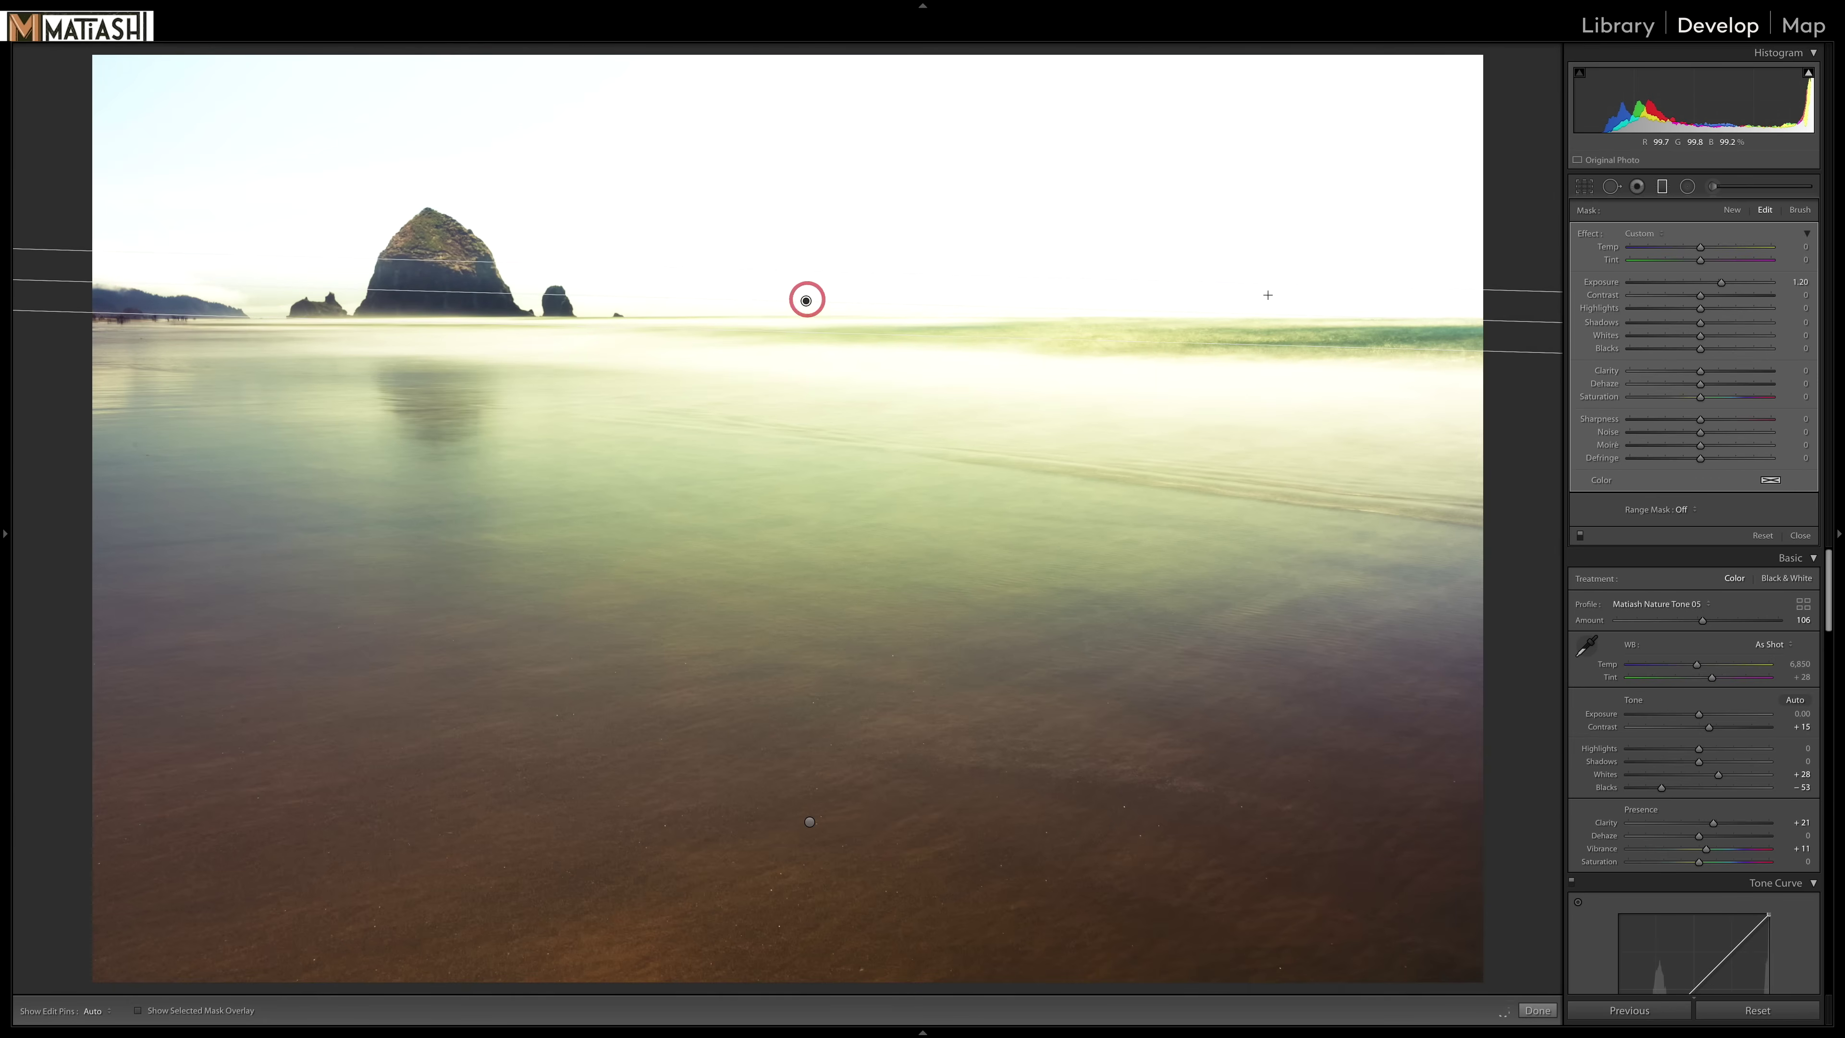
# Step: Reset the sky filter's exposure to zero and set its Temp to +8
pyautogui.press('alt')
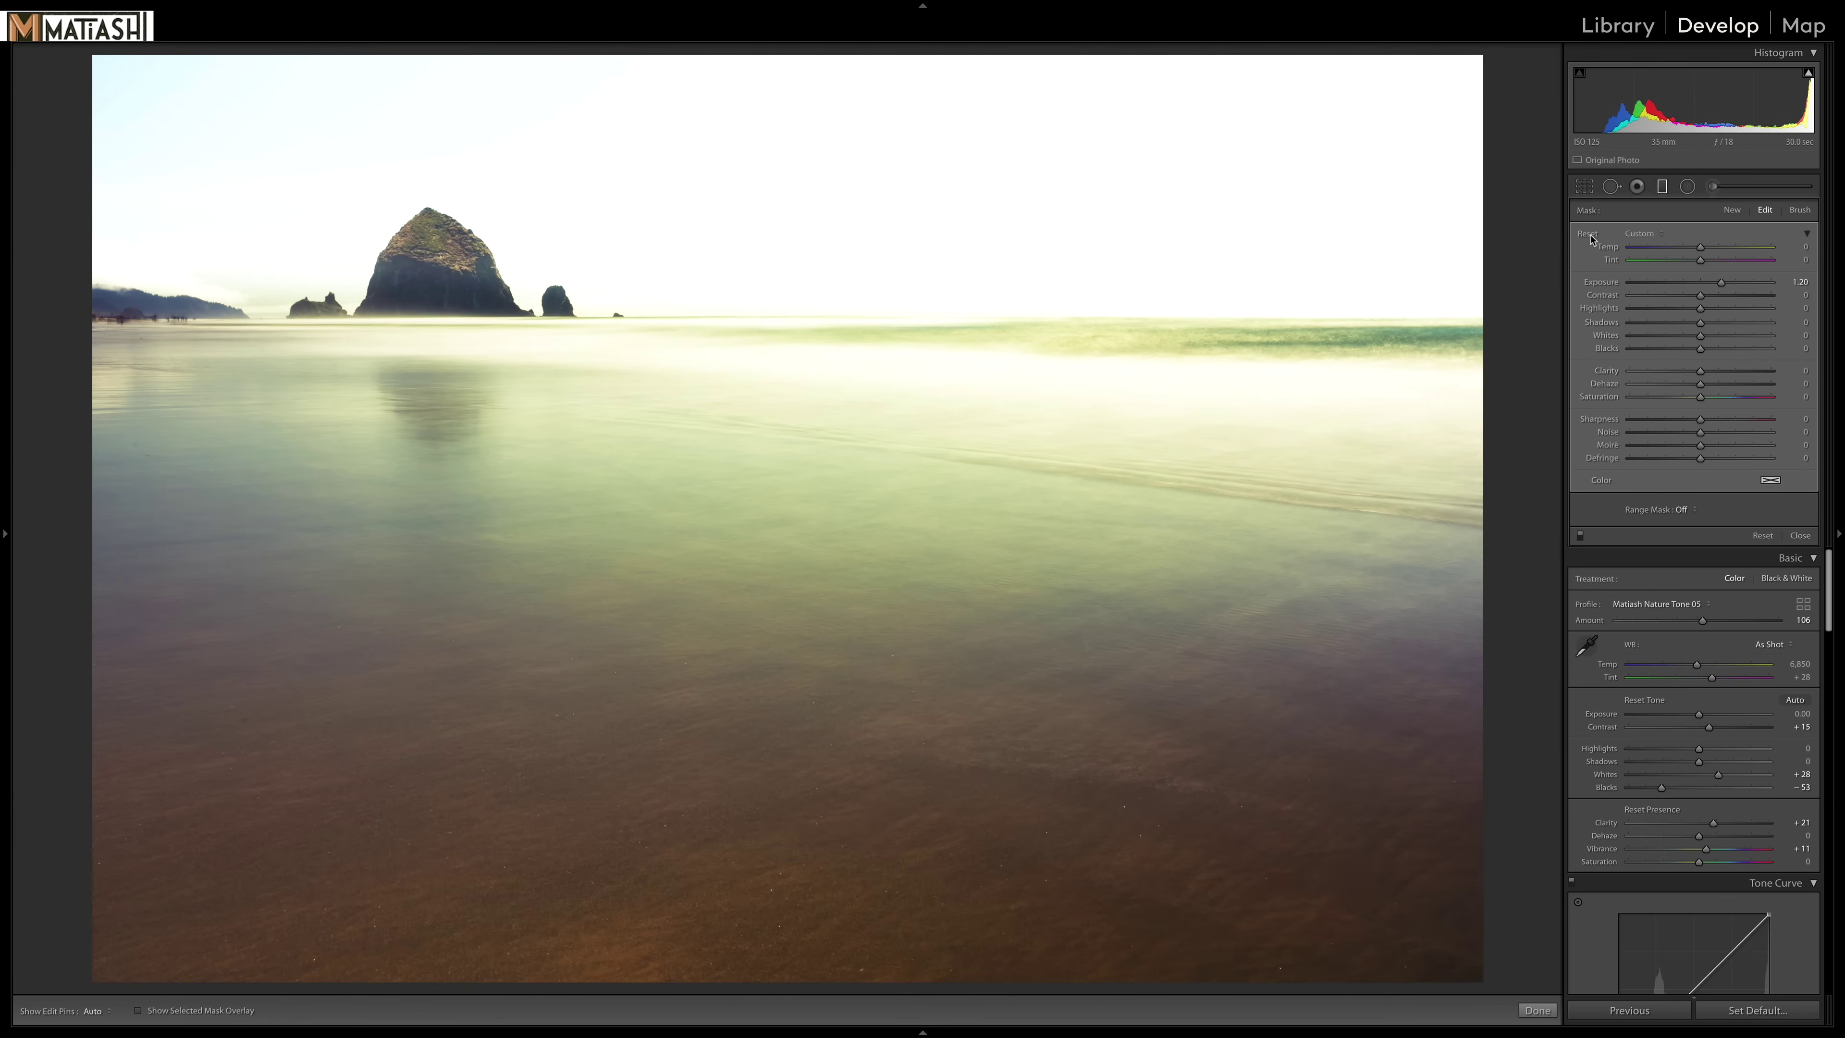
pyautogui.click(1587, 233)
pyautogui.click(1793, 247)
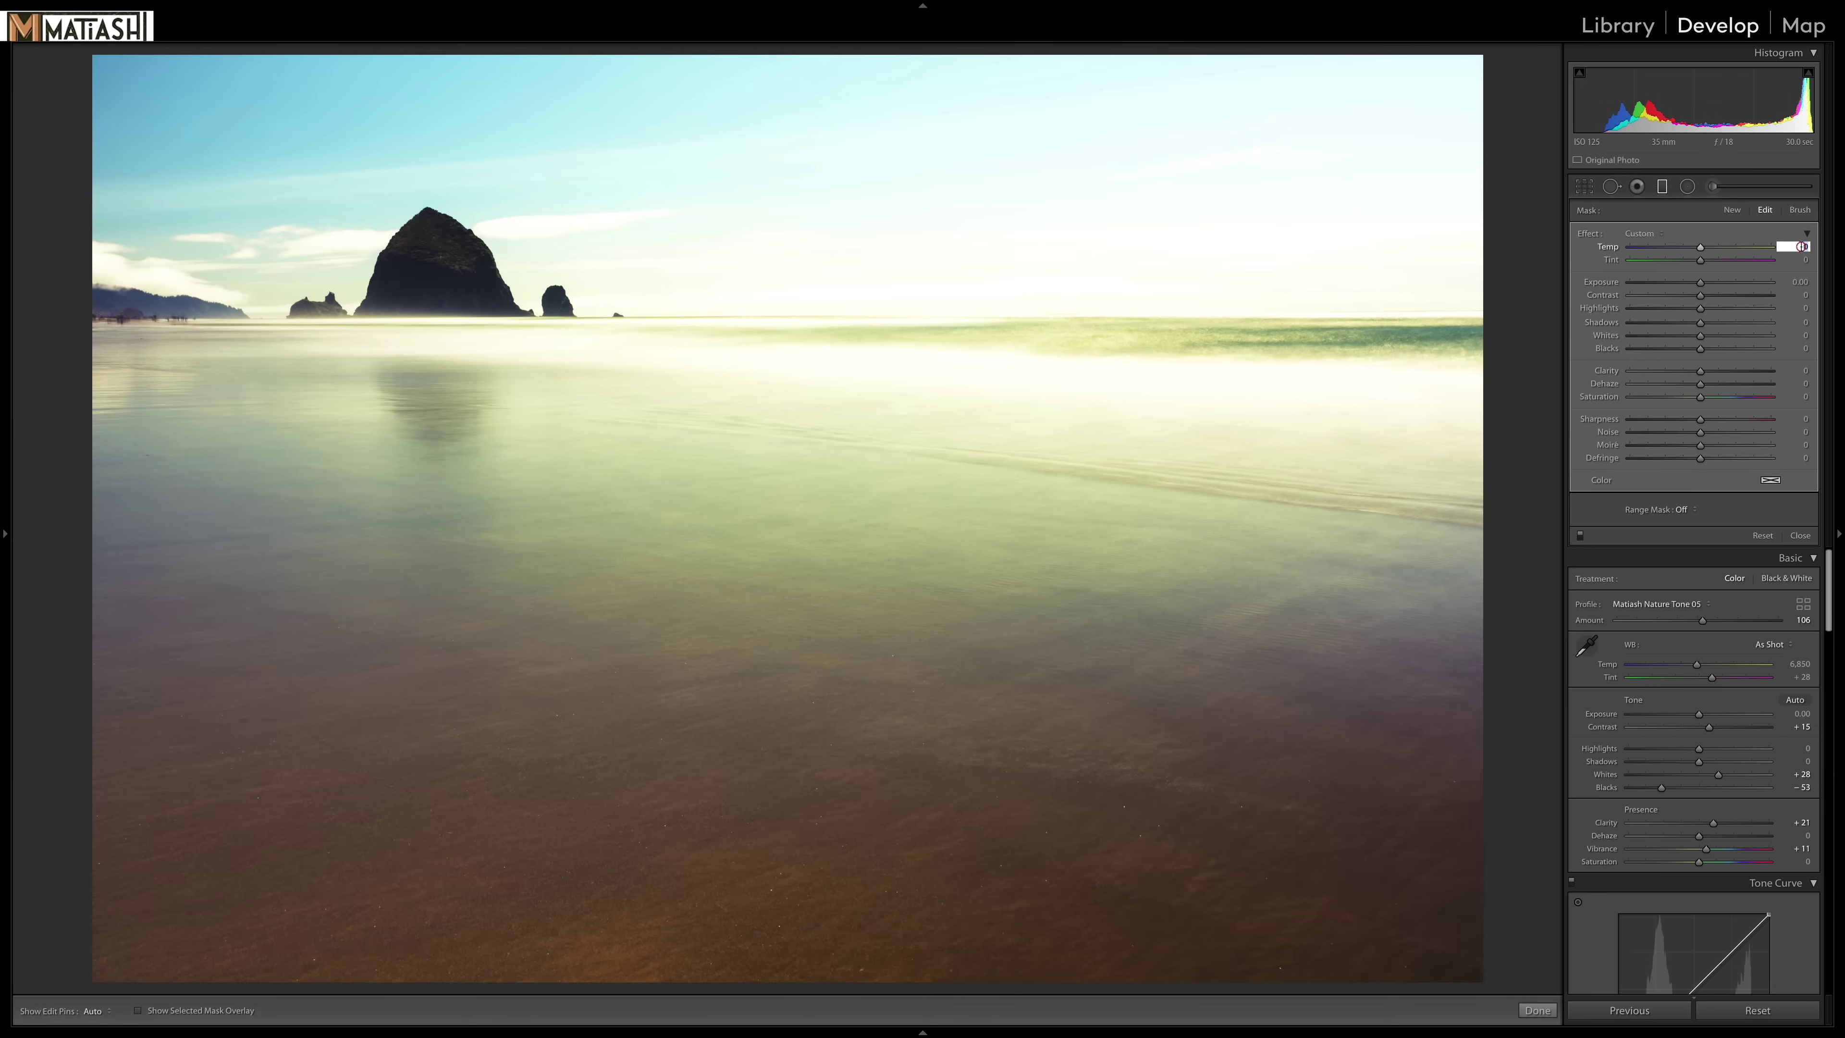
pyautogui.write('8')
pyautogui.press('Return')
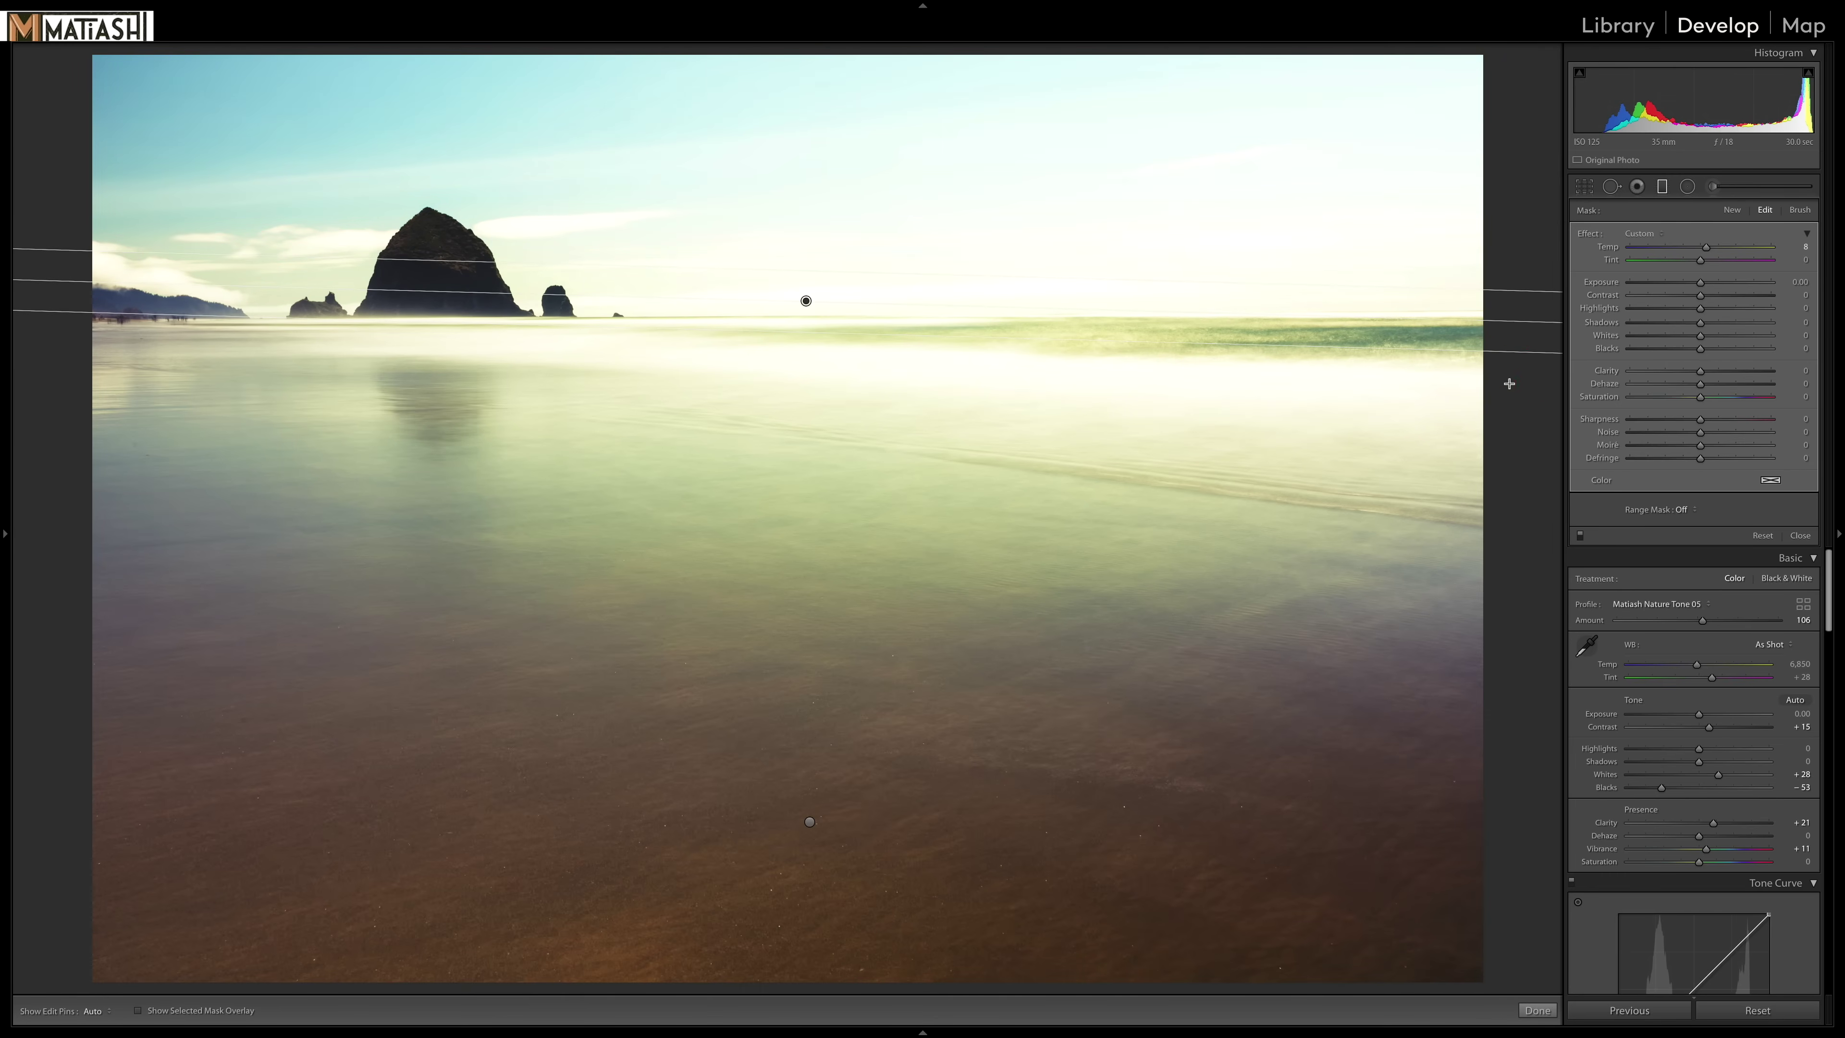
pyautogui.click(810, 823)
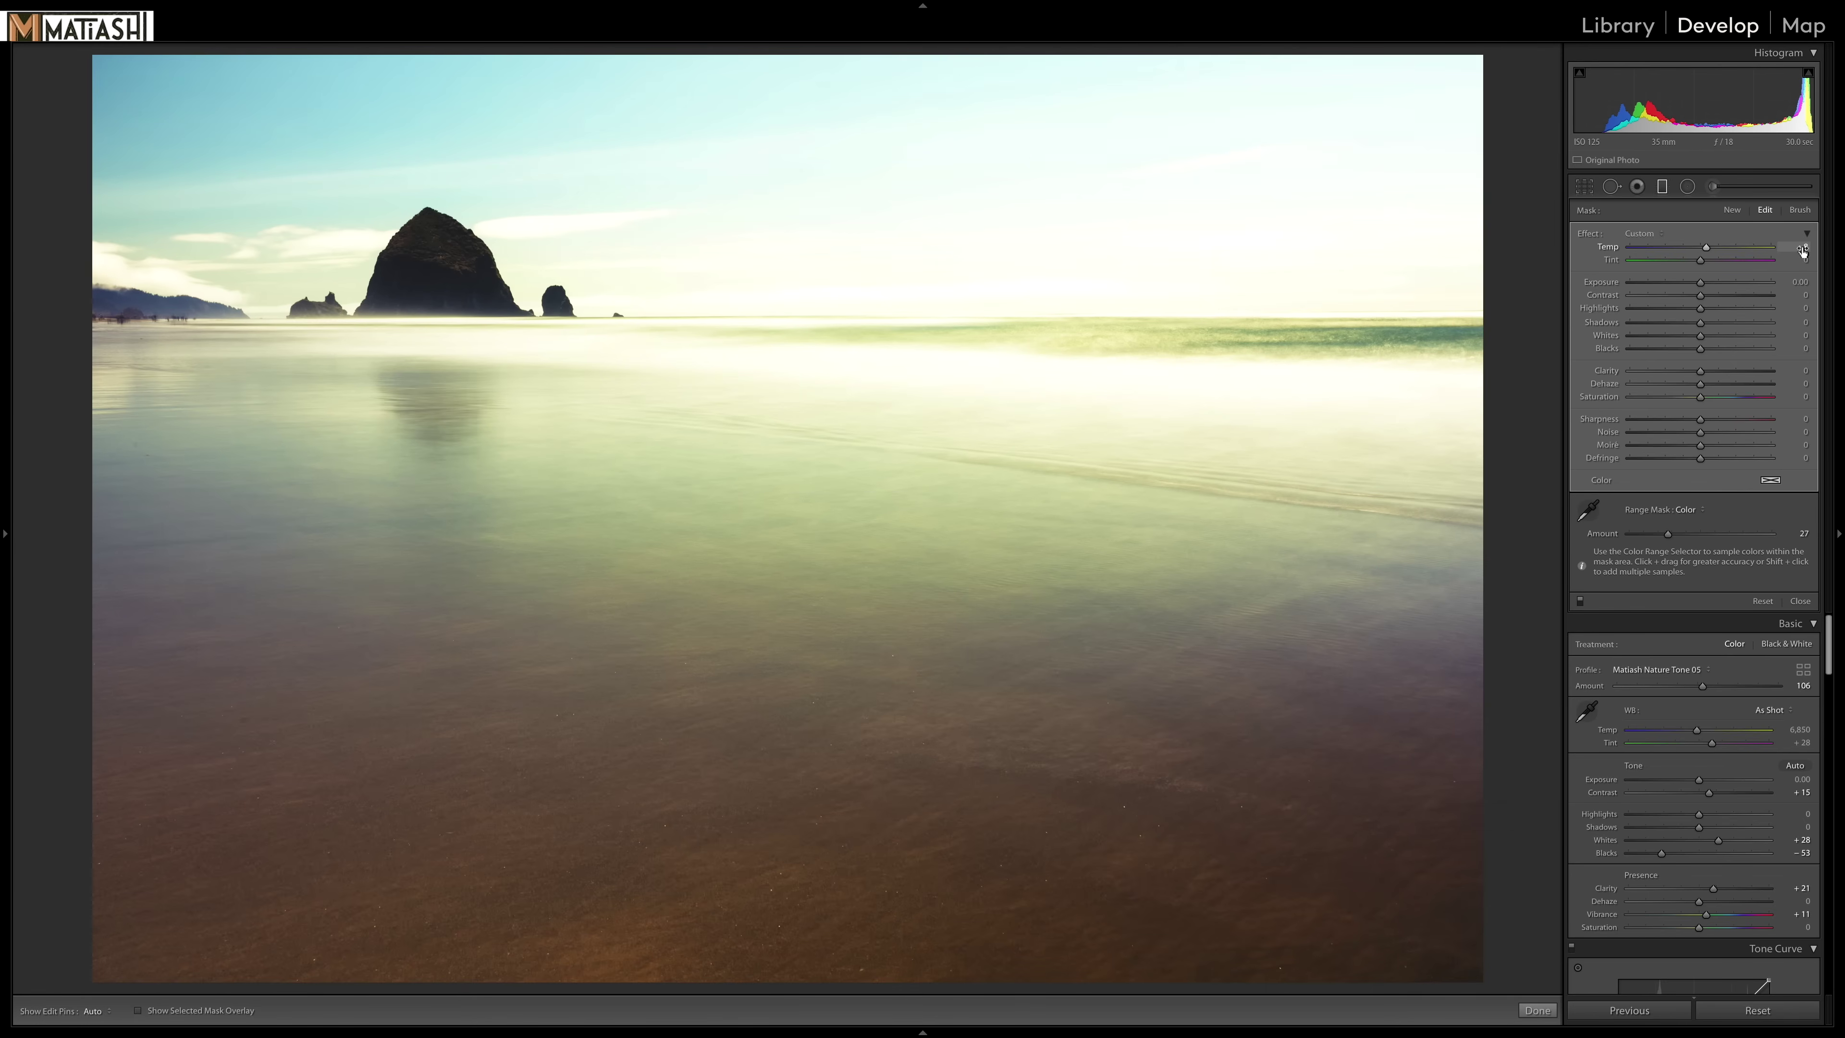
pyautogui.click(806, 301)
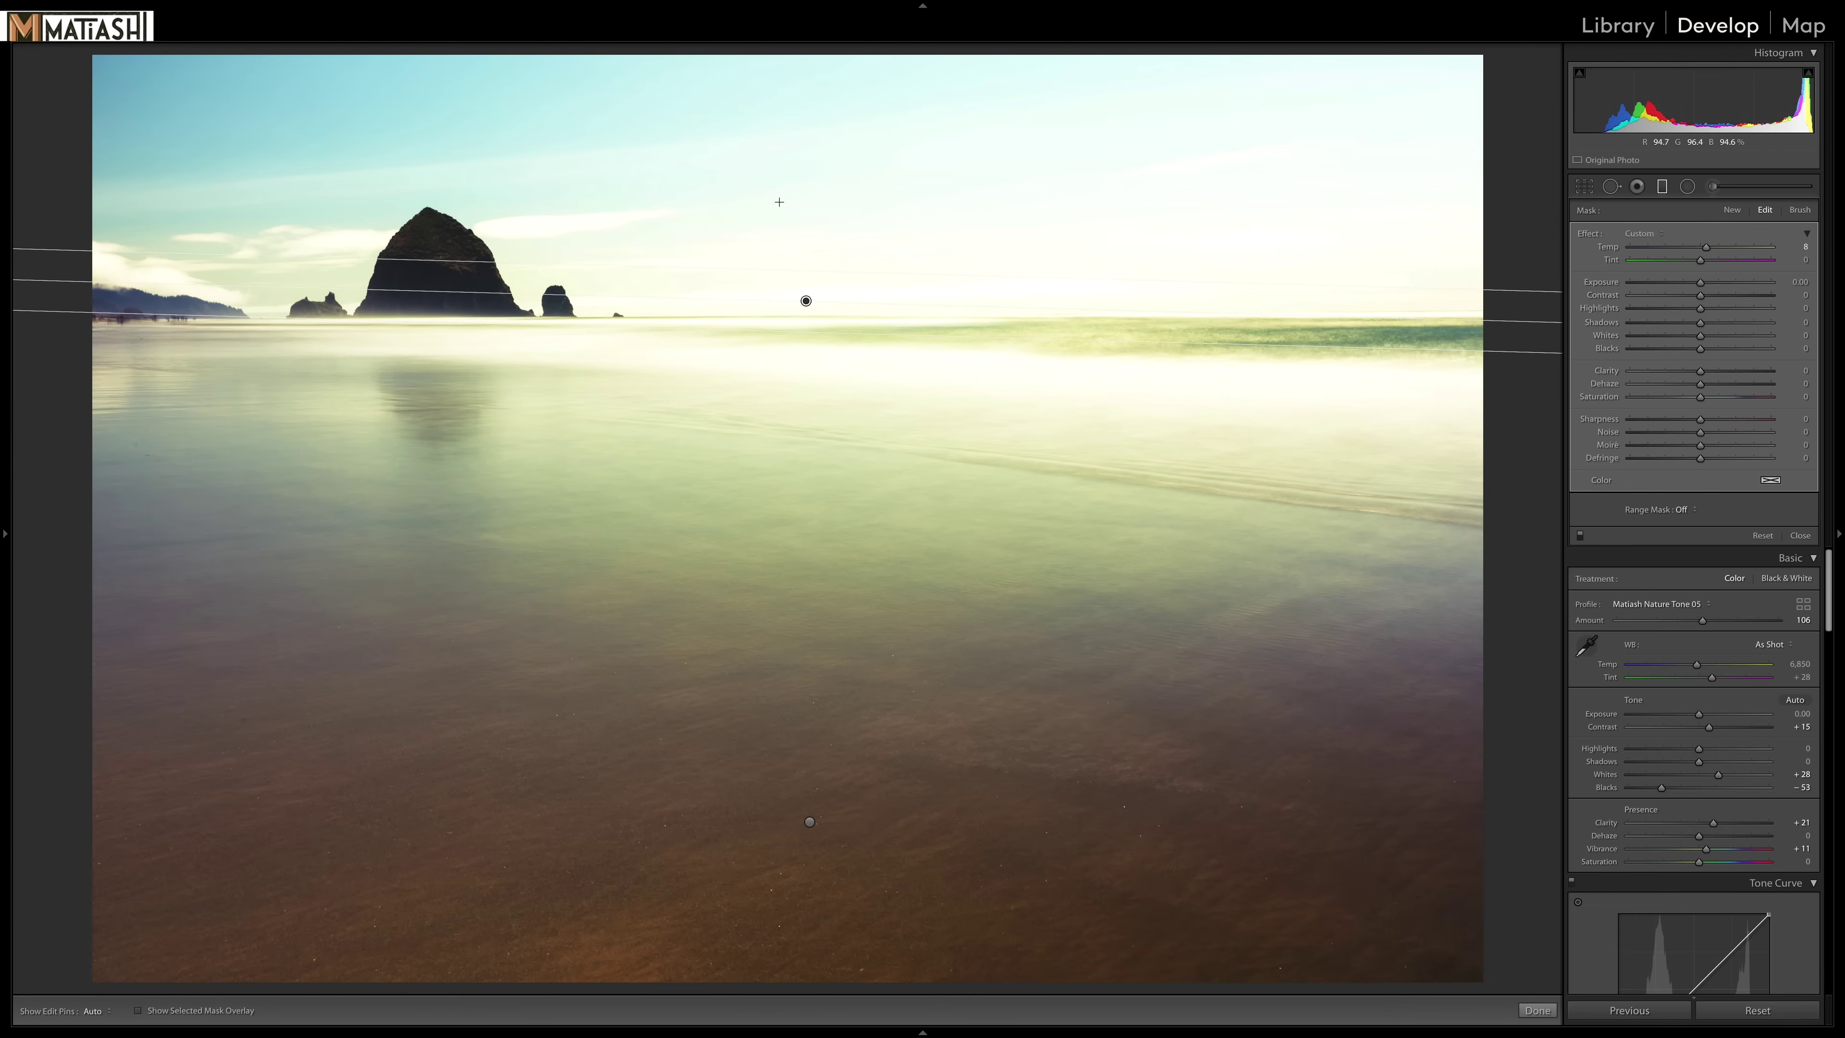
# Step: Give the sky filter a Color range mask from three sky samples, Amount 23
pyautogui.click(1683, 509)
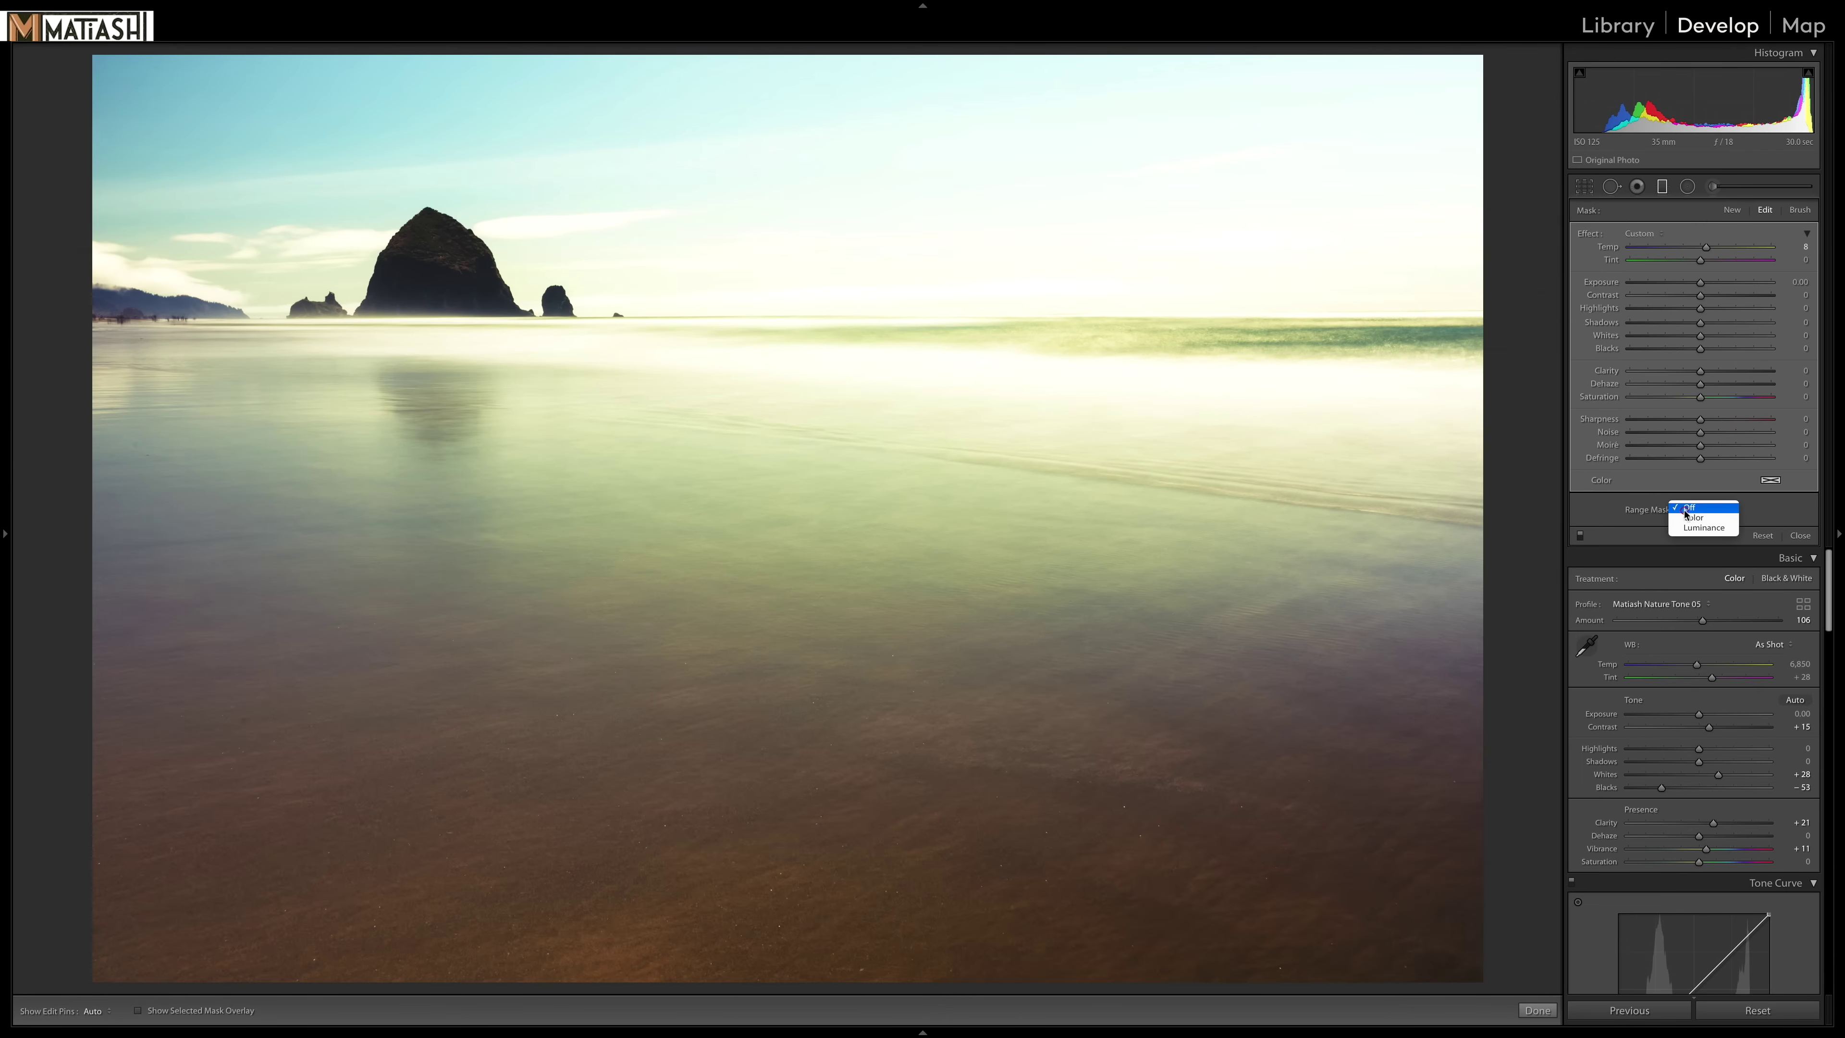
pyautogui.click(1697, 520)
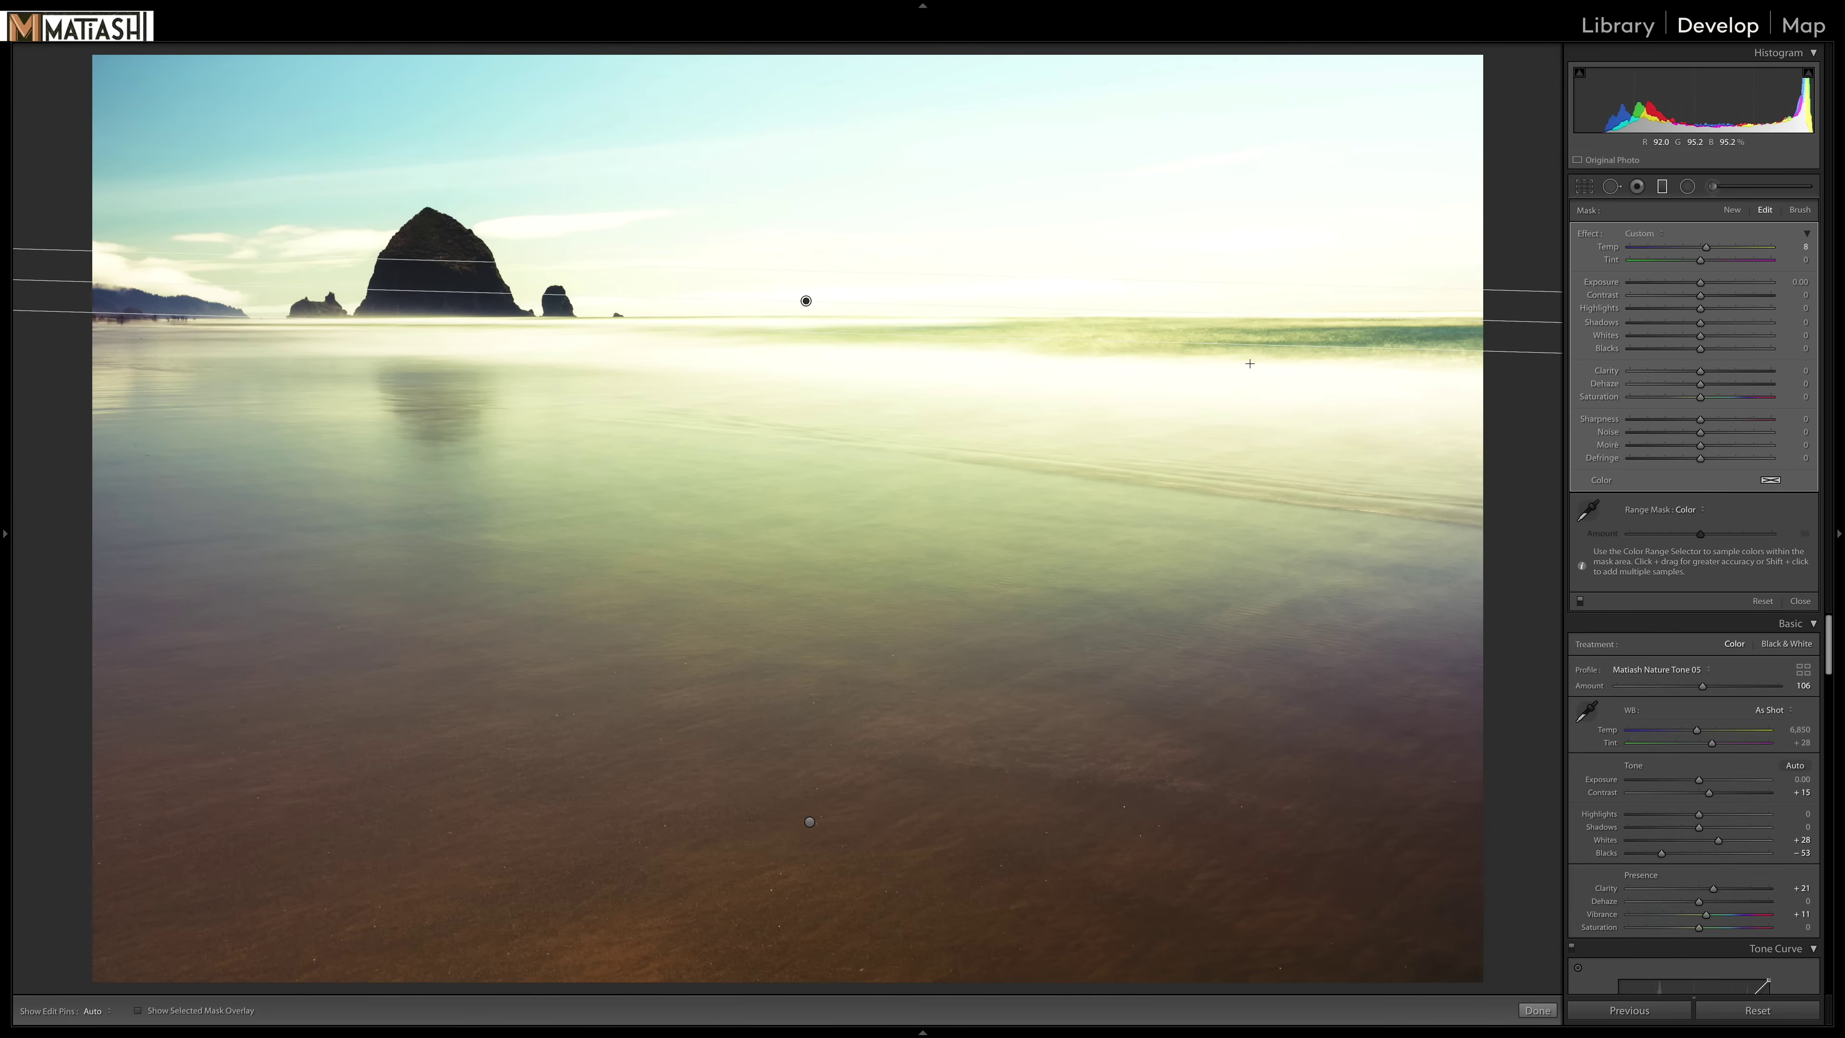
pyautogui.click(1588, 511)
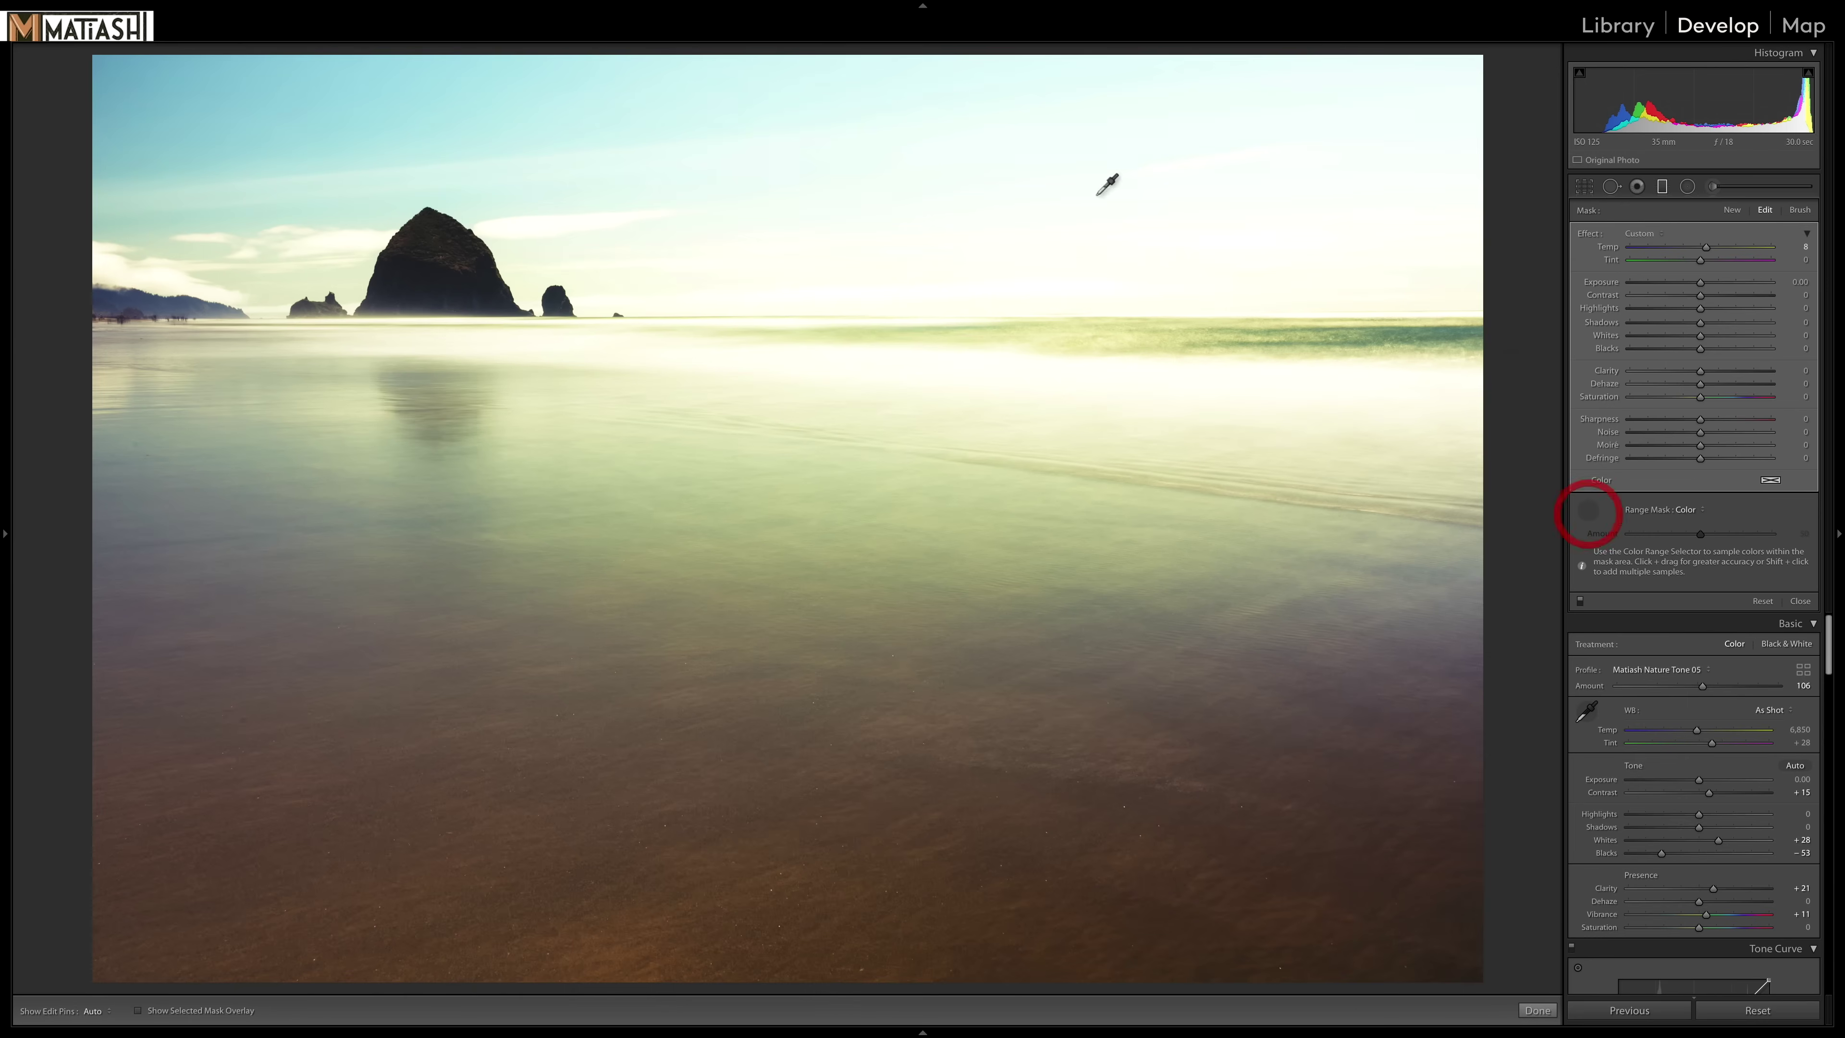
pyautogui.click(966, 172)
pyautogui.press('shift')
pyautogui.keyDown('shift'); pyautogui.click(1091, 263); pyautogui.keyUp('shift')
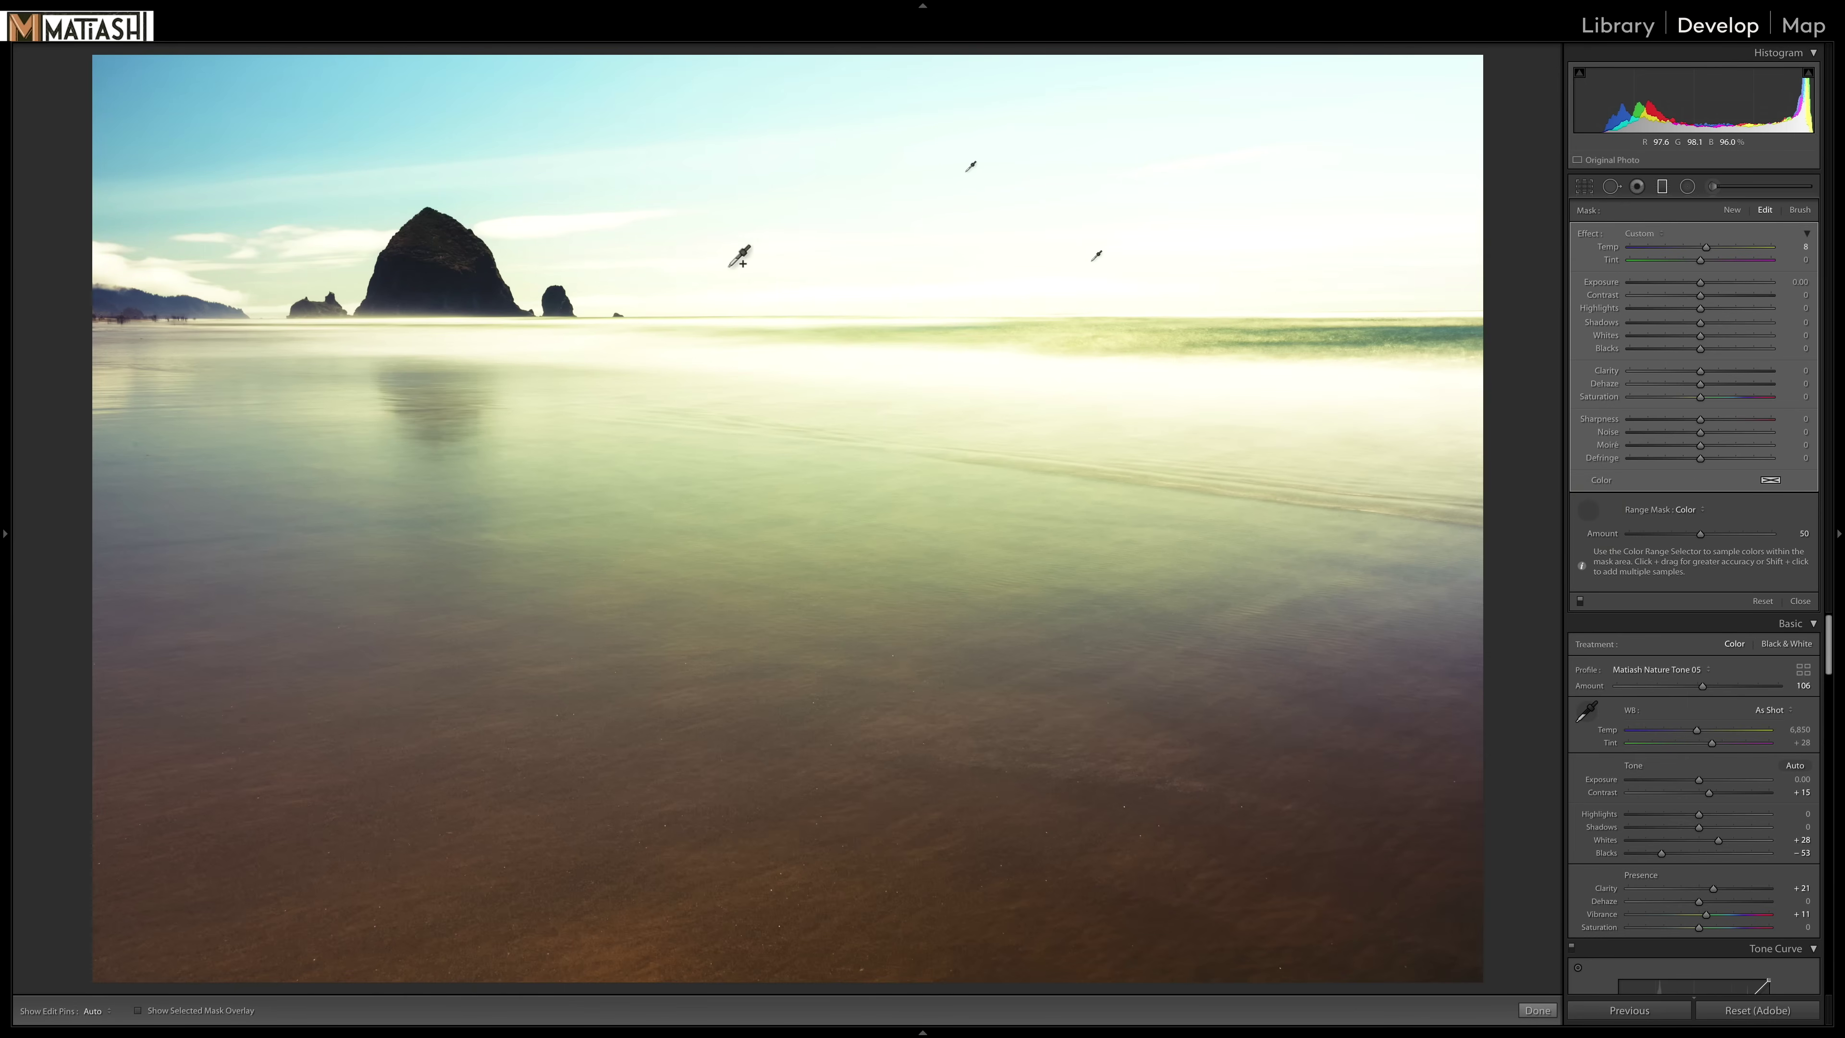
pyautogui.keyDown('shift'); pyautogui.click(716, 274); pyautogui.keyUp('shift')
pyautogui.moveTo(1700, 534); pyautogui.dragTo(1625, 535)
pyautogui.moveTo(1628, 534); pyautogui.dragTo(1773, 539)
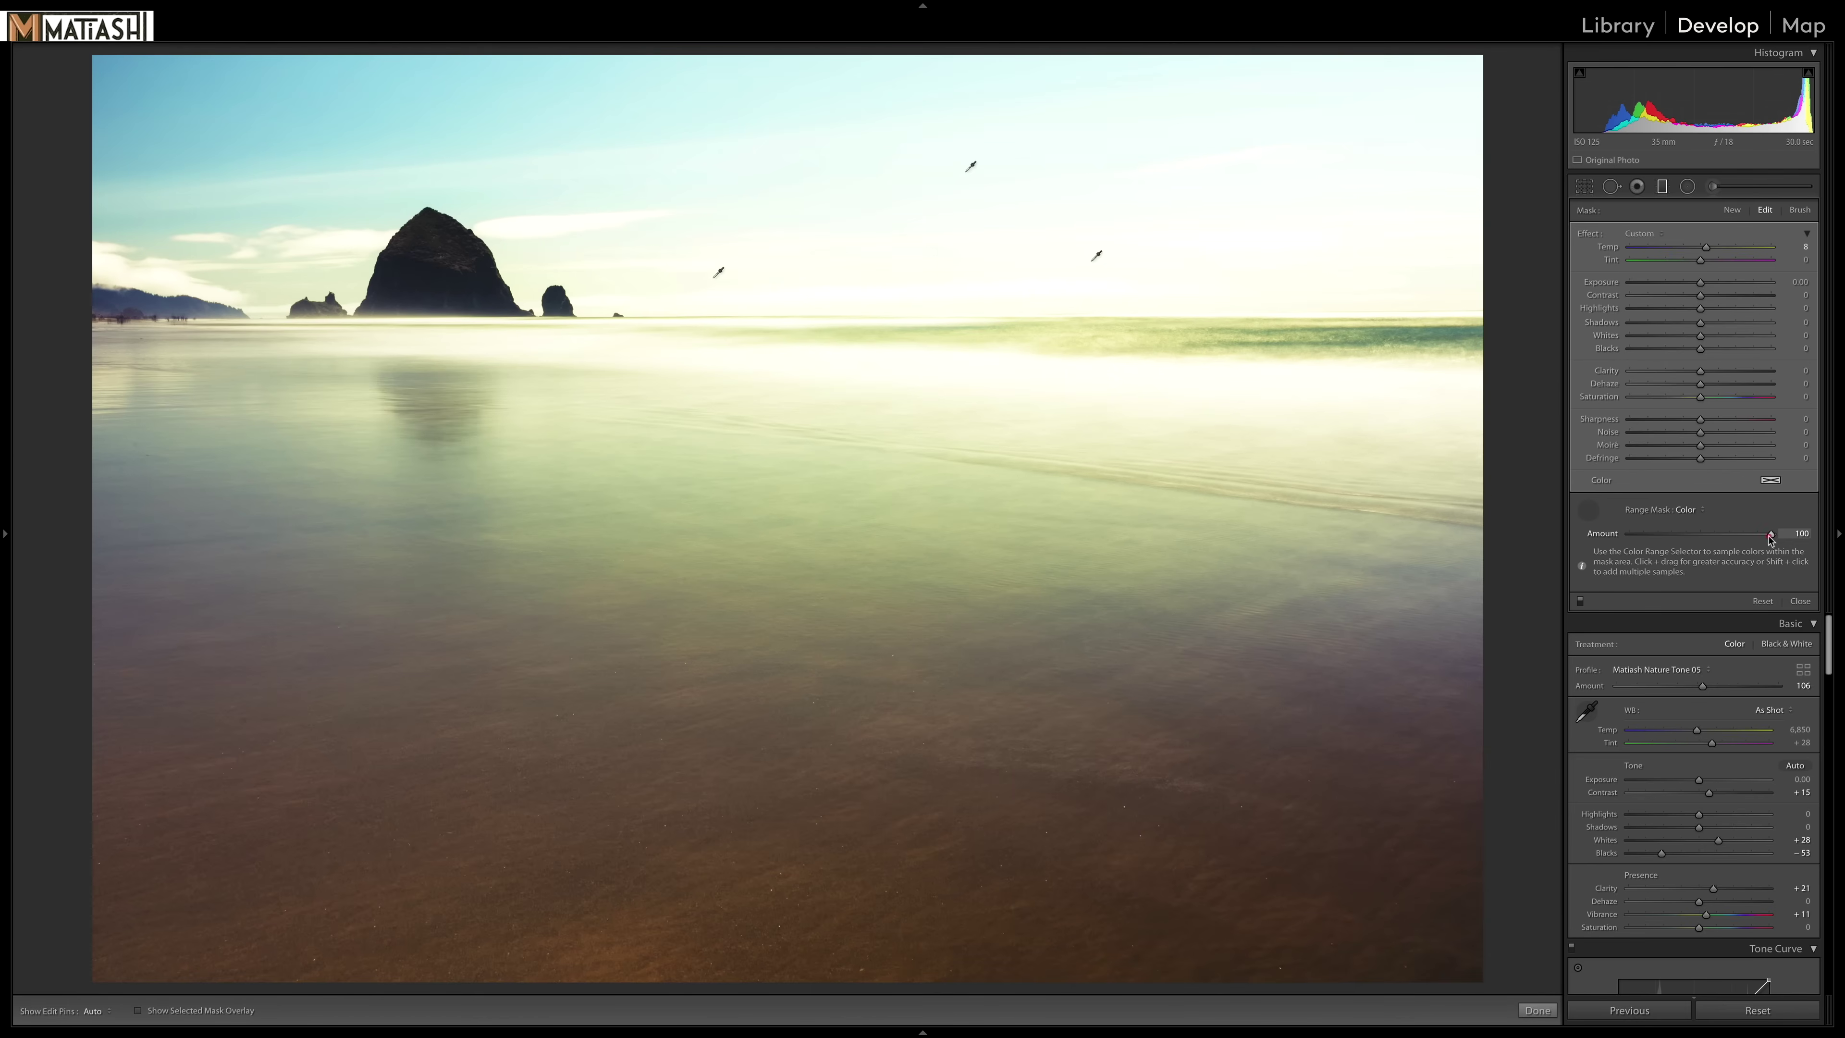
pyautogui.moveTo(1660, 542); pyautogui.dragTo(1663, 542)
# Step: With HSL targeted adjustment on the sky, set Blue saturation +54, Purple +10, Magenta +6, Blue luminance −23
pyautogui.click(1588, 514)
pyautogui.click(1687, 186)
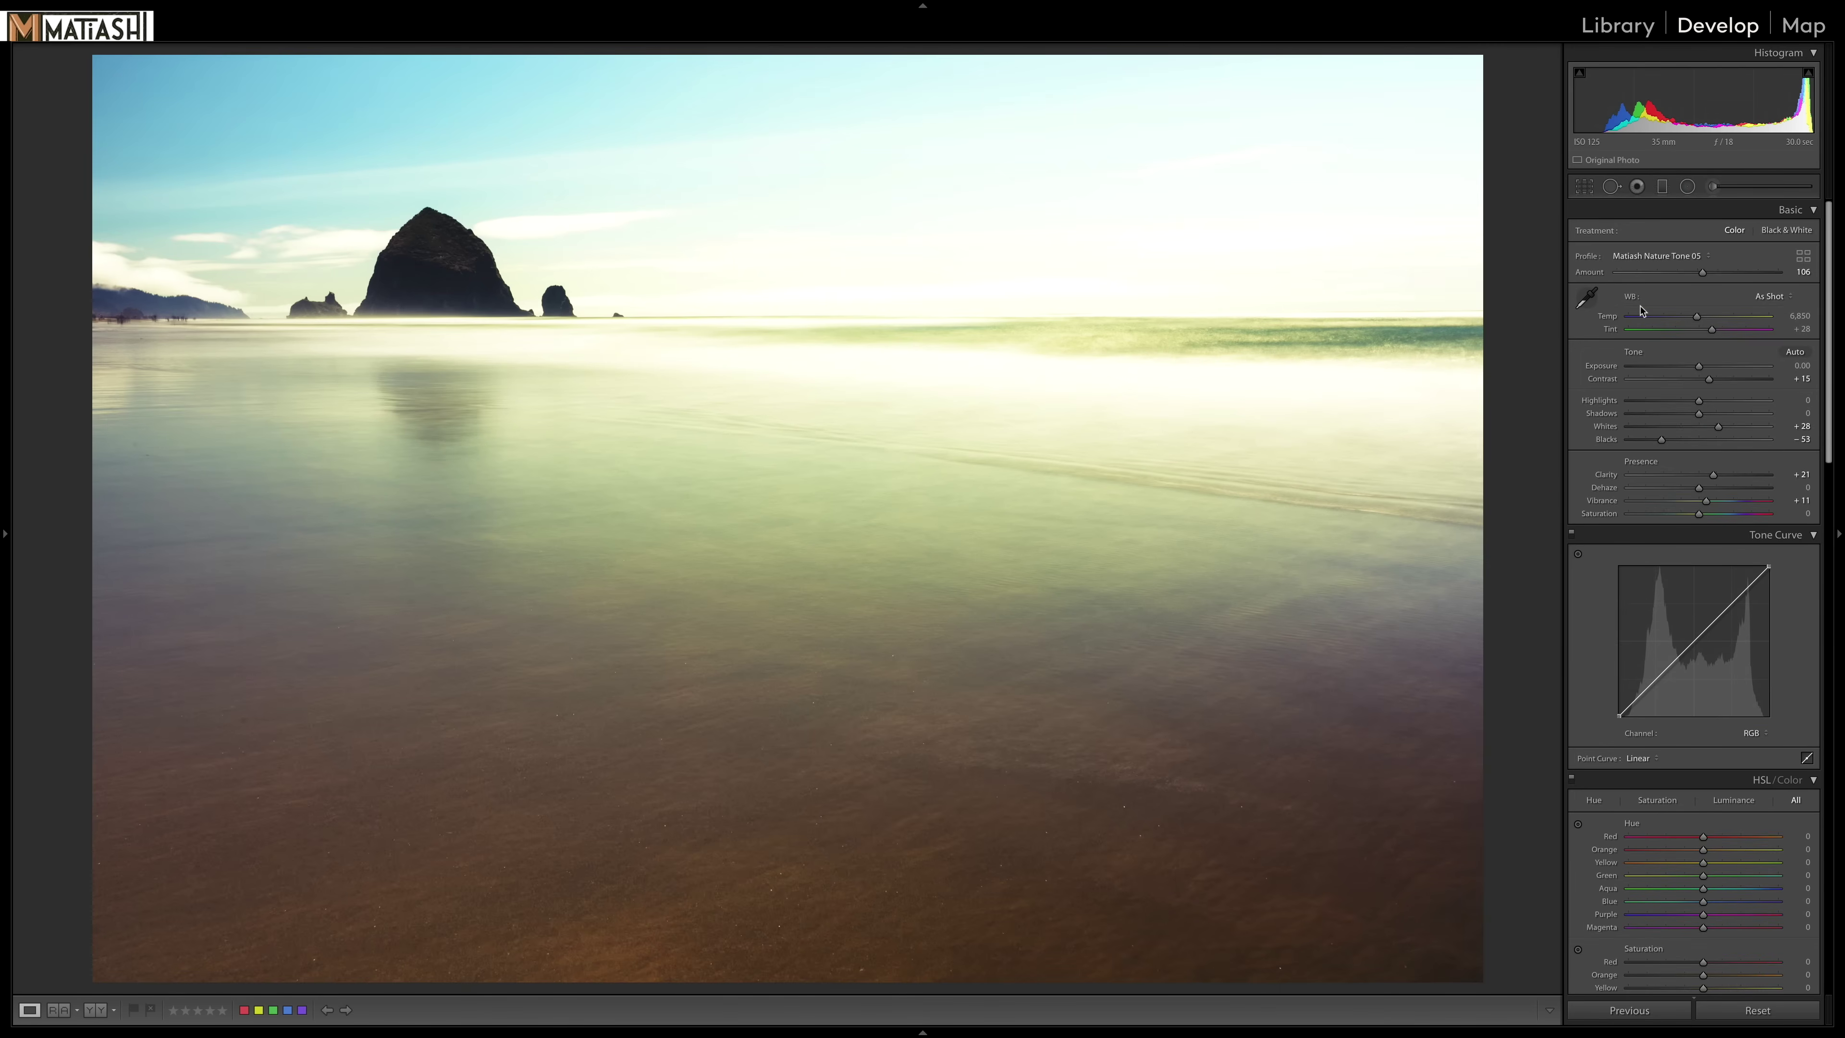
pyautogui.scroll(-10, 1630, 588)
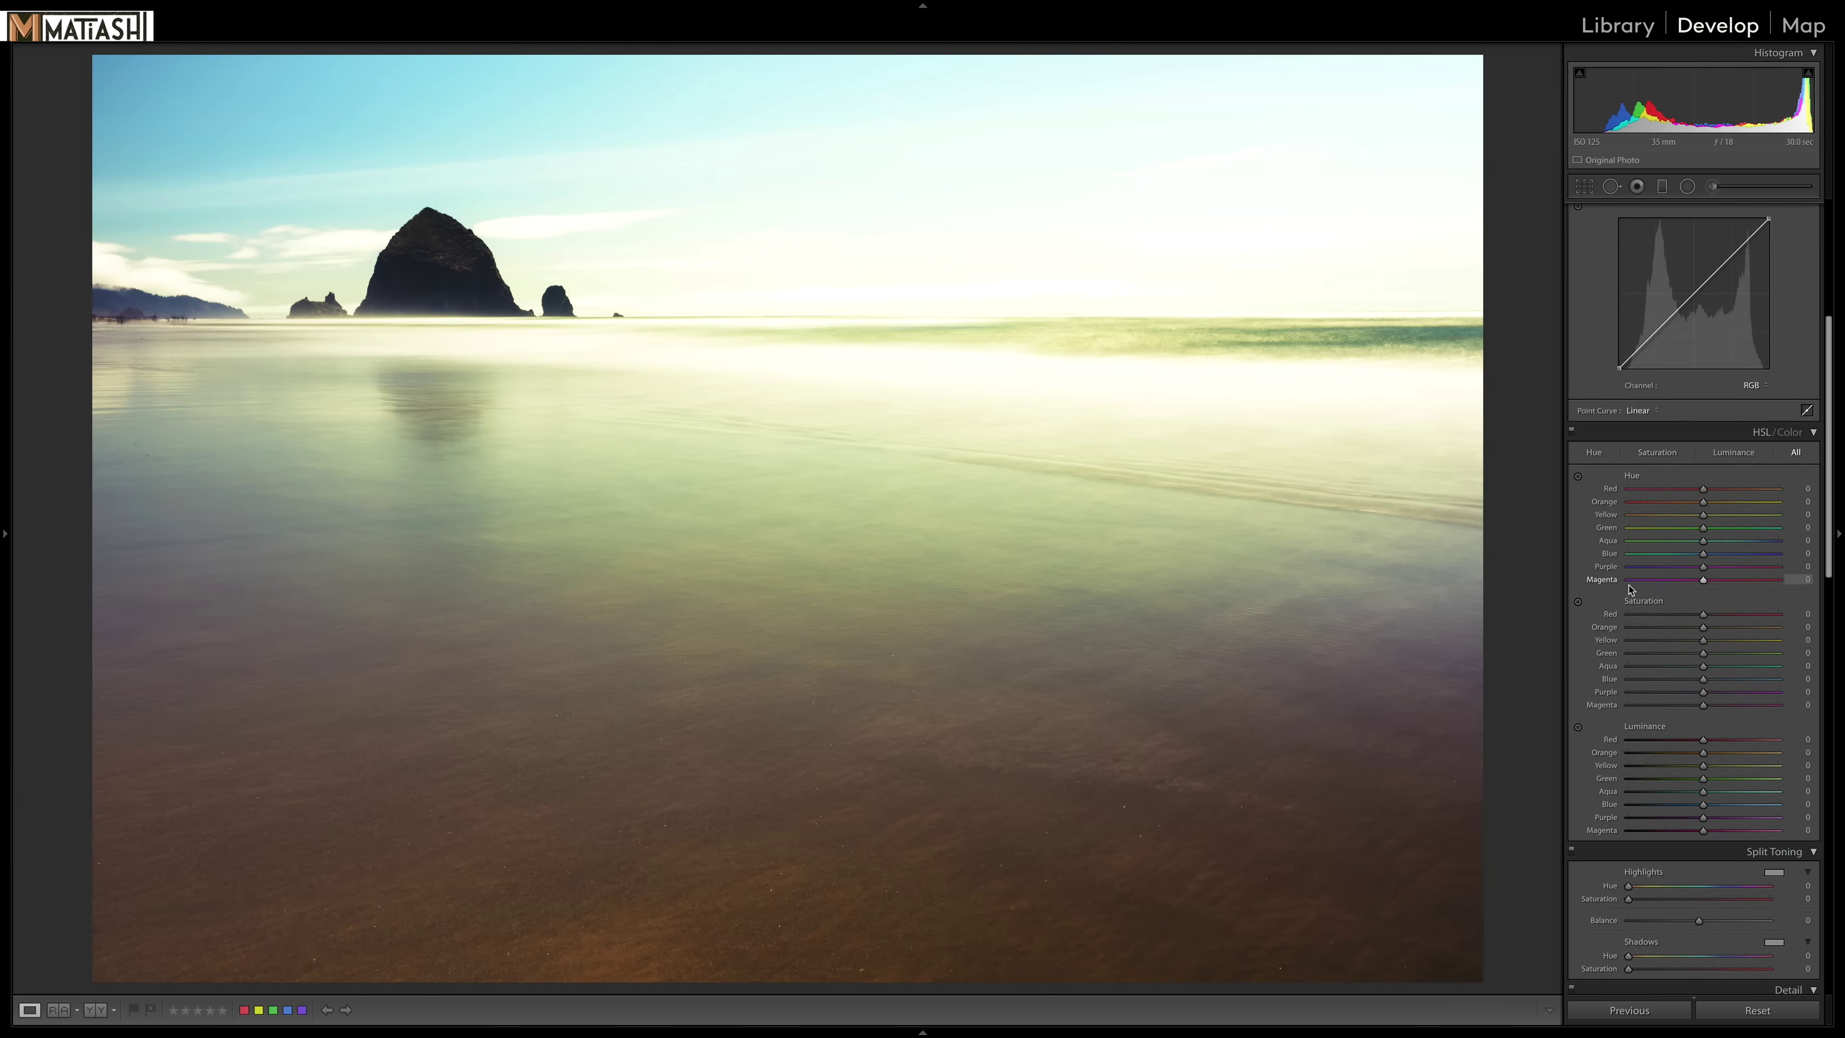
pyautogui.scroll(-1, 1630, 588)
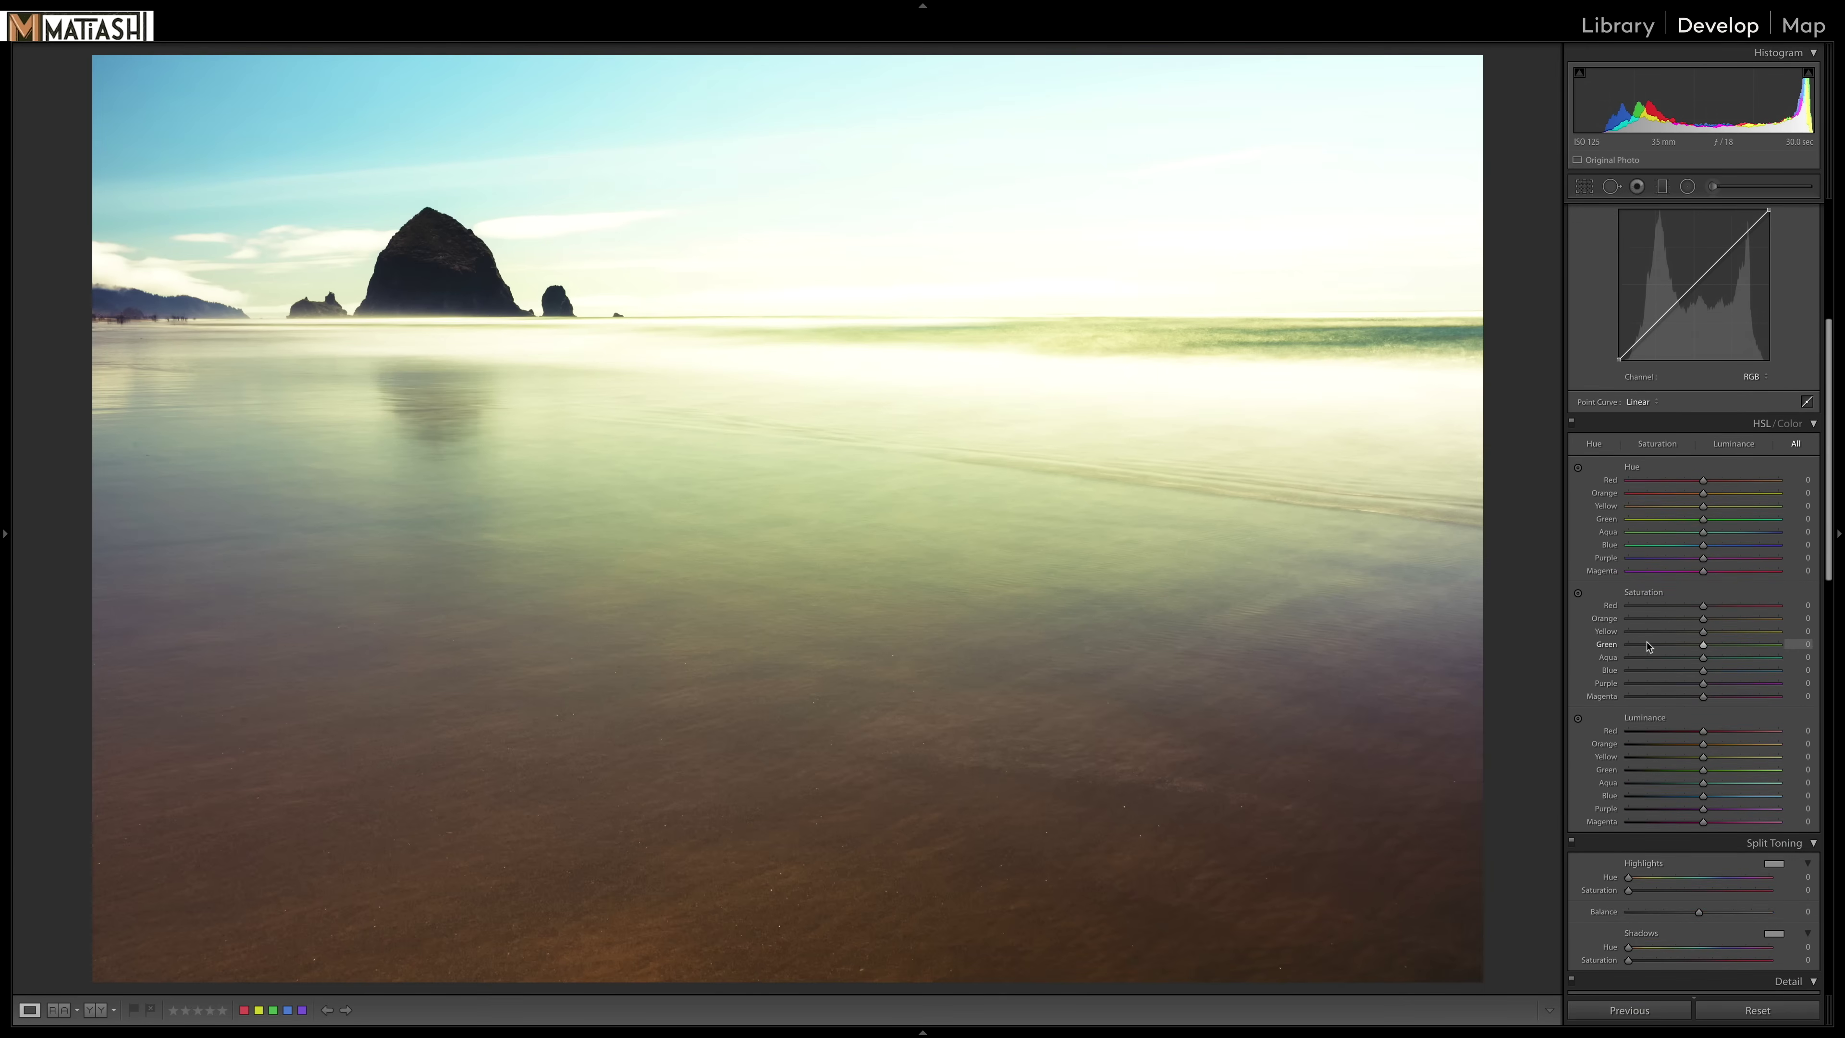
pyautogui.click(1577, 595)
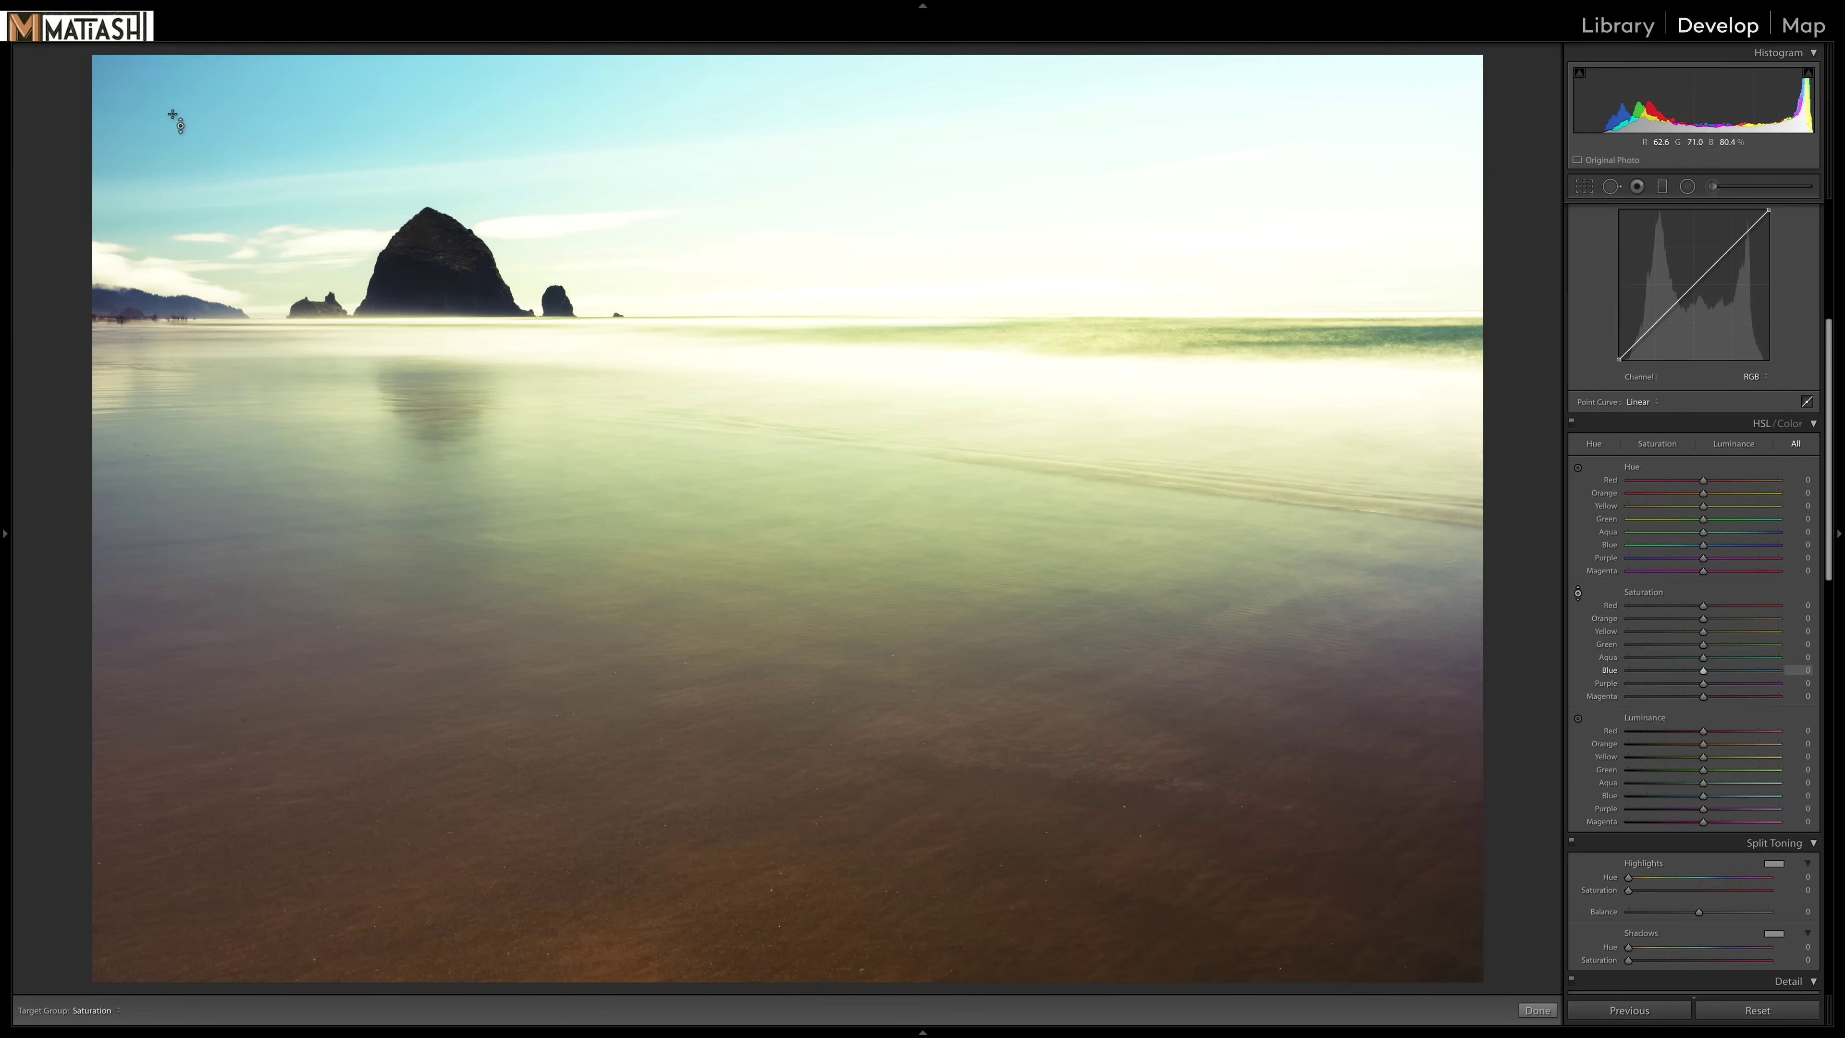
pyautogui.moveTo(399, 182); pyautogui.dragTo(399, 170)
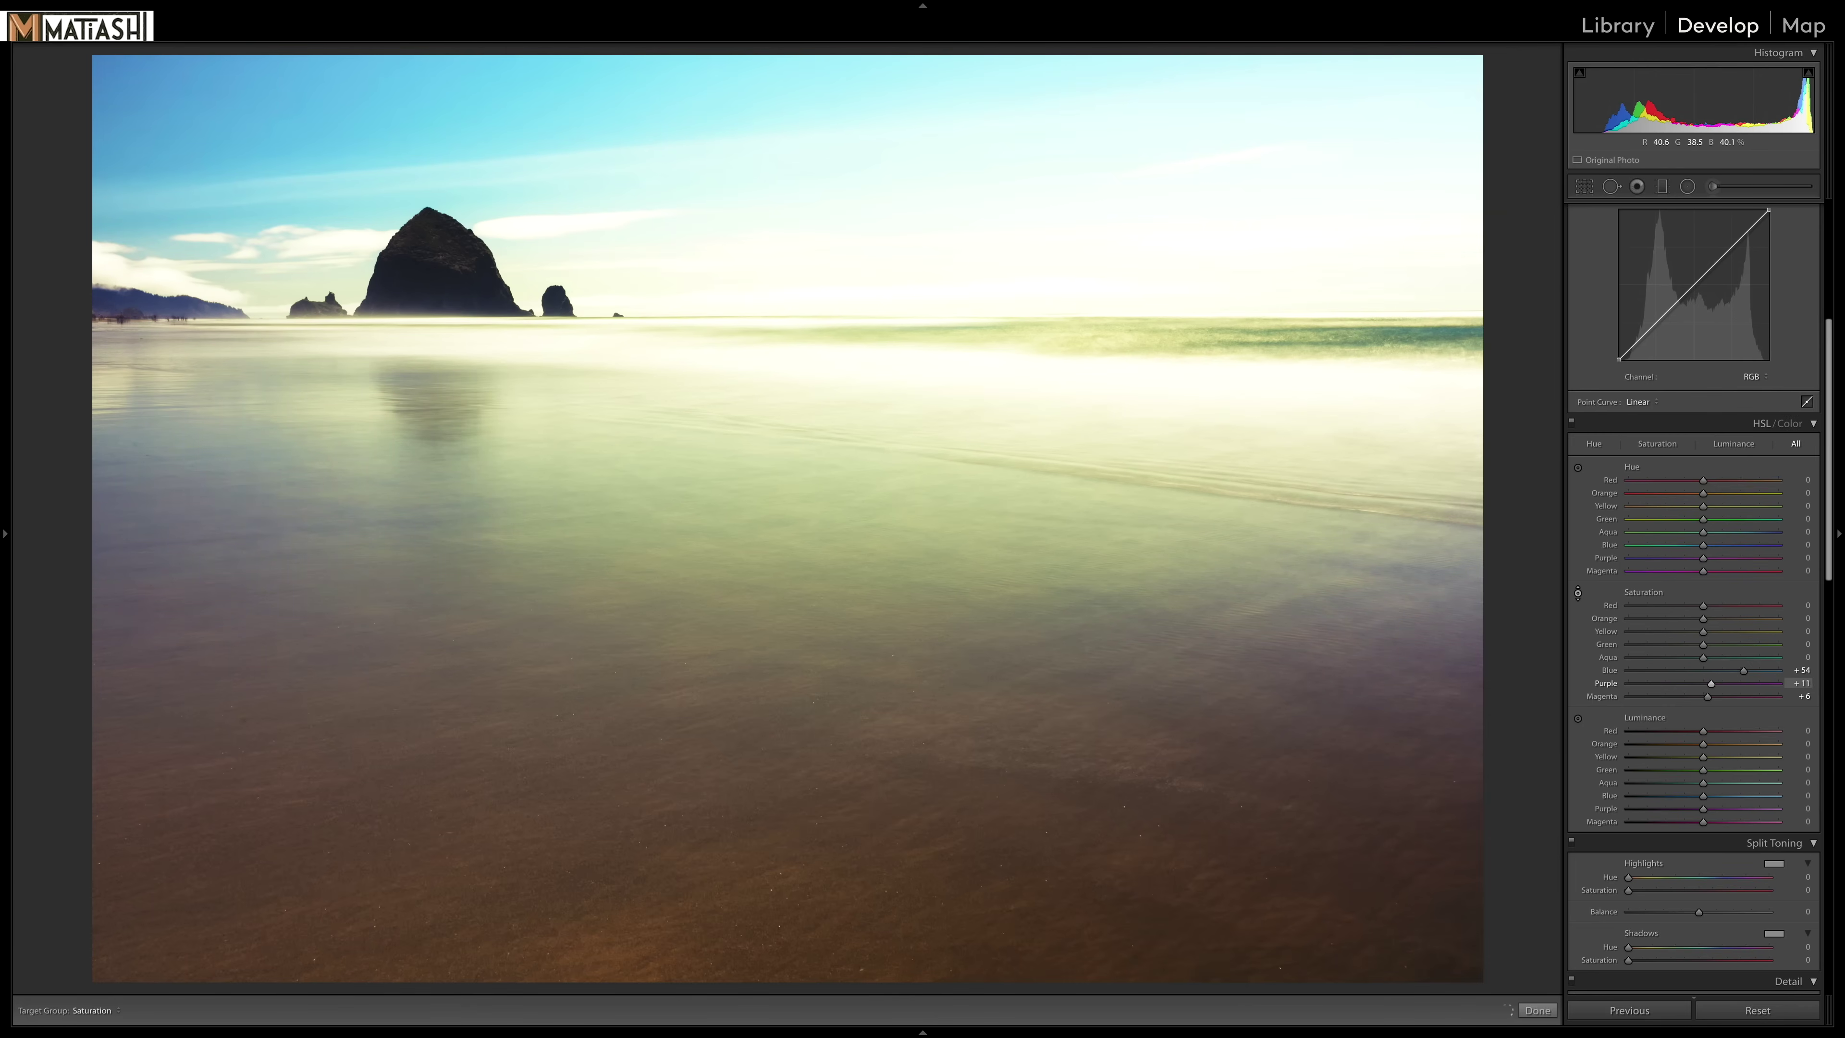
pyautogui.moveTo(161, 585); pyautogui.dragTo(162, 588)
pyautogui.moveTo(784, 146); pyautogui.dragTo(784, 162)
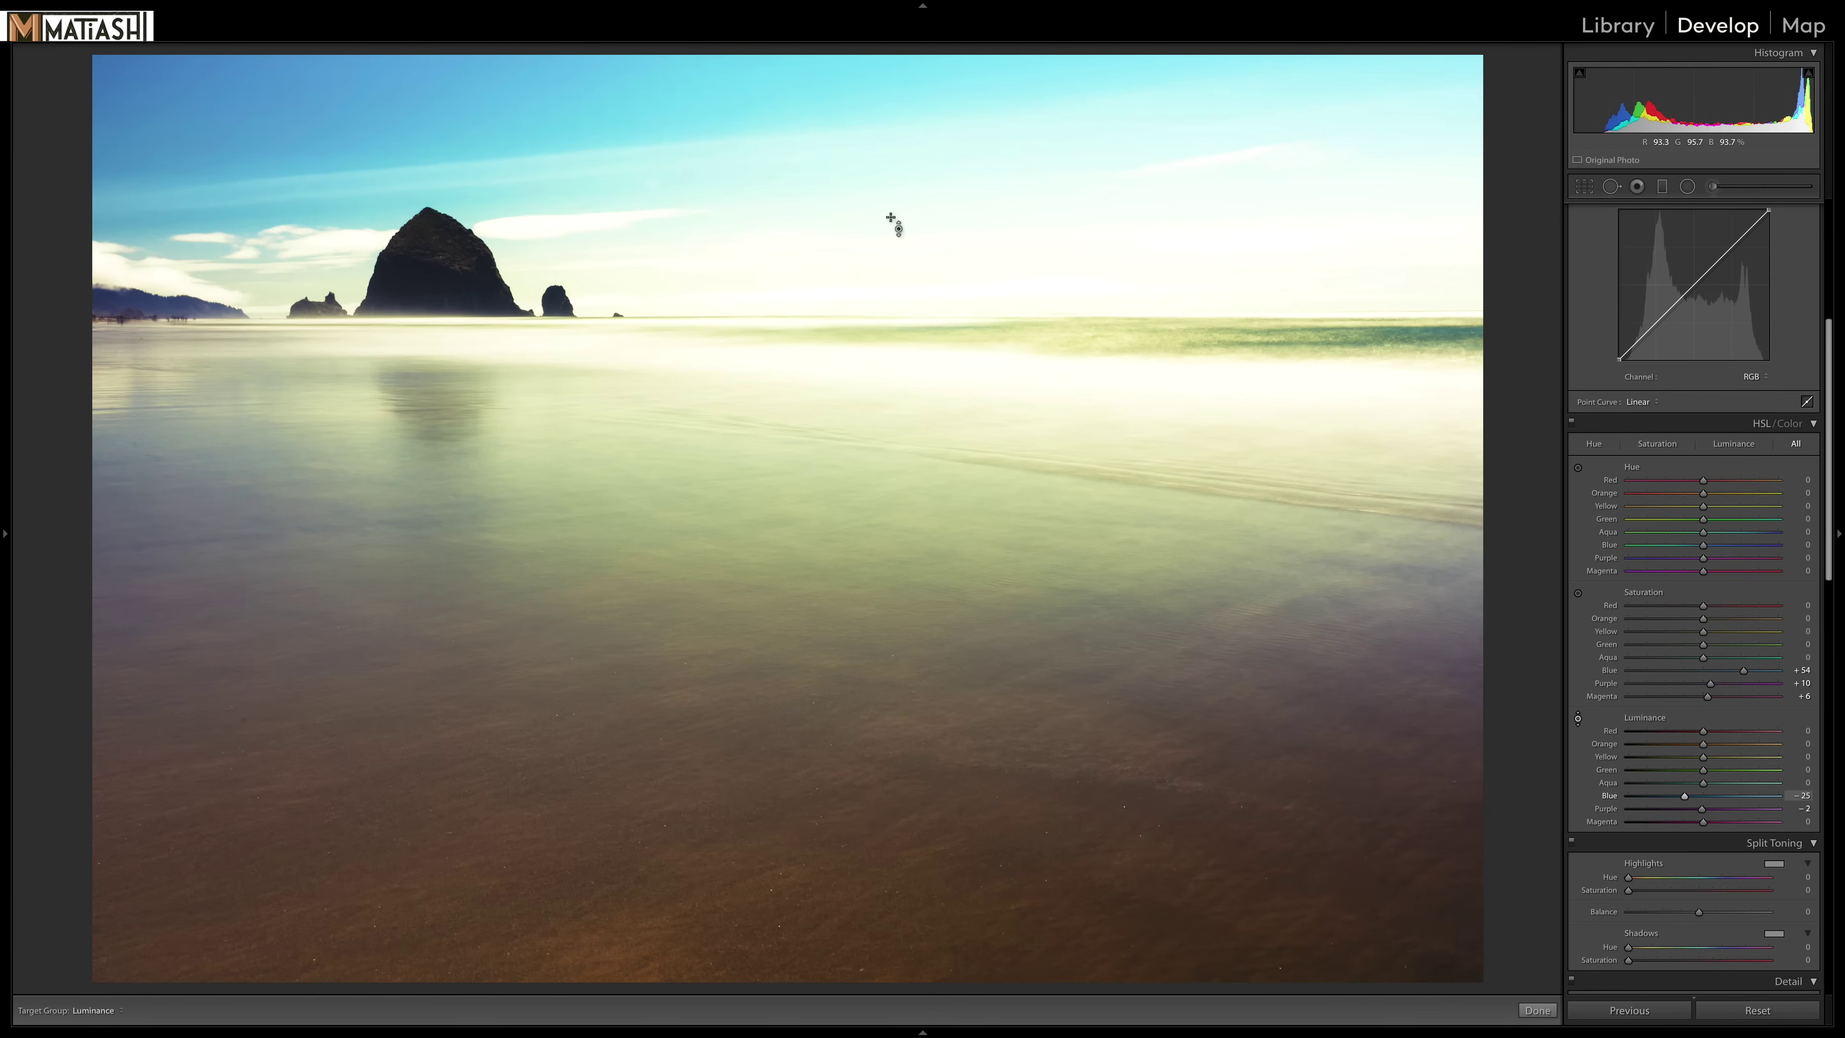
# Step: Switch off the Luminance targeted adjustment tool, keeping blue luminance at −25
pyautogui.click(1576, 719)
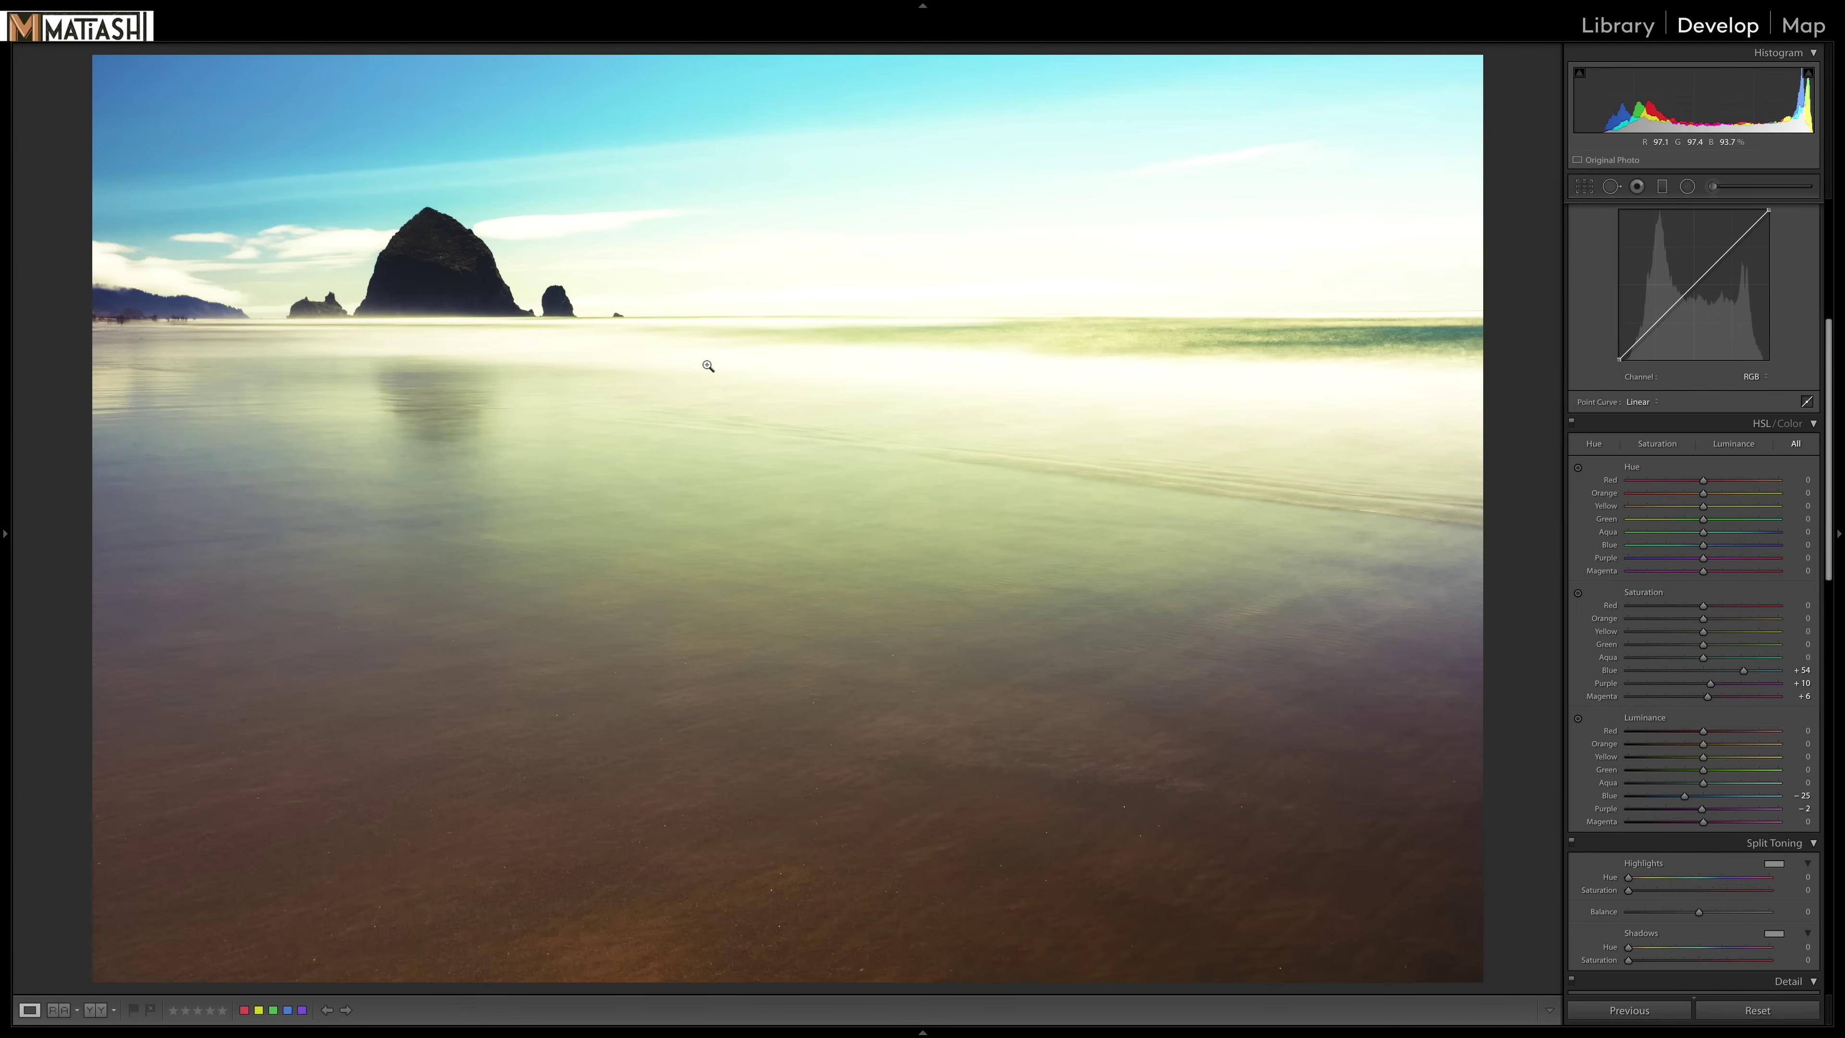
pyautogui.press('\\')
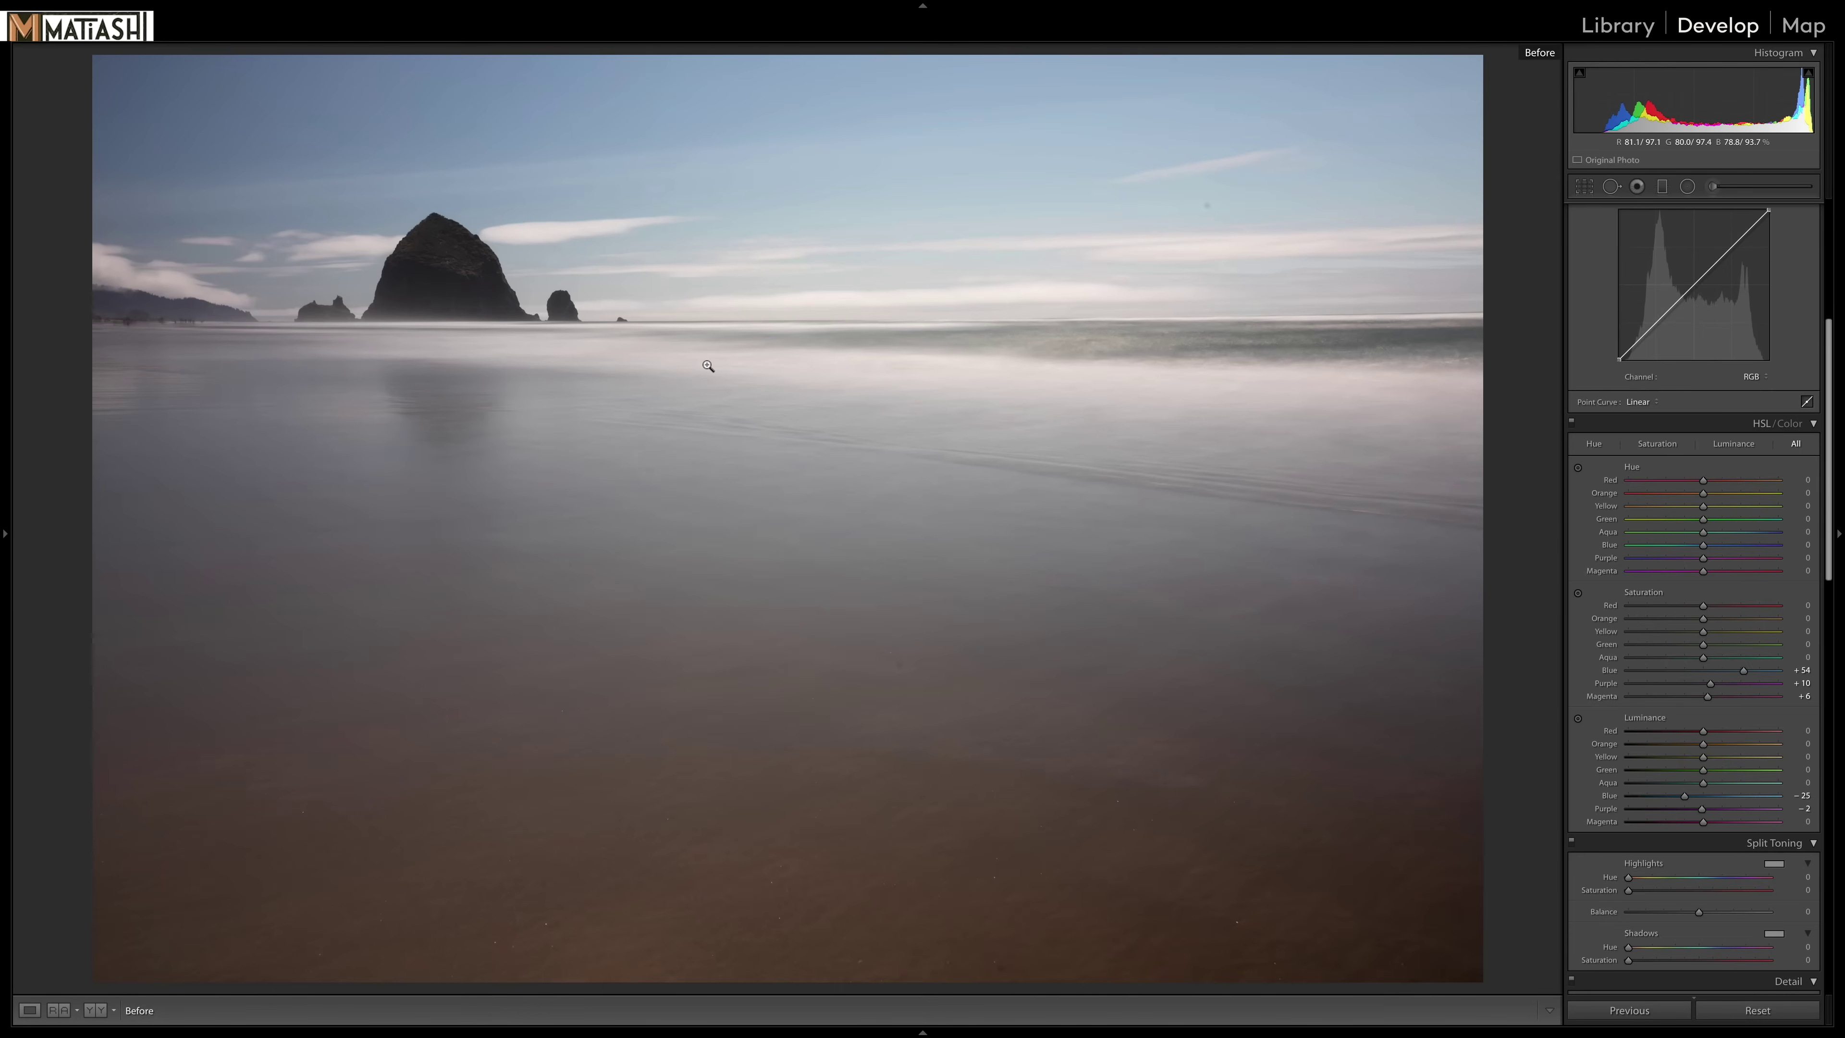
pyautogui.press('\\')
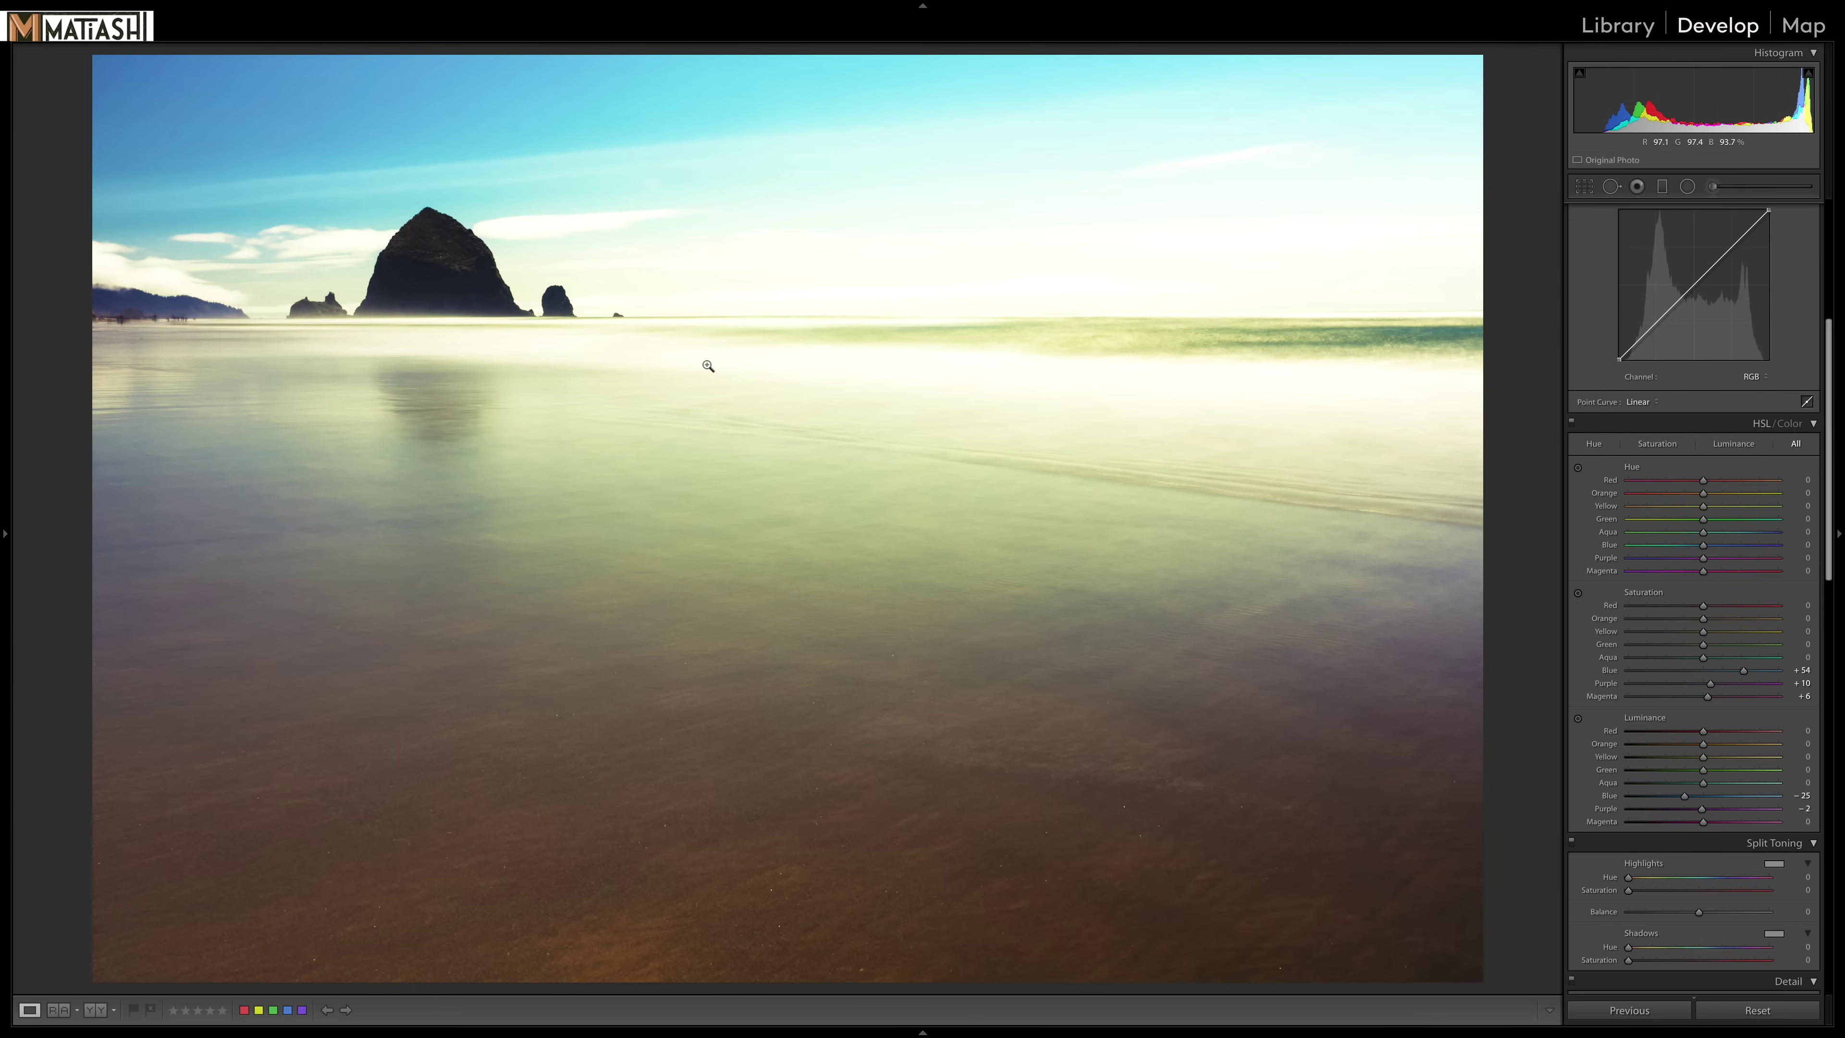